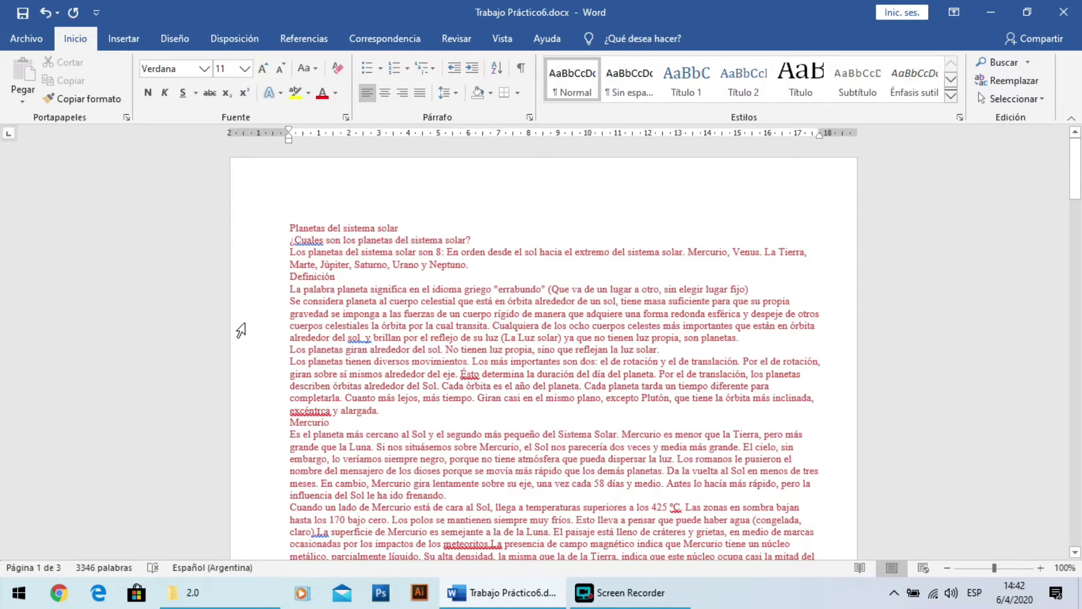
# Step: Run the spelling and grammar check, correcting "Cuales" to "Cuáles" and removing the extra space in "sol y"
pyautogui.click(451, 40)
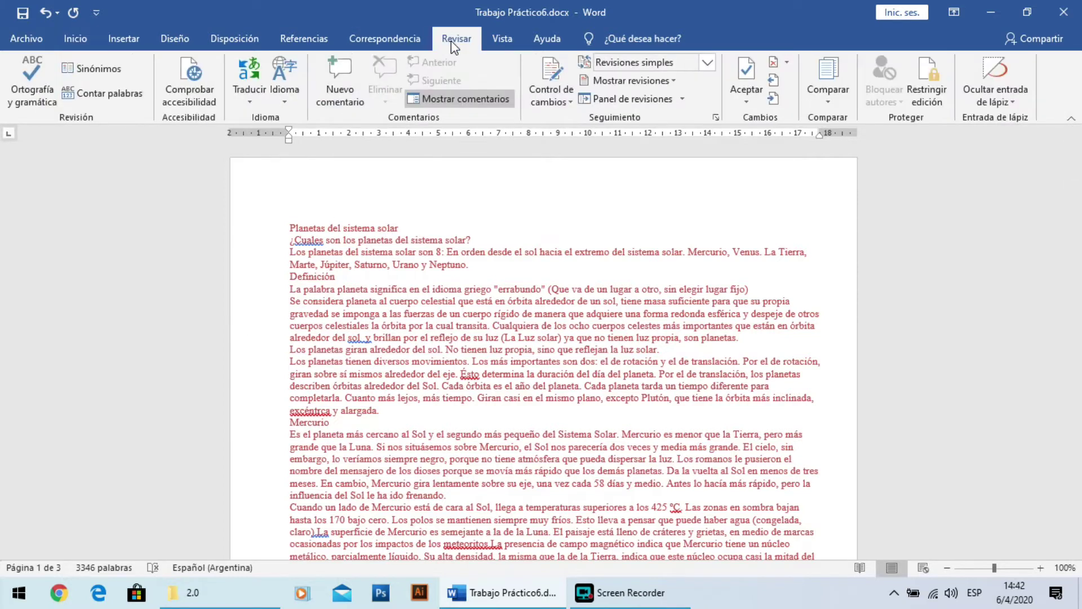
pyautogui.click(25, 93)
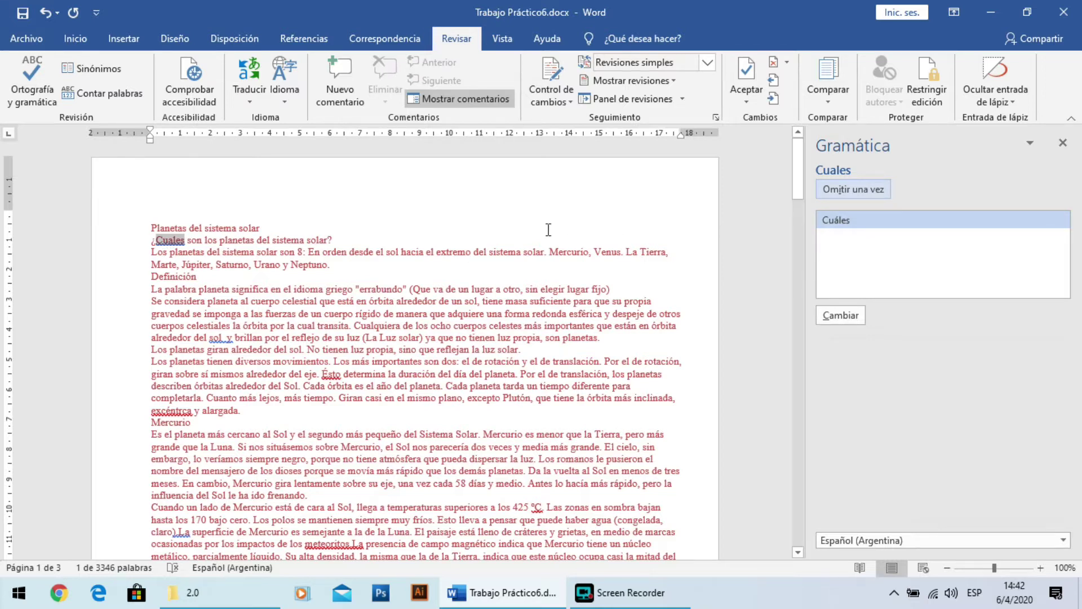
pyautogui.click(838, 317)
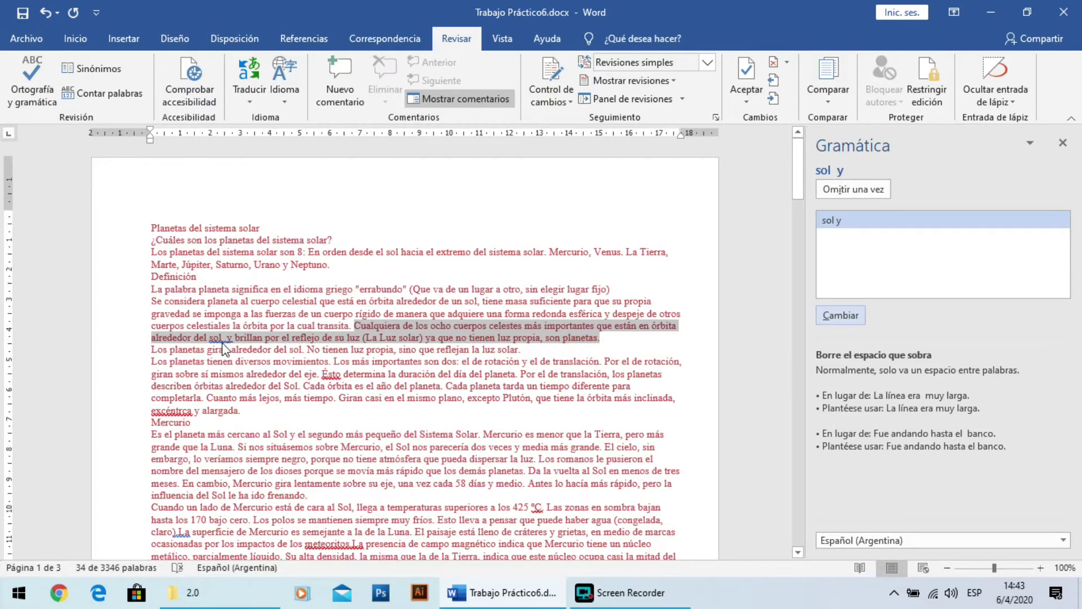
pyautogui.click(836, 318)
pyautogui.click(837, 319)
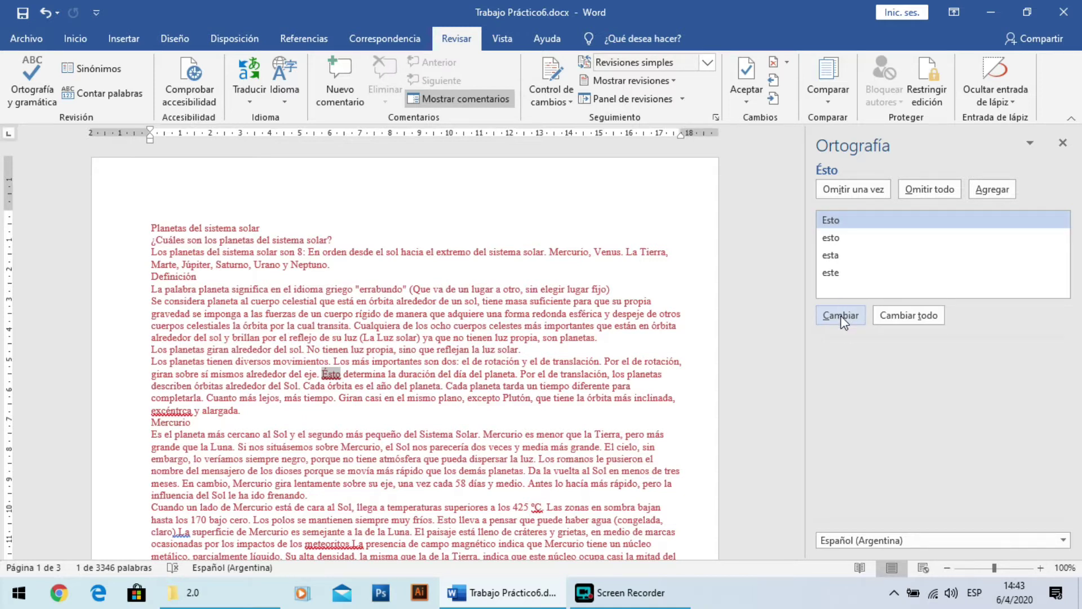
# Step: Accept the spelling suggestions "Esto" for "Ésto" and "excéntrica" for "excéntrca"
pyautogui.click(850, 239)
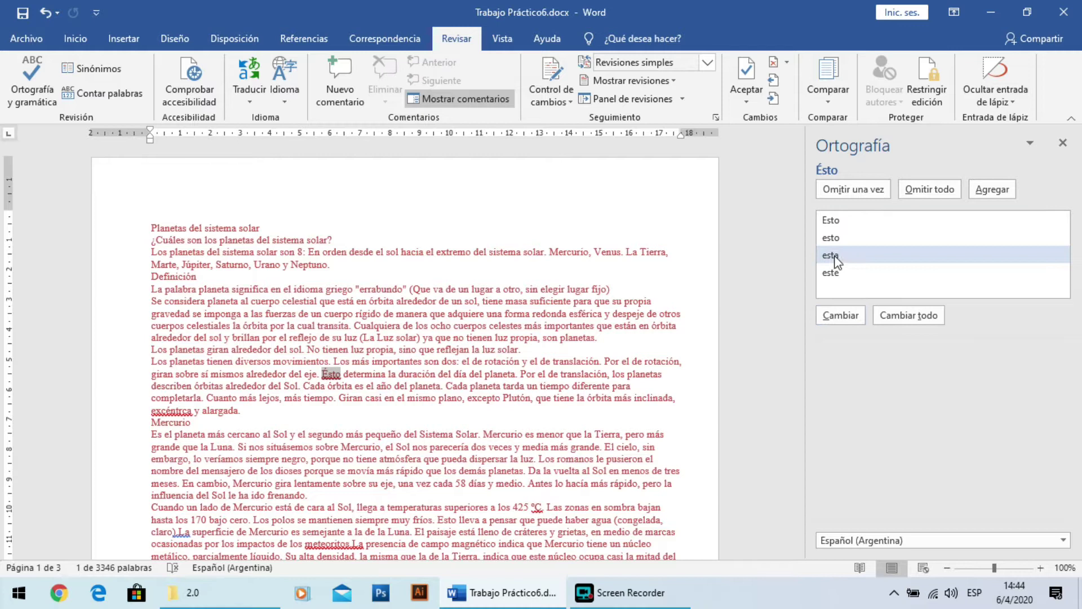
pyautogui.click(831, 221)
pyautogui.click(837, 316)
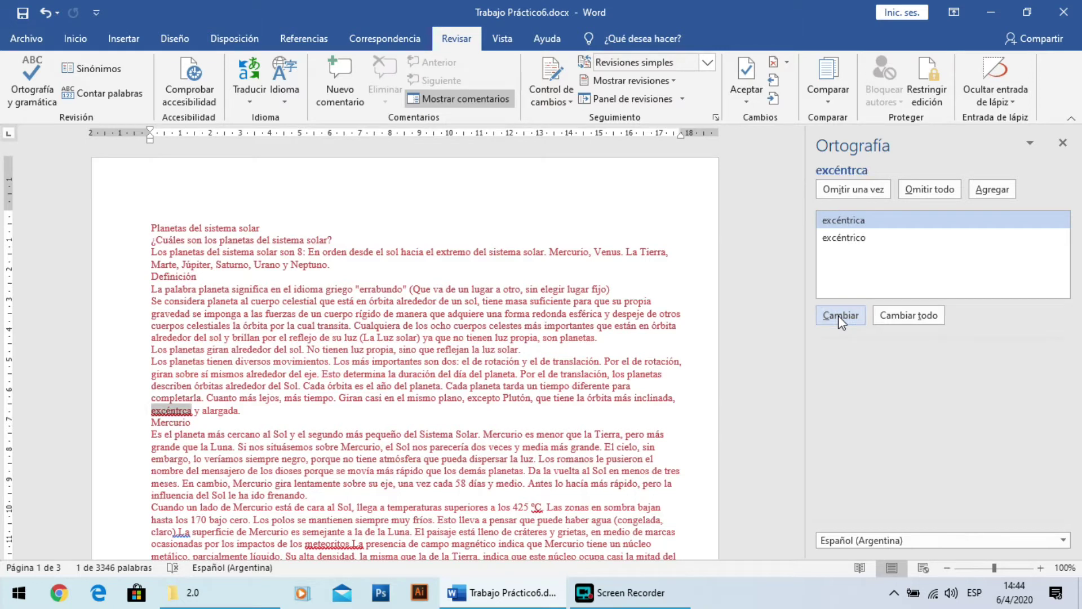
pyautogui.click(838, 315)
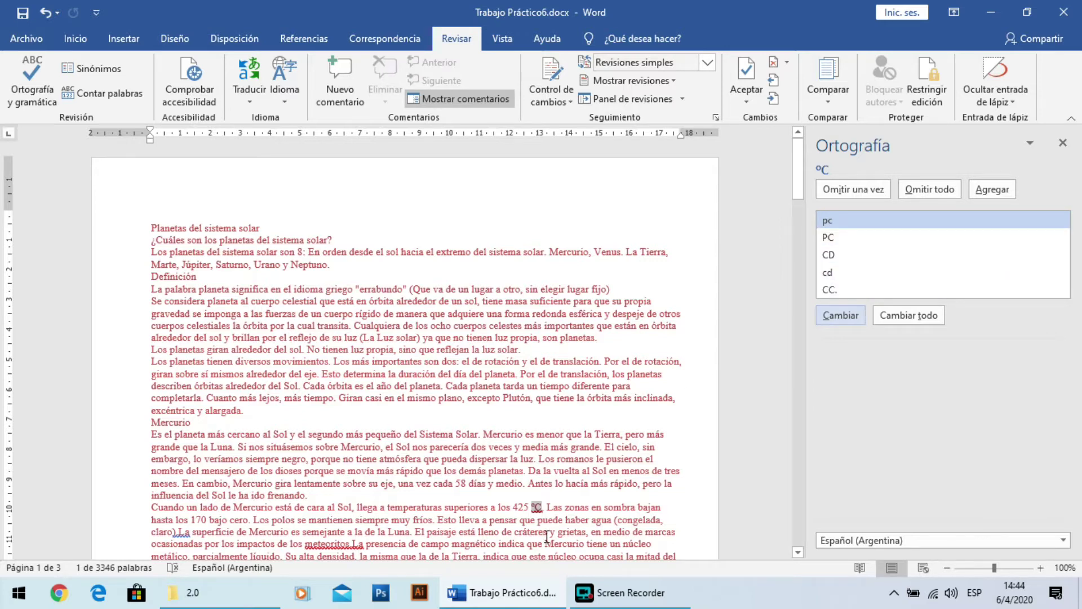
# Step: Ignore the flagged "ºC" and ").La" once each, and finish the spelling and grammar check
pyautogui.click(854, 190)
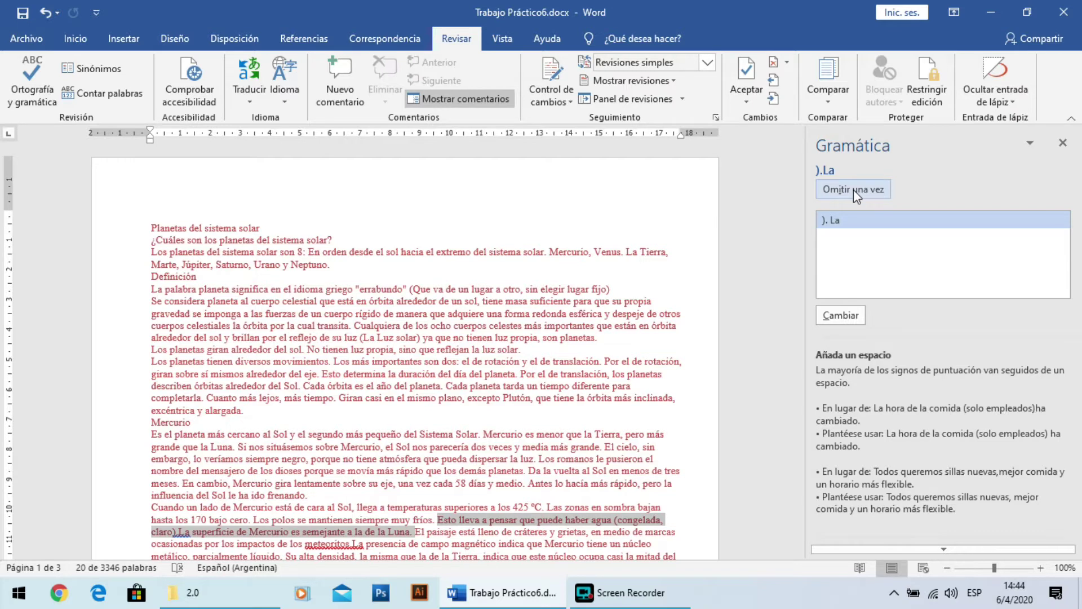
pyautogui.click(853, 189)
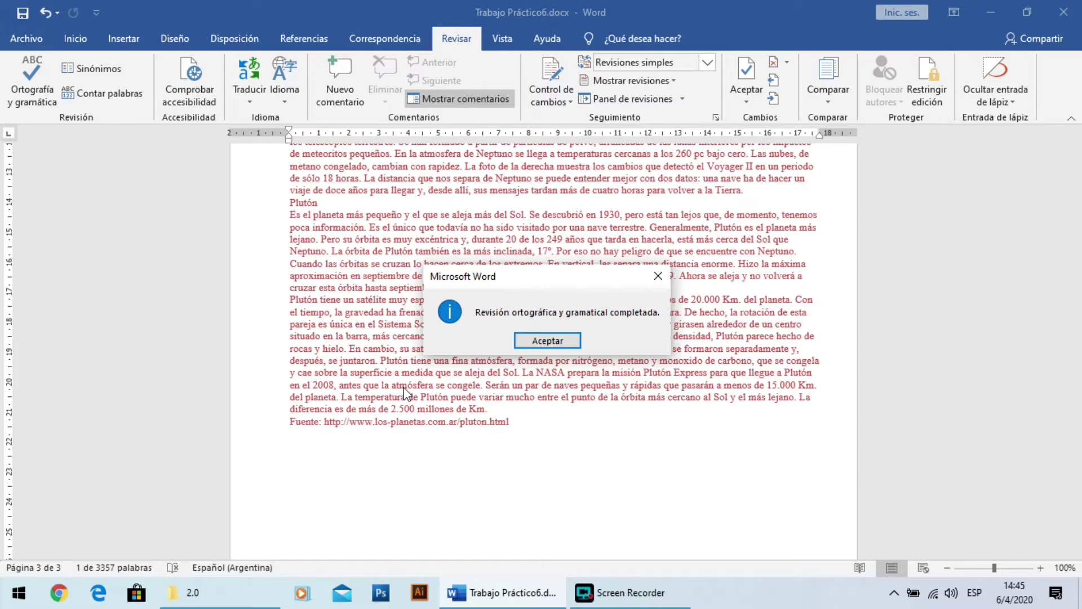
pyautogui.click(543, 340)
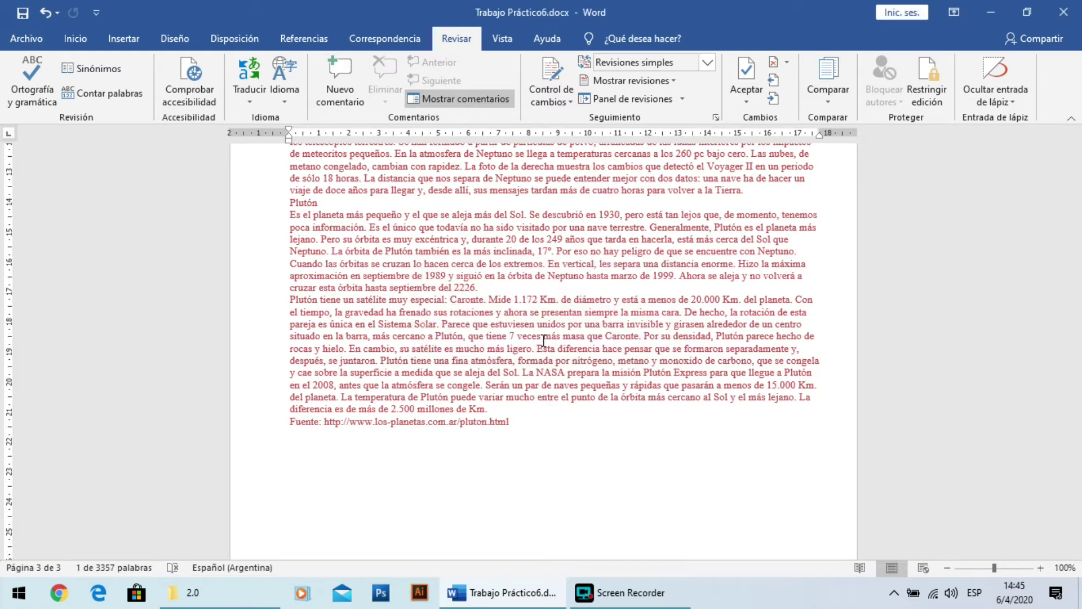
# Step: Delete the empty line above the title "Planetas del sistema solar" at the start of the document
pyautogui.scroll(20, 543, 340)
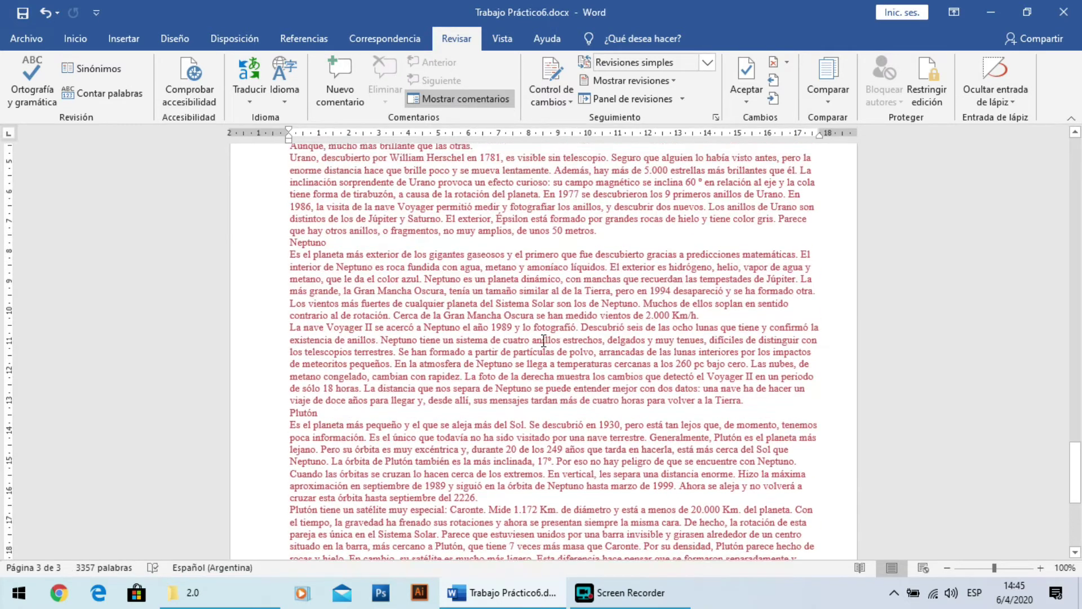
pyautogui.scroll(20, 543, 340)
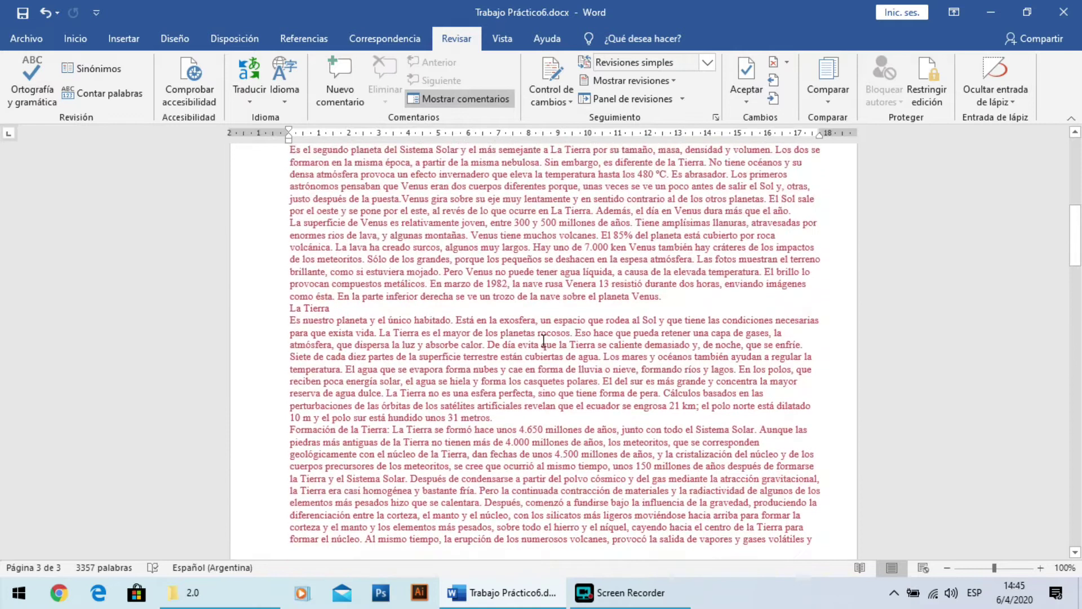
pyautogui.click(77, 40)
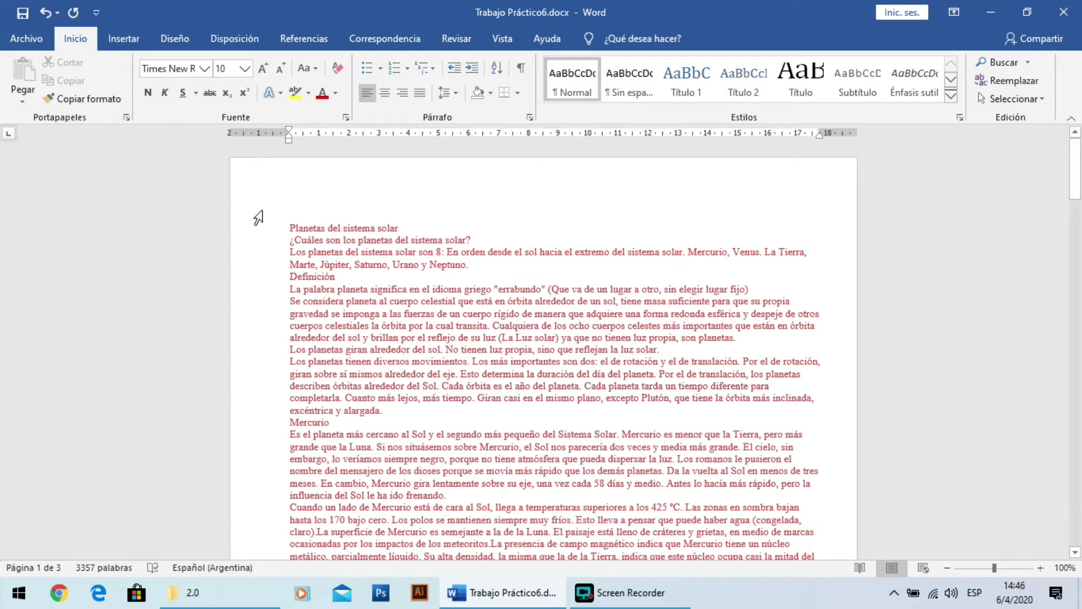
pyautogui.tripleClick(254, 313)
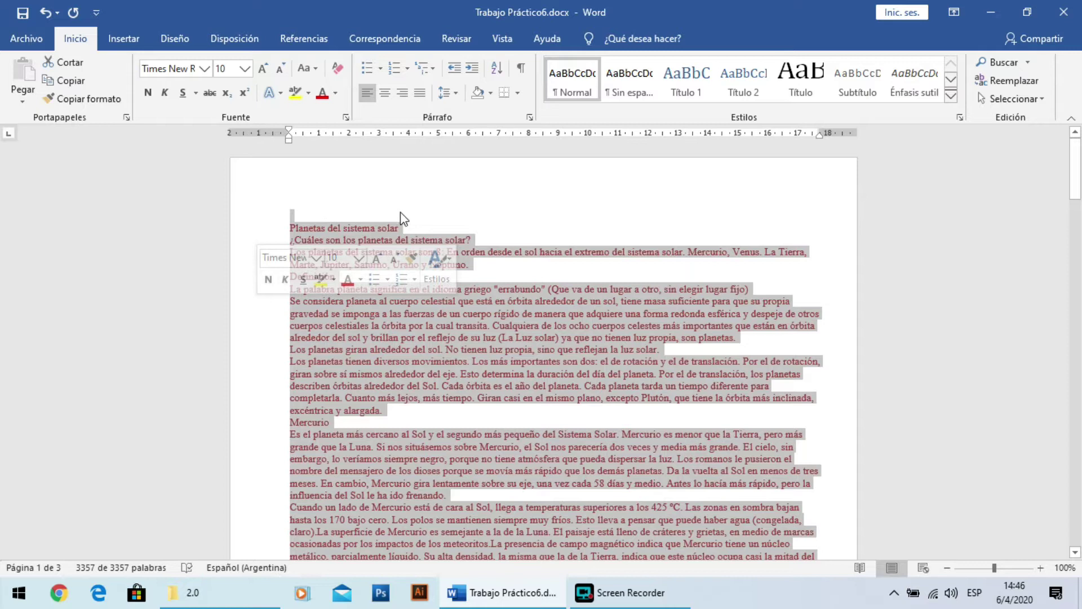
pyautogui.click(293, 222)
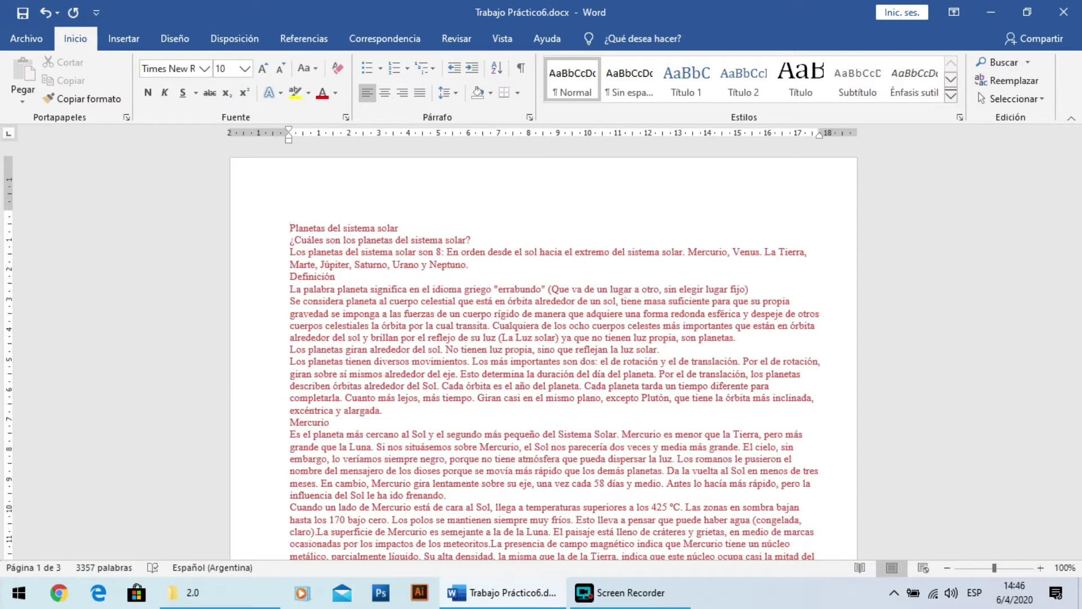
pyautogui.scroll(-1, 328, 394)
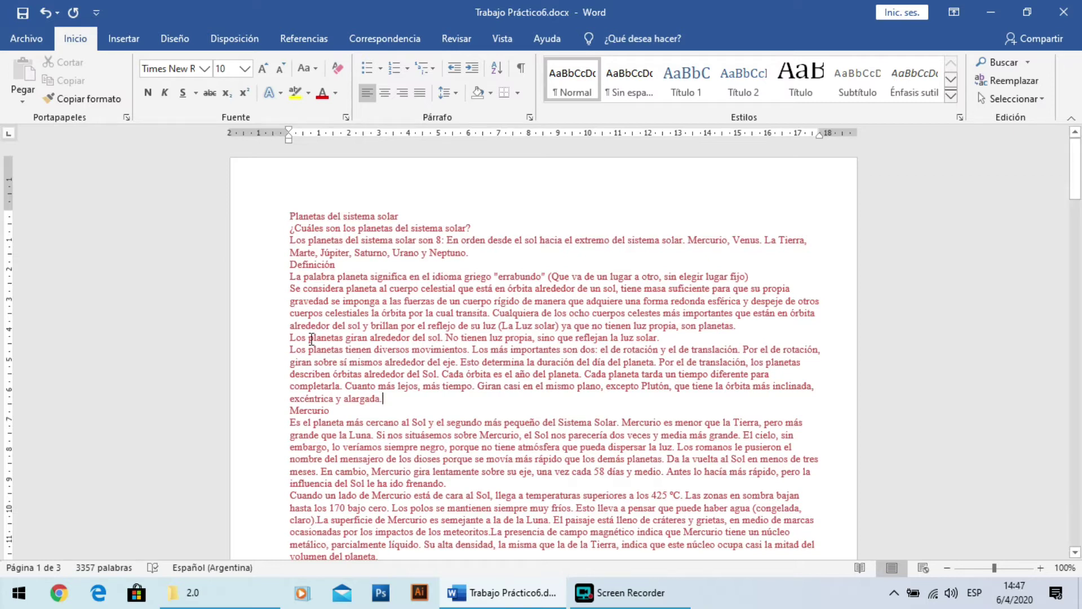
# Step: Select all the document text and change its font to Calibri (Cuerpo)
pyautogui.tripleClick(263, 282)
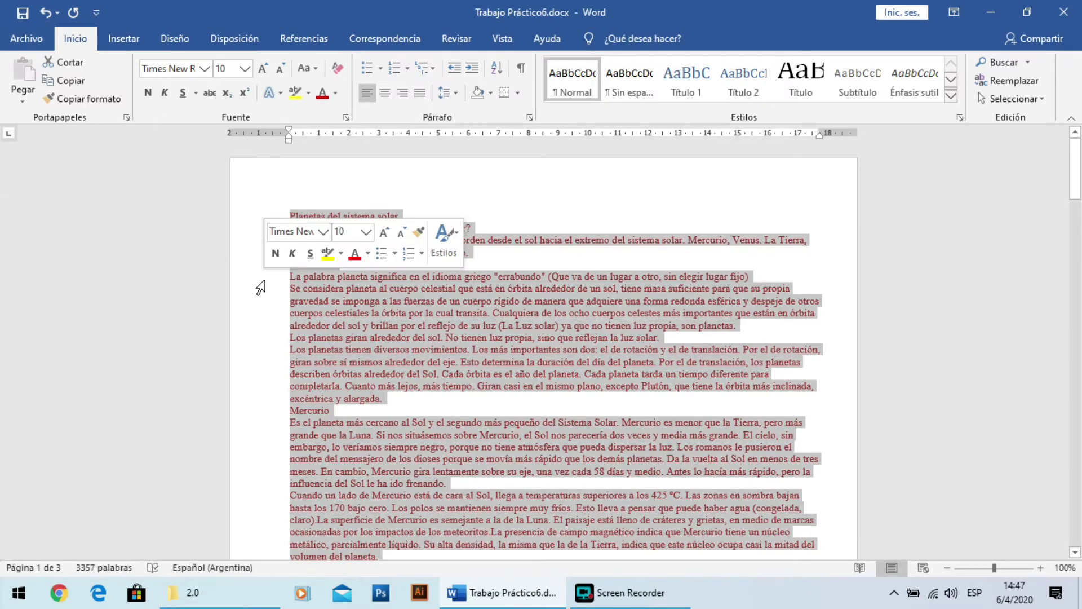
pyautogui.click(572, 321)
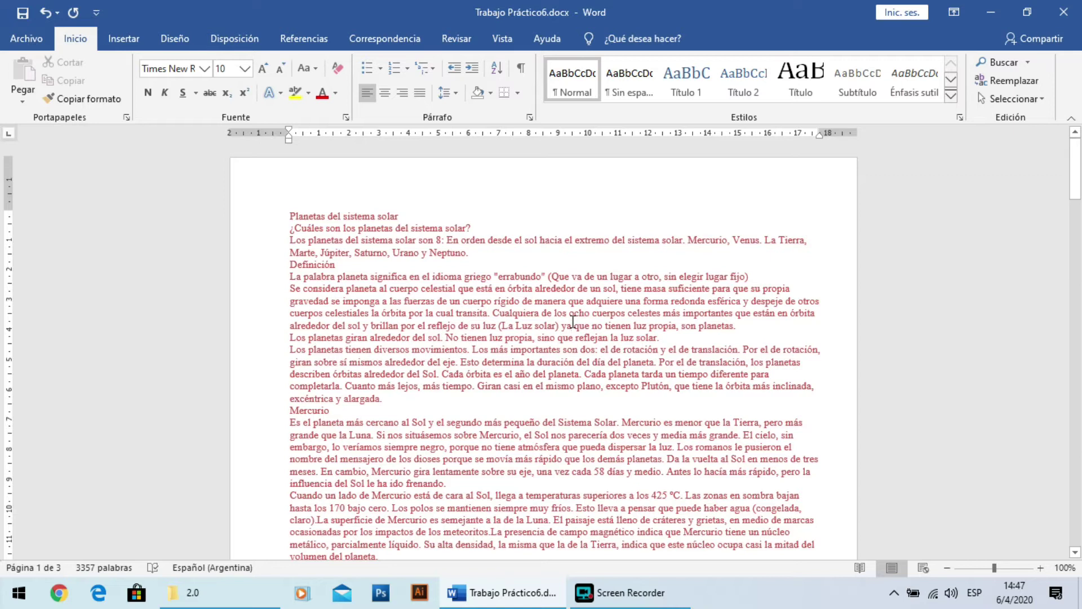
pyautogui.hotkey('ctrl', 'e')
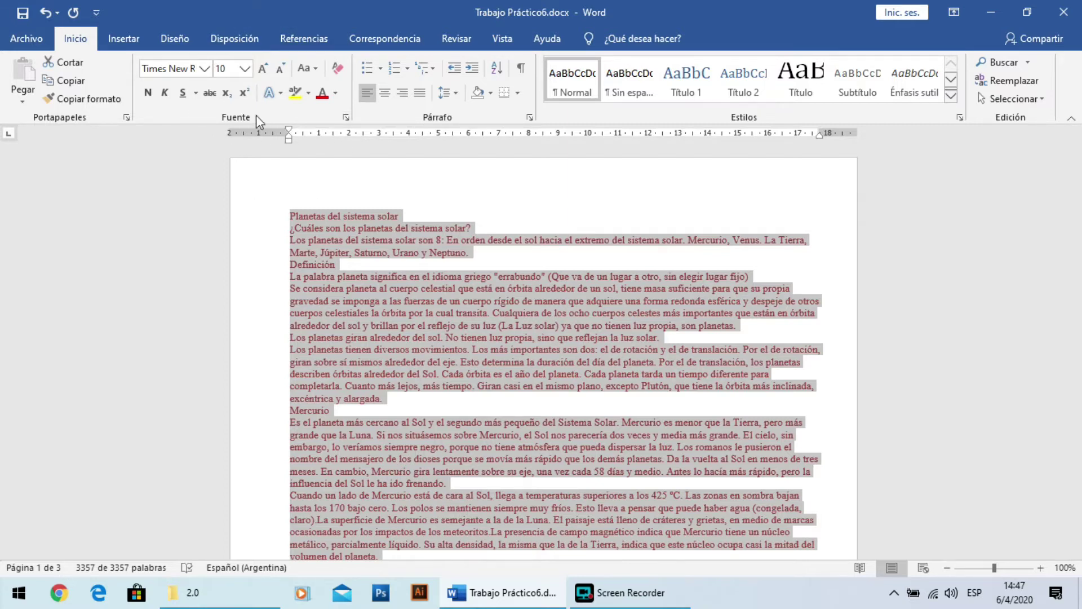
pyautogui.click(346, 118)
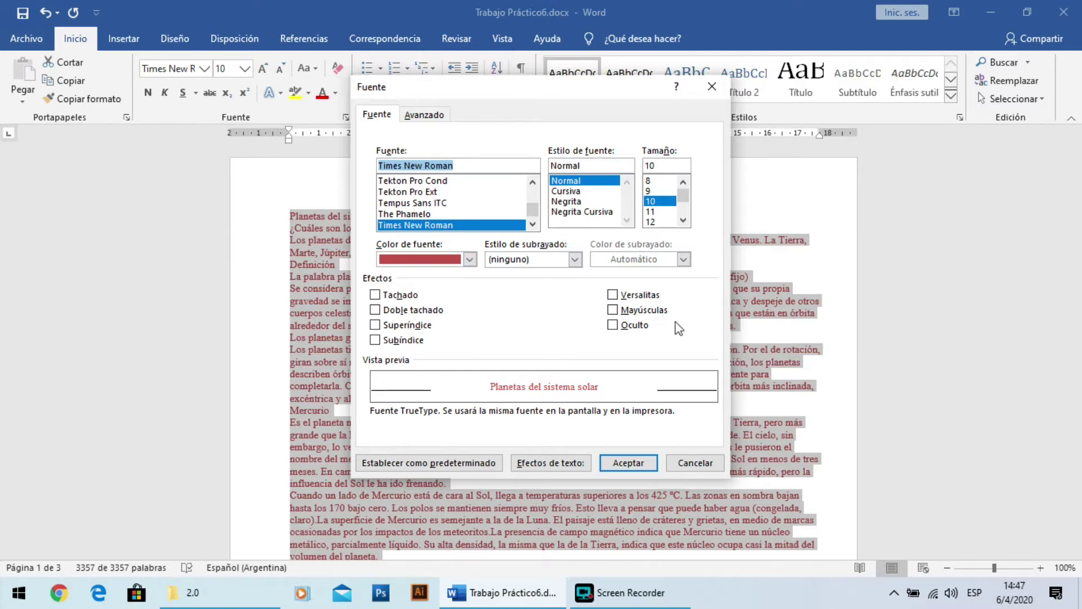
pyautogui.click(707, 465)
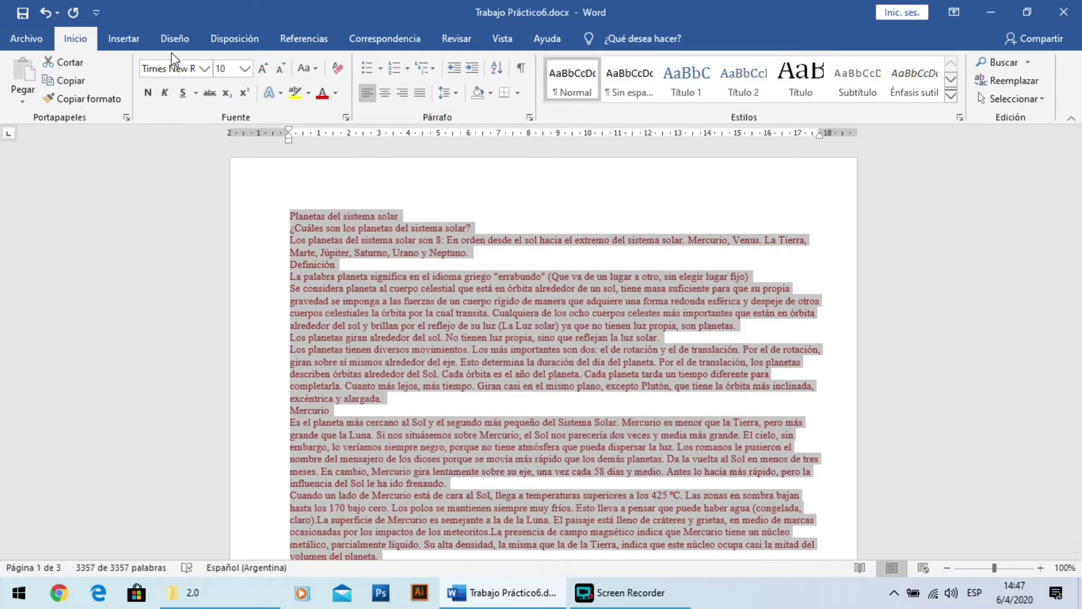
pyautogui.click(204, 69)
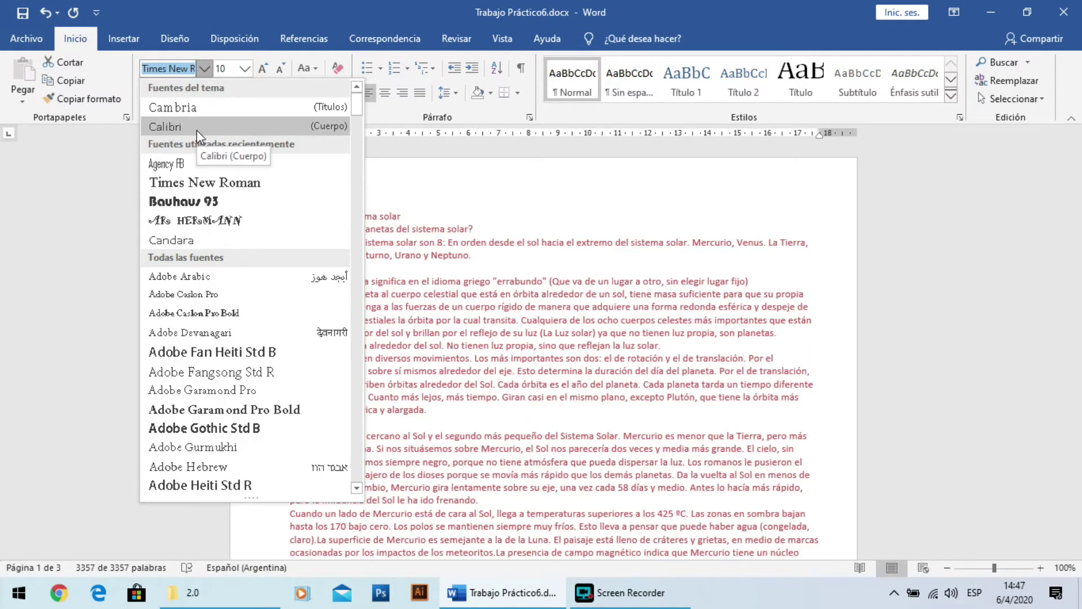
pyautogui.click(197, 130)
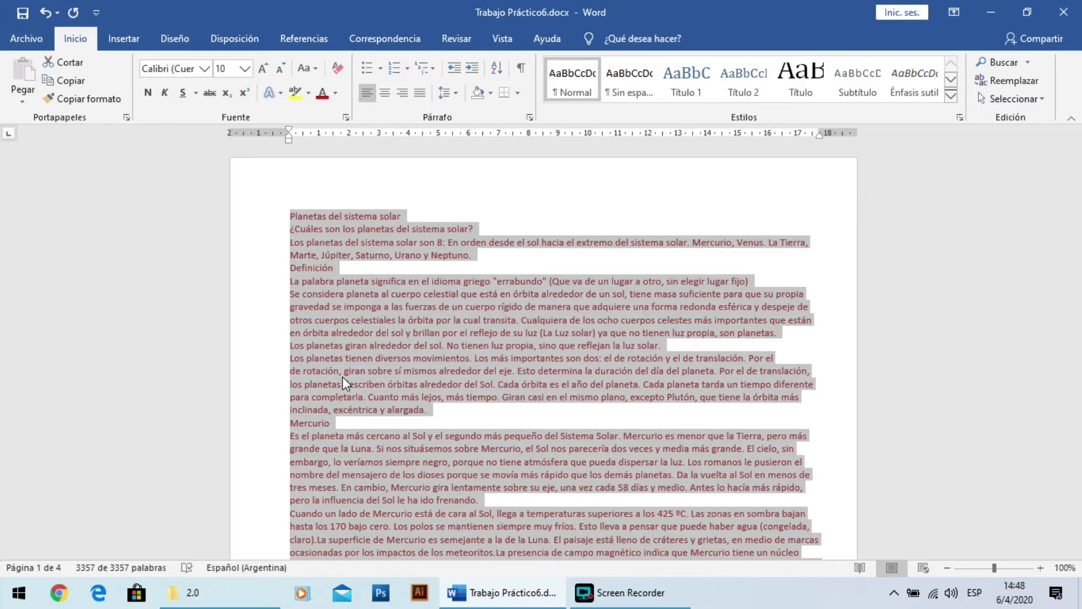
pyautogui.click(203, 70)
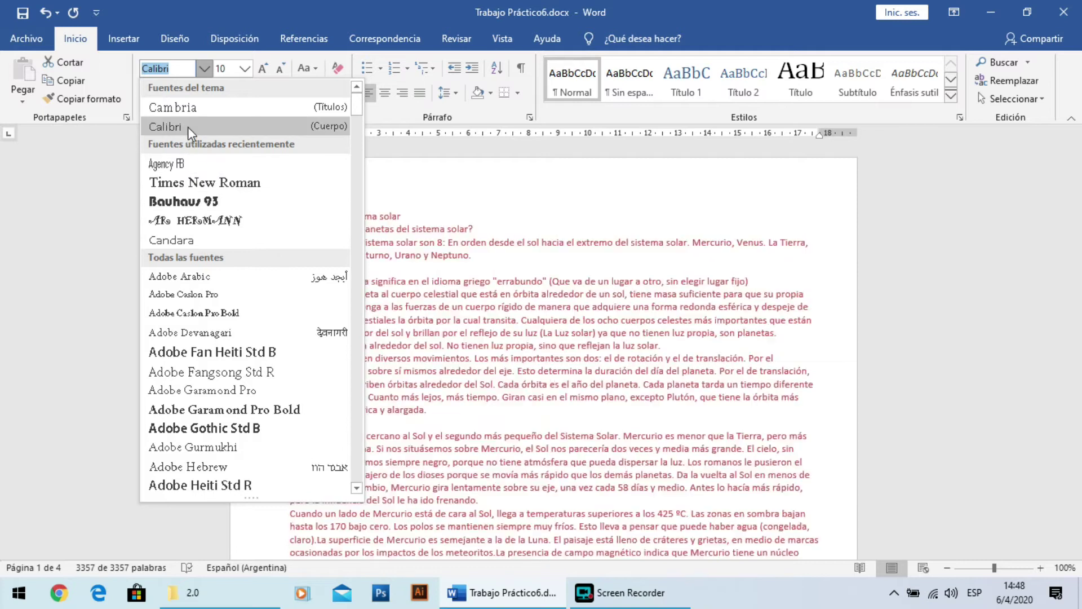
pyautogui.click(188, 127)
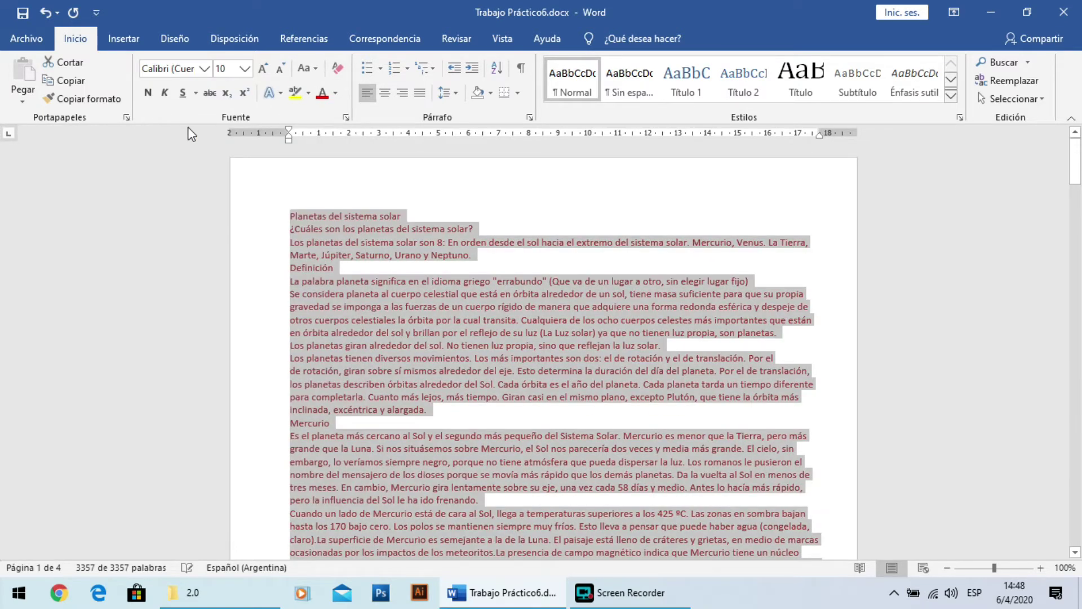
# Step: Set the selected text's font size to 12 and its font colour to the theme's black
pyautogui.click(244, 69)
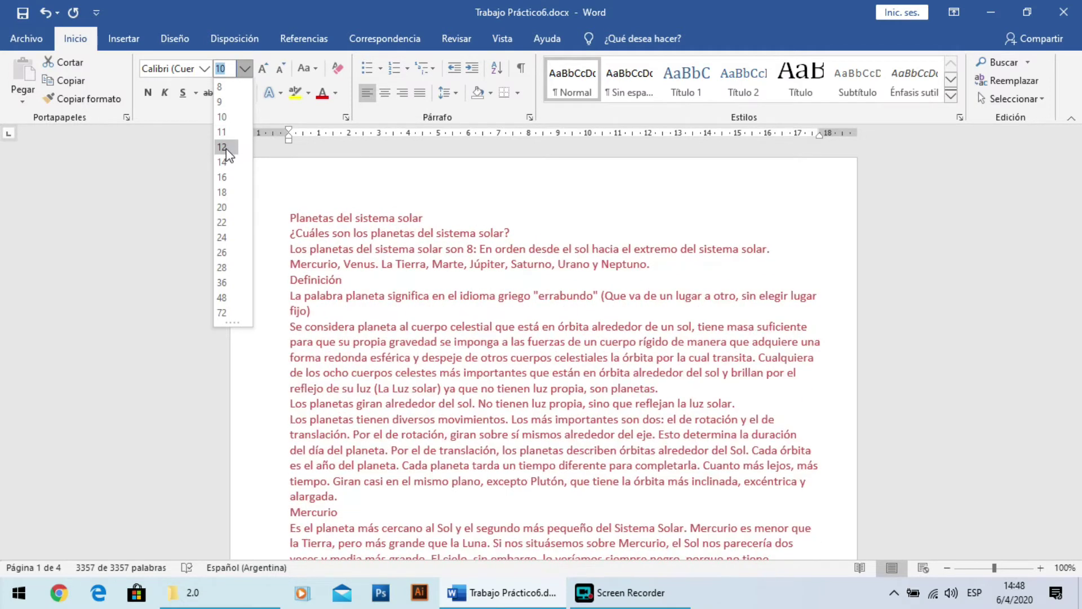
pyautogui.click(224, 148)
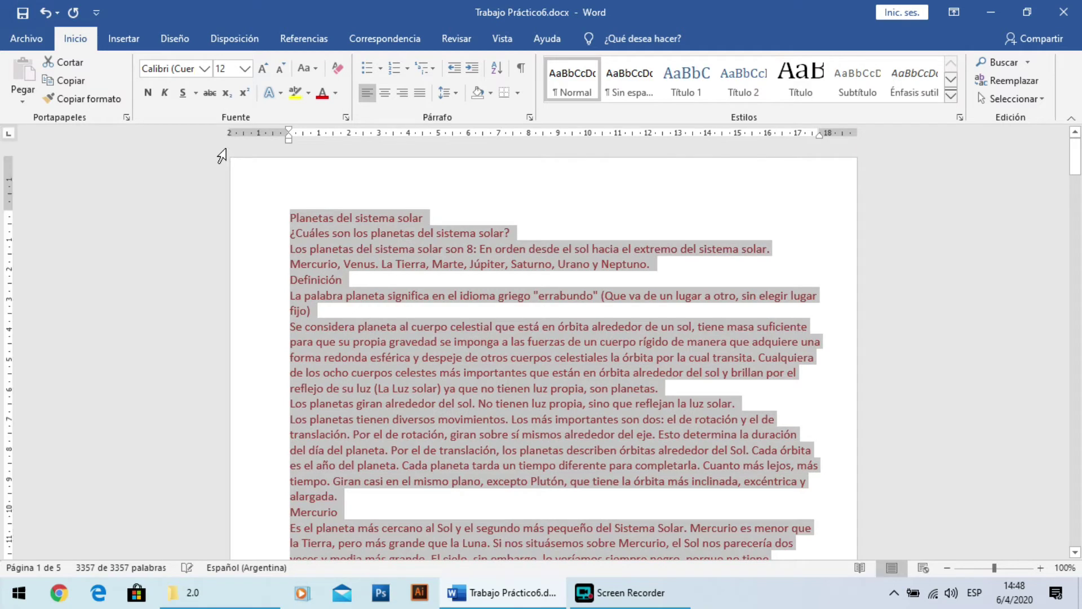
pyautogui.click(245, 70)
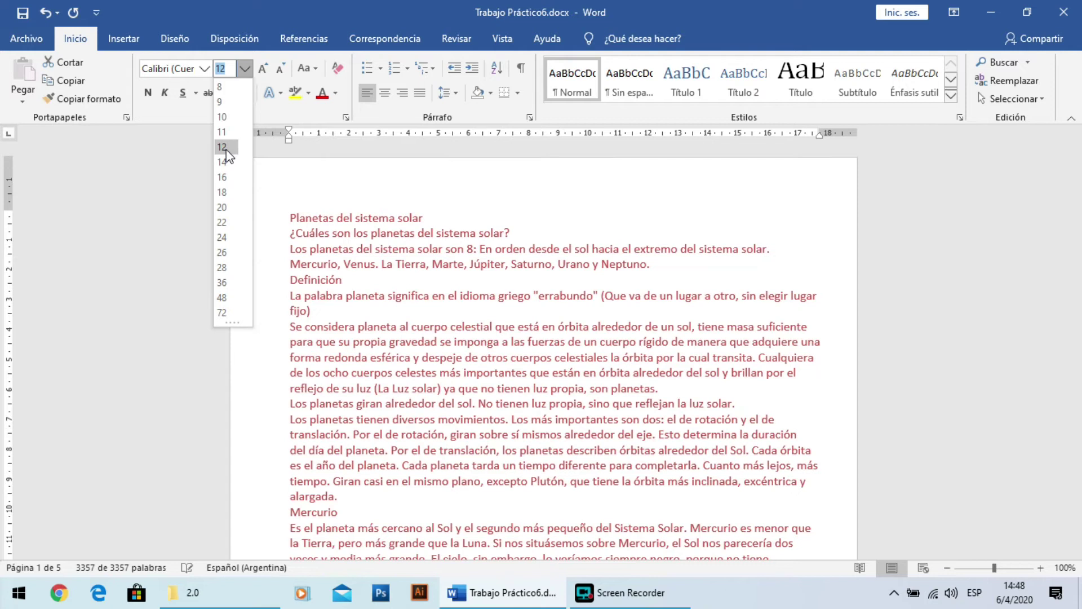
pyautogui.click(225, 149)
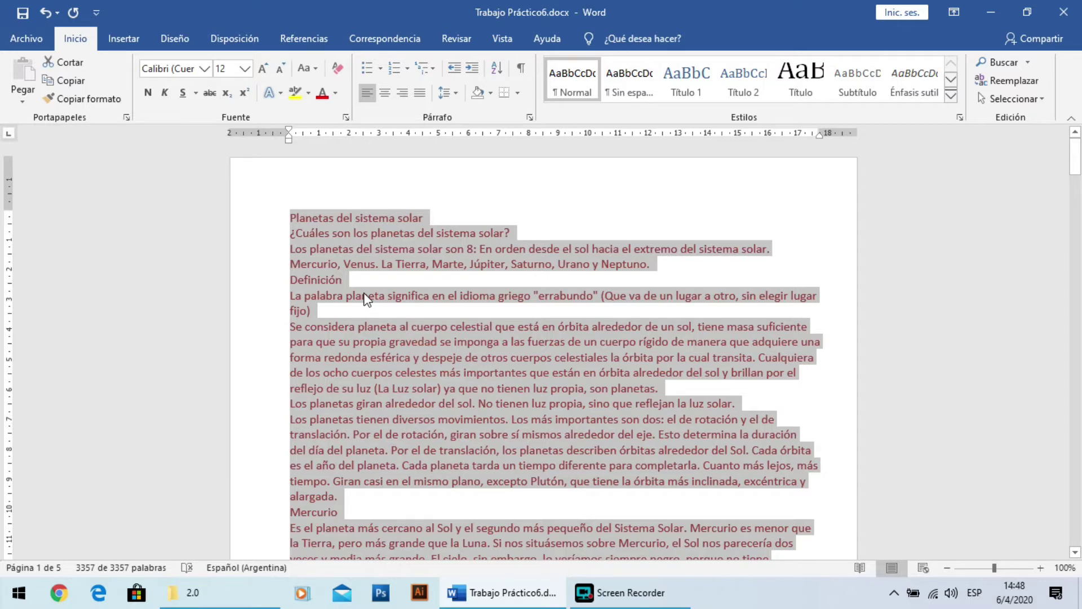
pyautogui.click(335, 94)
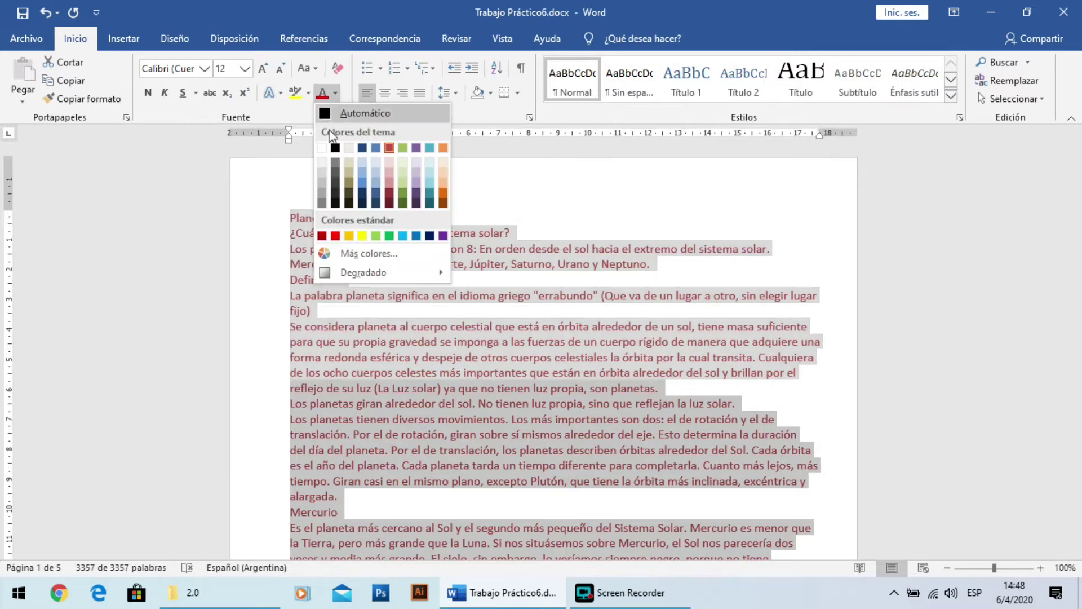
pyautogui.click(336, 147)
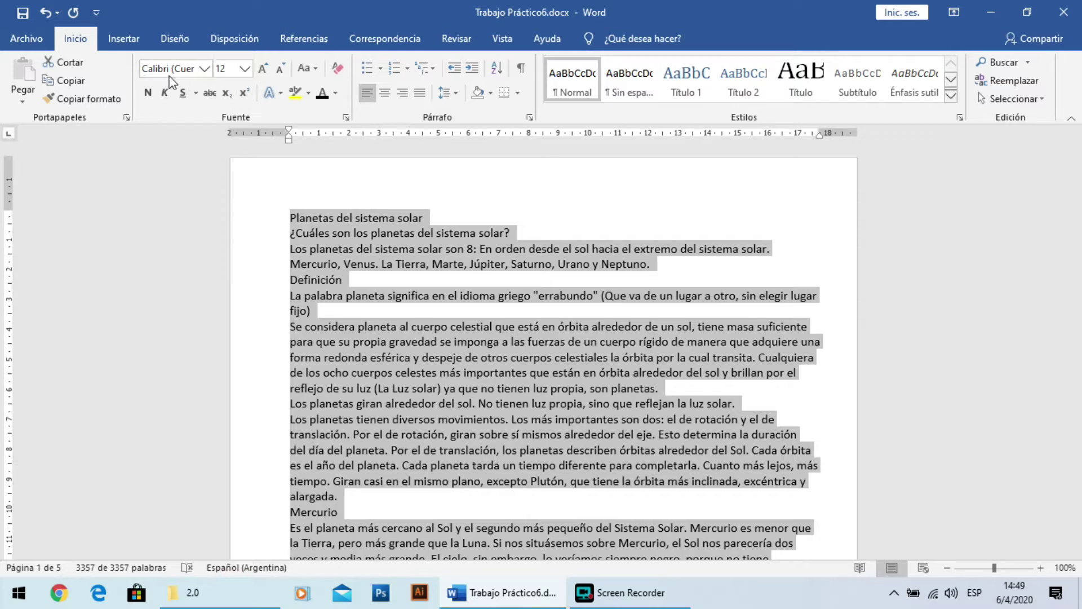
# Step: Examine the paragraph alignment, indentation and spacing options, and look over the selected text
pyautogui.click(203, 70)
pyautogui.click(203, 70)
pyautogui.click(529, 117)
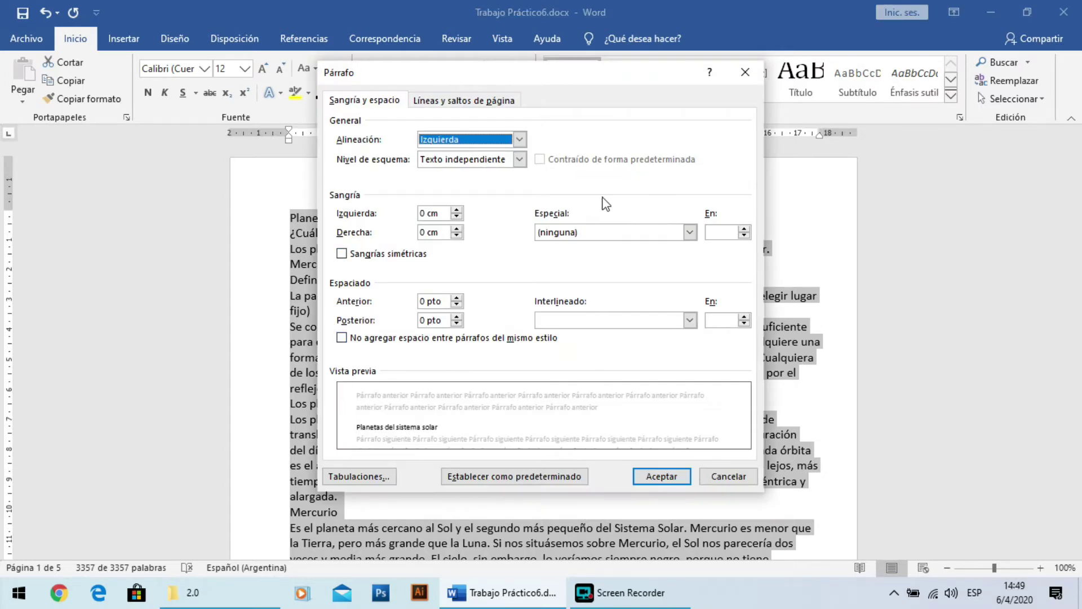
pyautogui.click(730, 476)
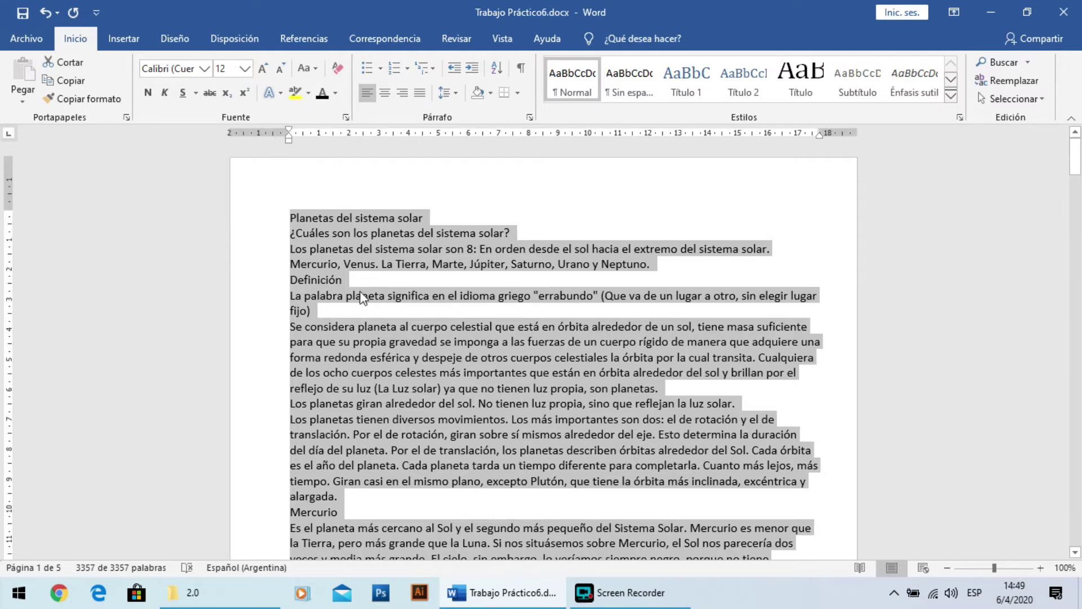
pyautogui.scroll(-20, 373, 391)
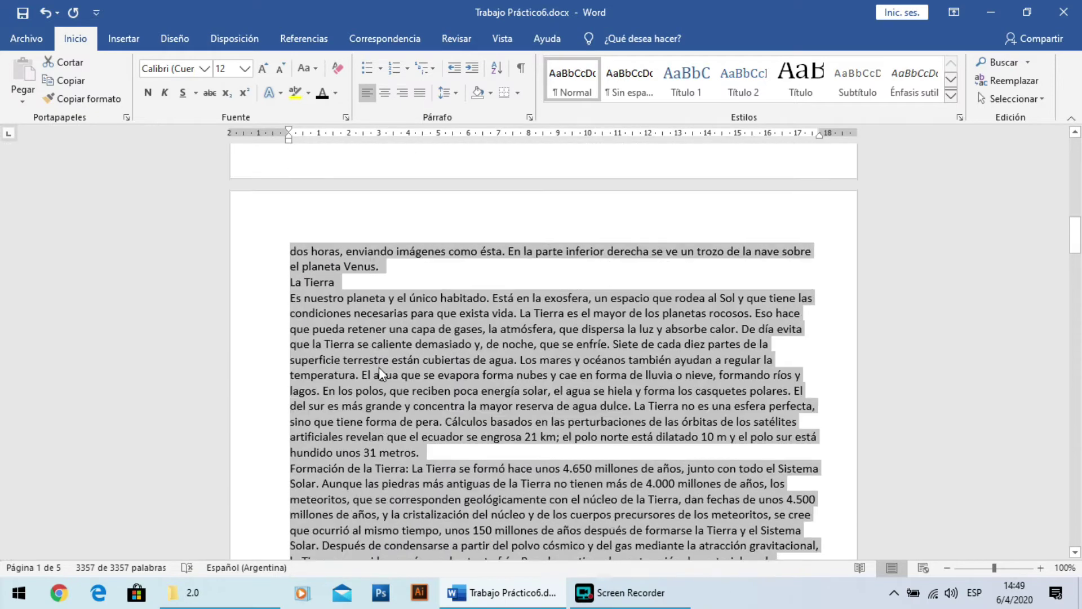
pyautogui.scroll(7, 379, 367)
pyautogui.scroll(20, 378, 367)
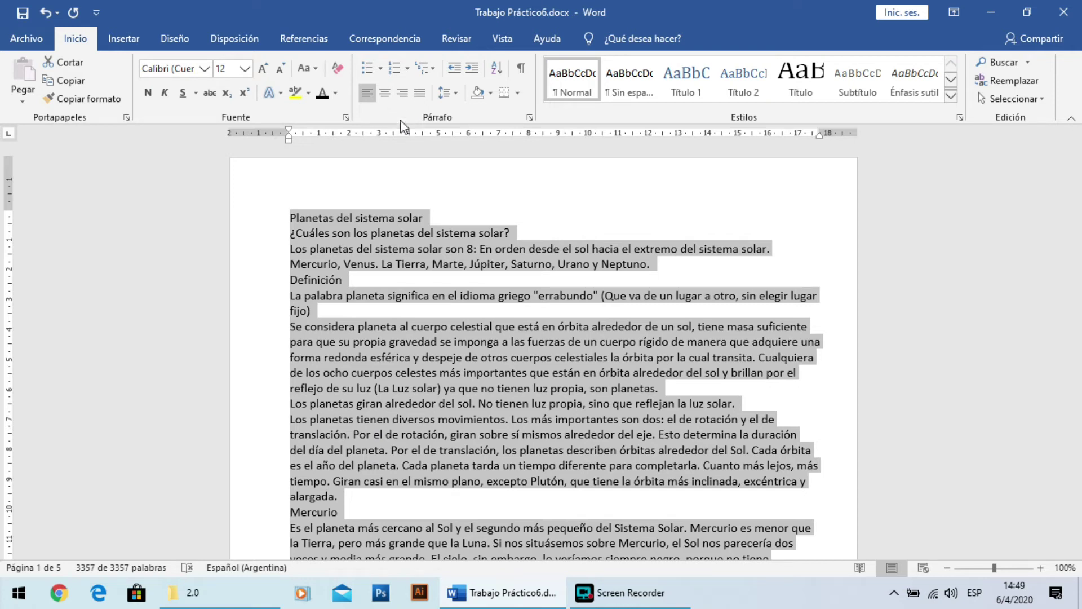
# Step: Justify all the selected document text and set its line spacing to 1,5
pyautogui.scroll(-6, 525, 445)
pyautogui.scroll(5, 525, 444)
pyautogui.scroll(1, 526, 445)
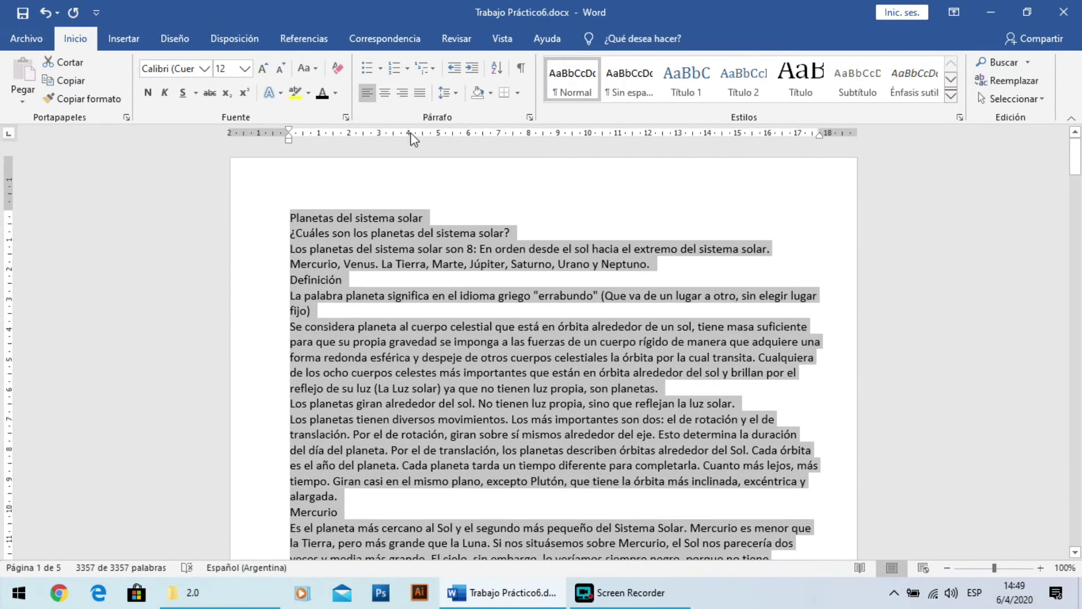
pyautogui.click(419, 93)
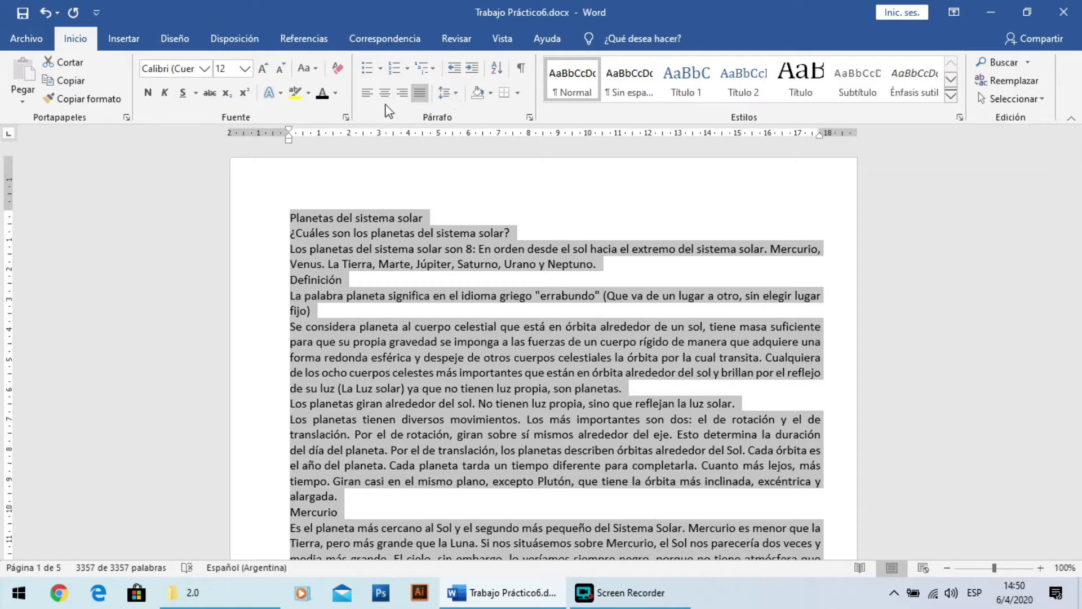
pyautogui.click(459, 96)
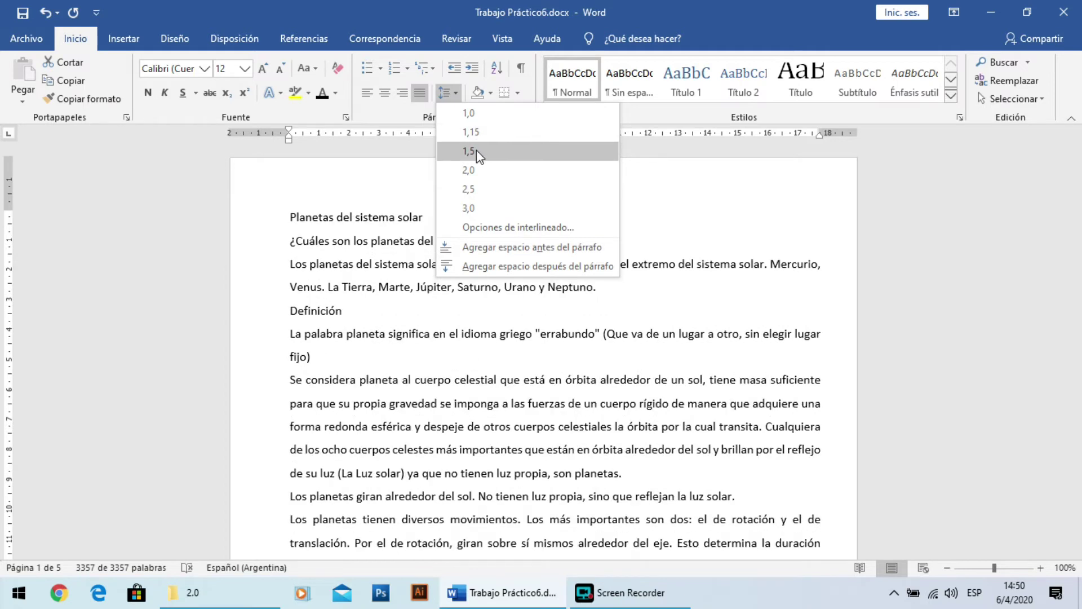
pyautogui.click(475, 150)
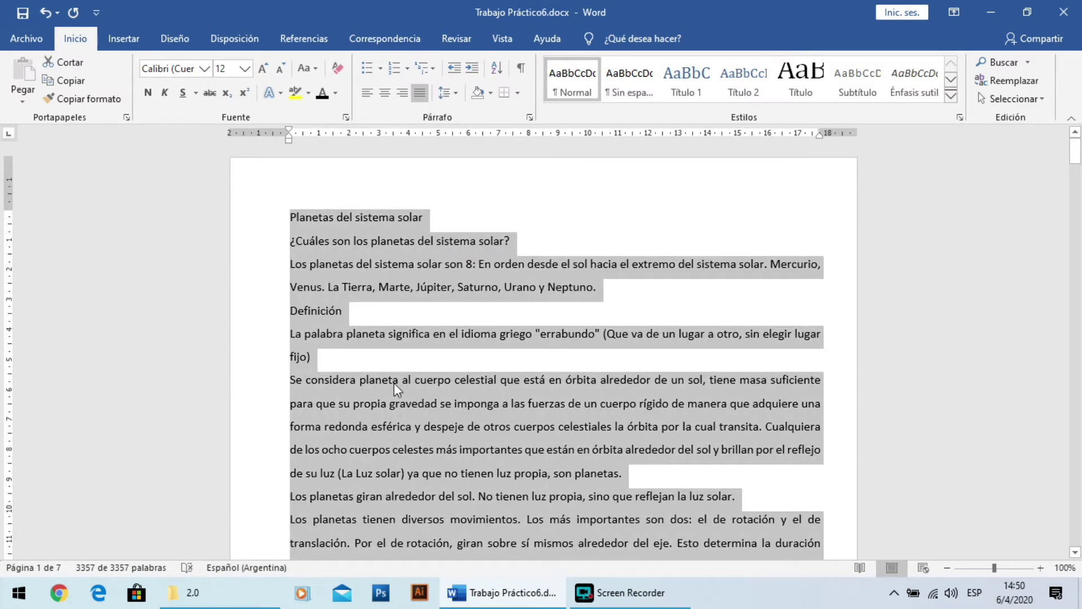
# Step: Look through the whole document to review the alignment and line spacing, from the title to the Plutón section and back
pyautogui.scroll(-3, 394, 383)
pyautogui.scroll(-8, 394, 383)
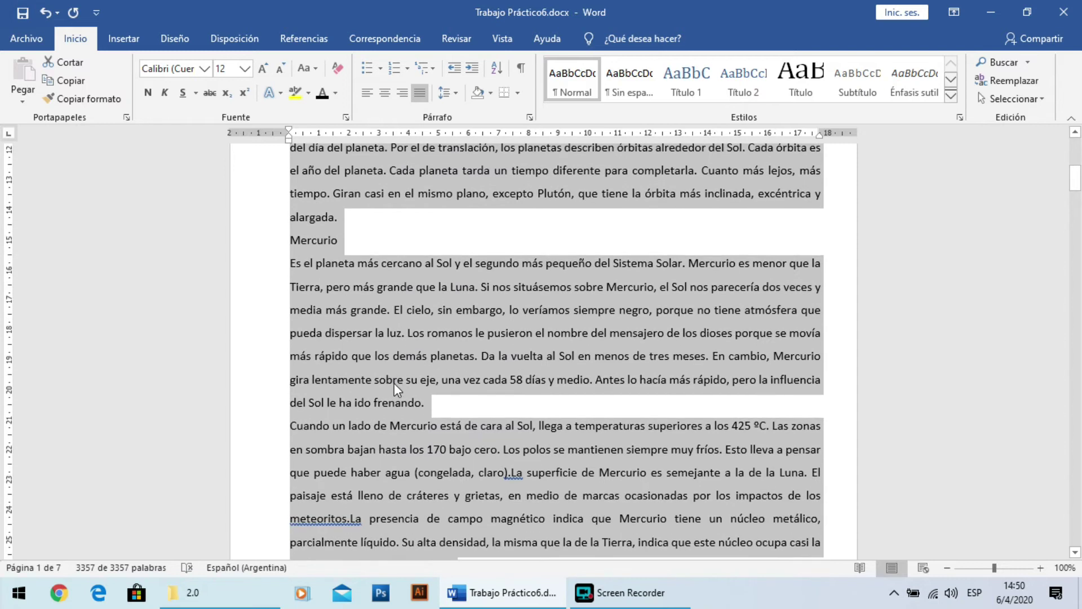
pyautogui.scroll(10, 395, 384)
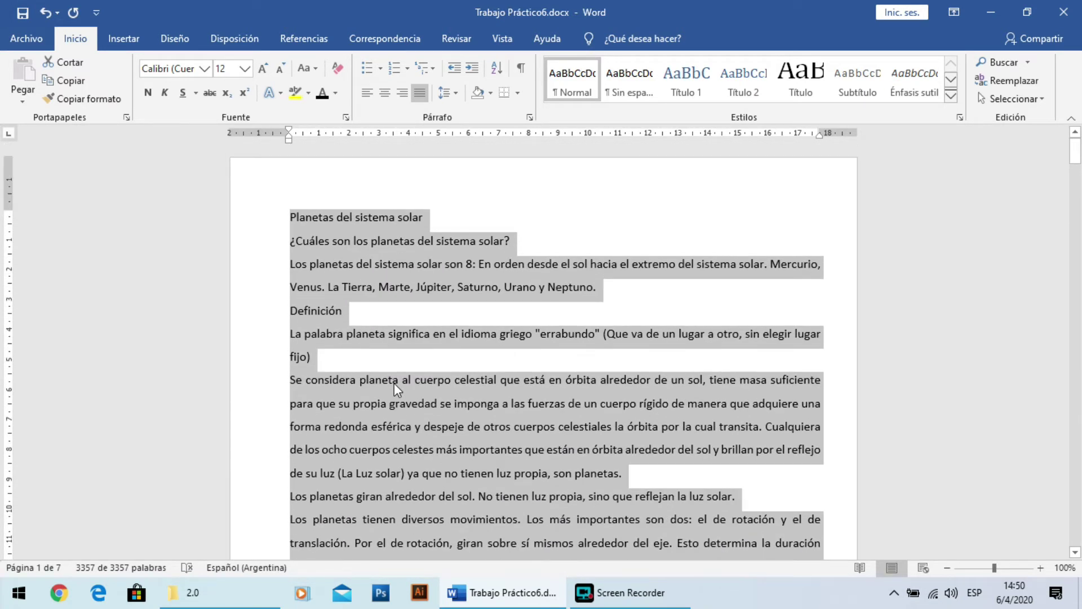
pyautogui.click(799, 204)
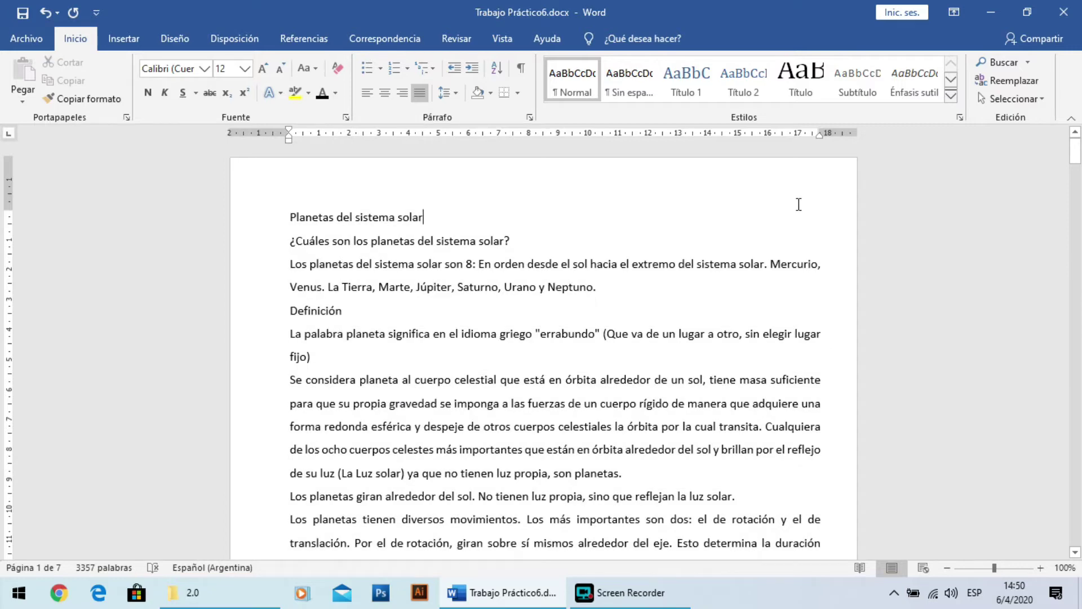
pyautogui.scroll(-9, 646, 378)
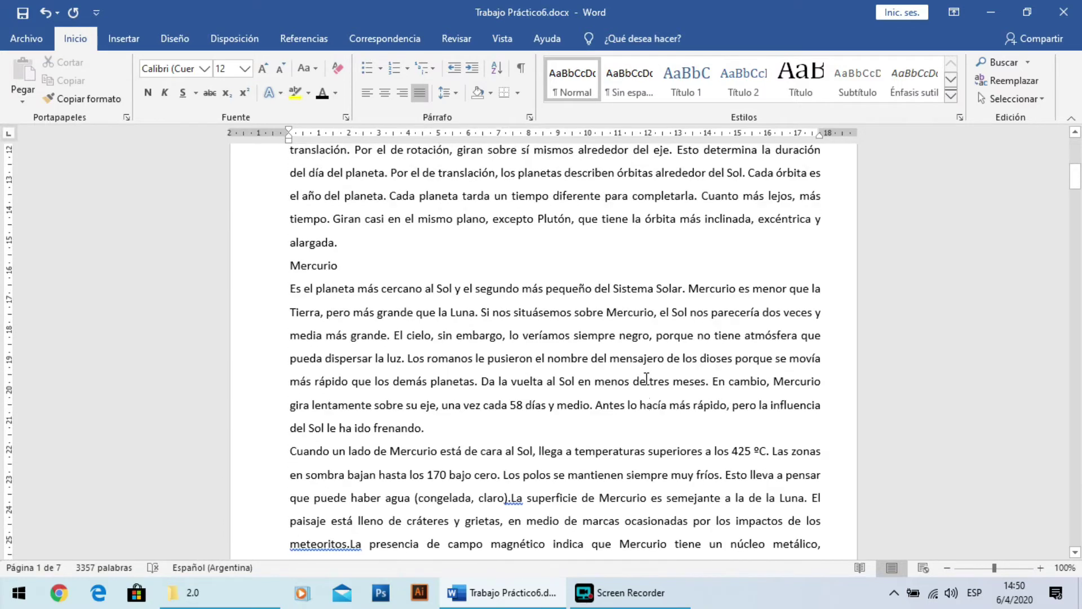
pyautogui.scroll(-15, 647, 378)
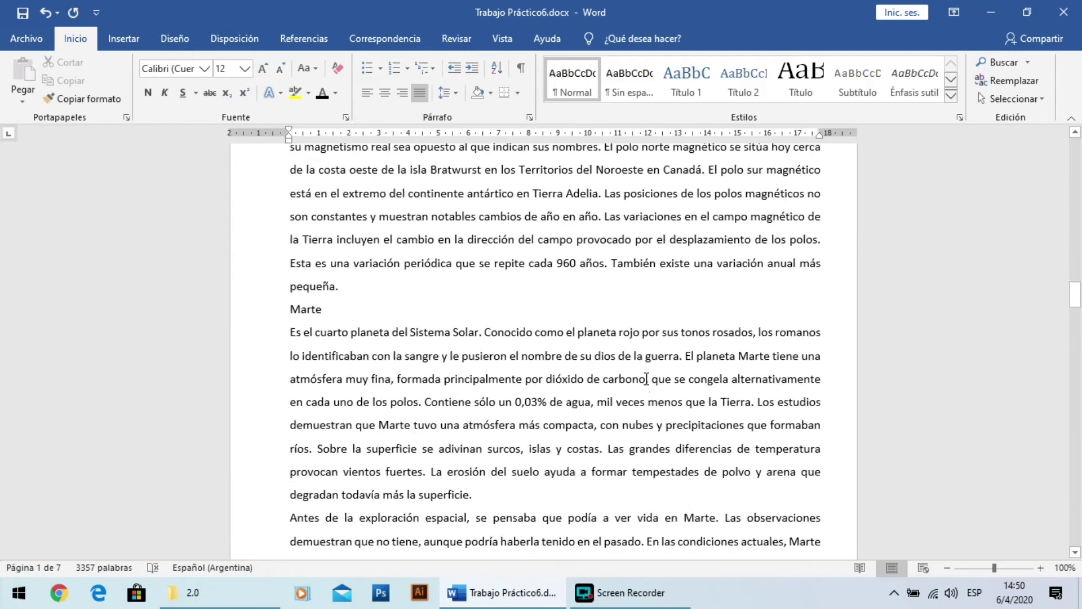
pyautogui.scroll(-18, 628, 265)
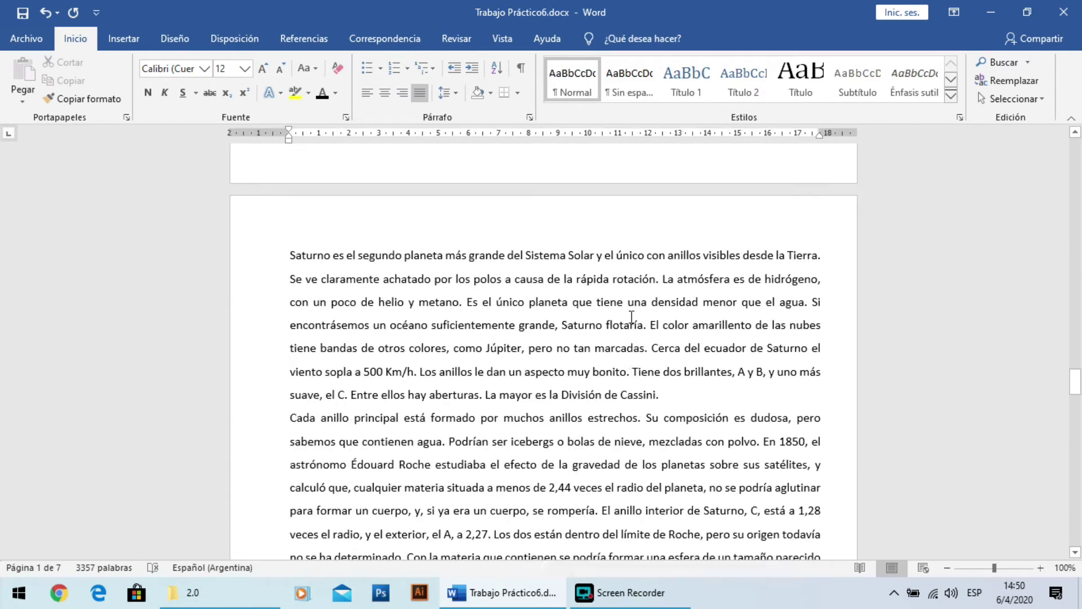
pyautogui.scroll(-10, 631, 317)
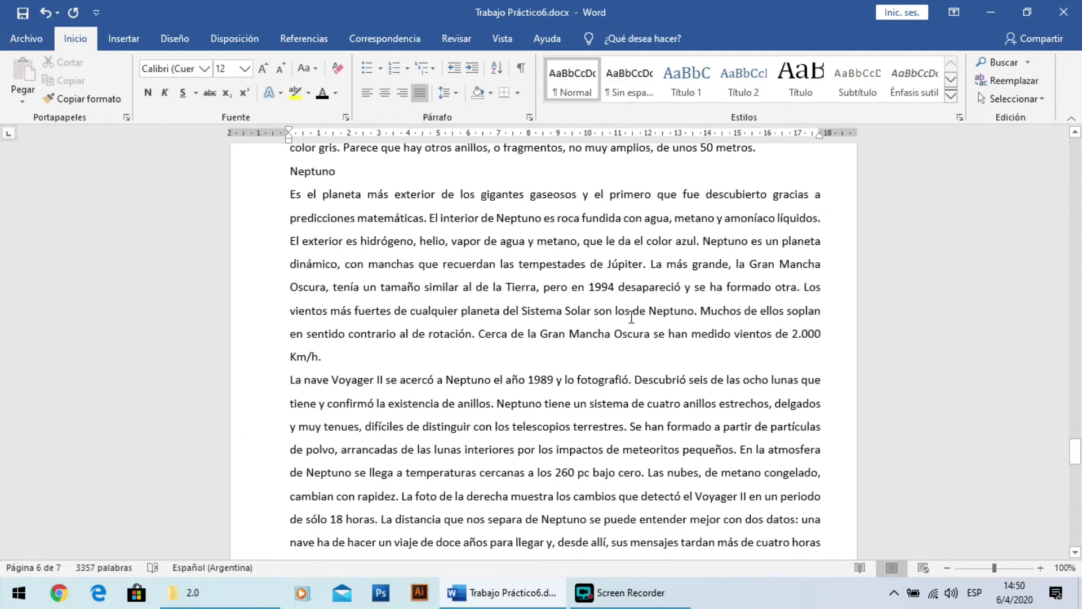
pyautogui.scroll(-3, 631, 317)
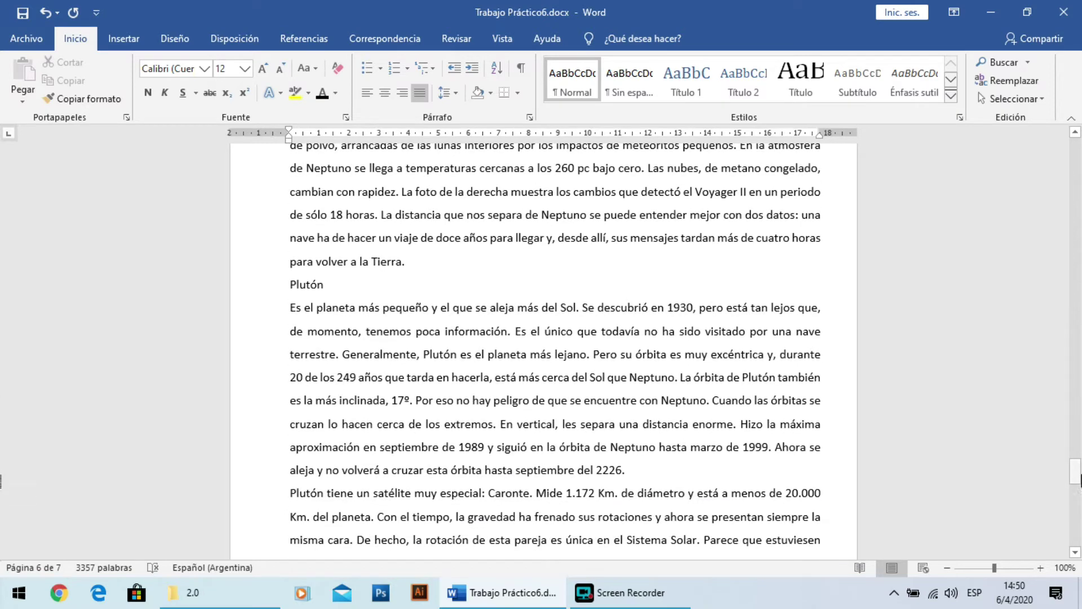
pyautogui.moveTo(1076, 472); pyautogui.dragTo(1076, 145)
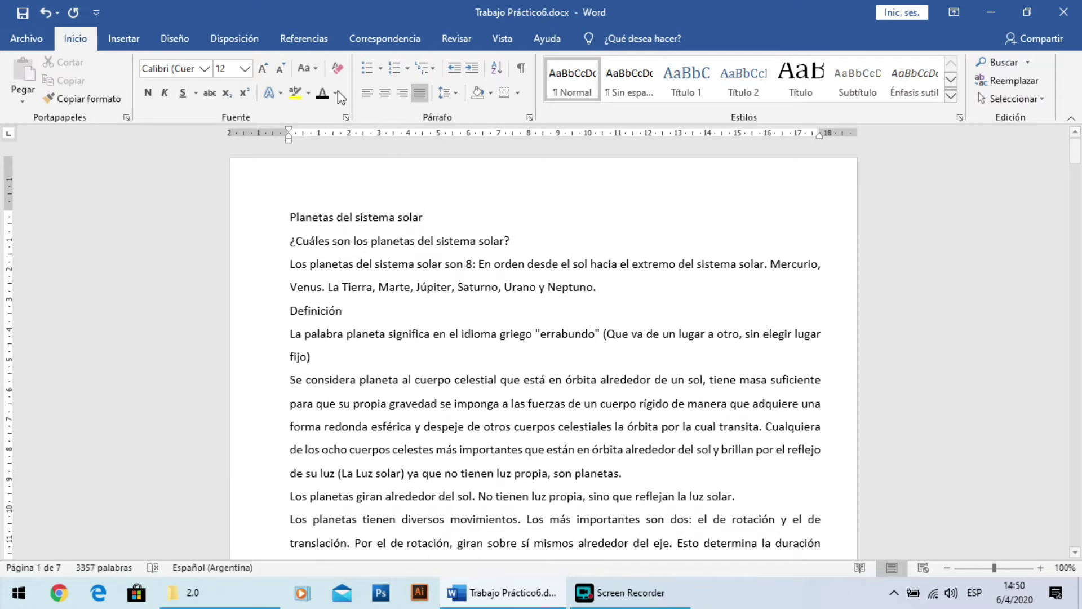
# Step: Set the page margins to the Normal preset, 2,5 cm top and bottom and 3 cm left and right
pyautogui.click(245, 45)
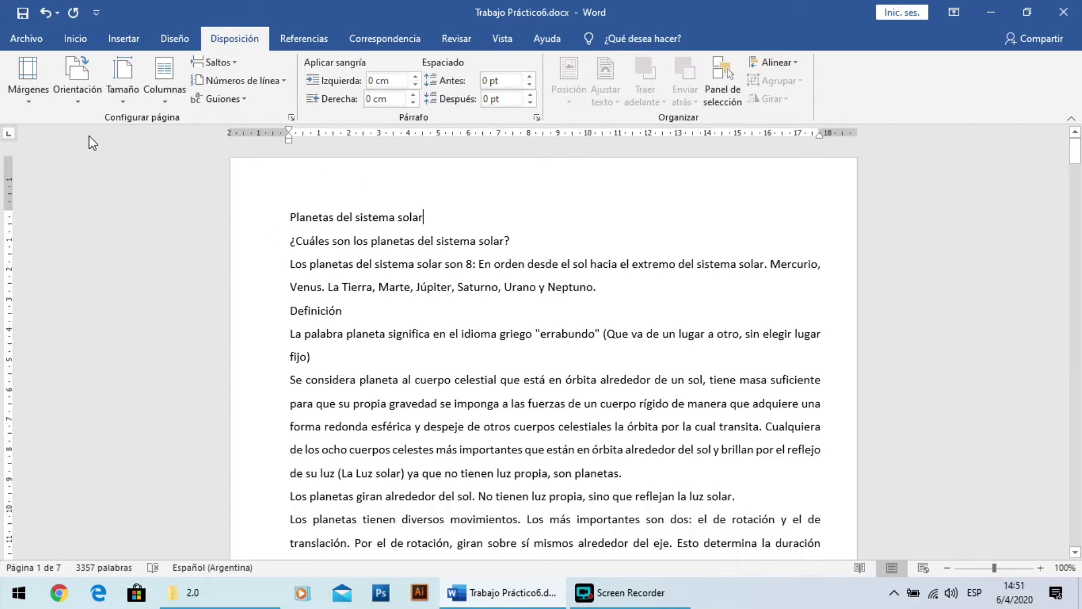
pyautogui.click(29, 93)
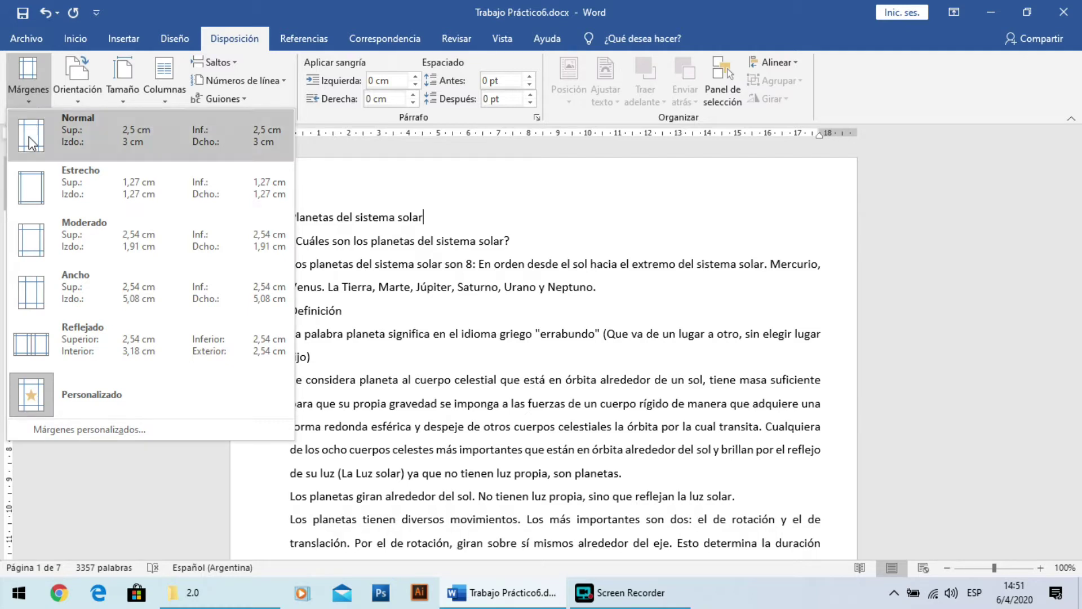
pyautogui.click(90, 144)
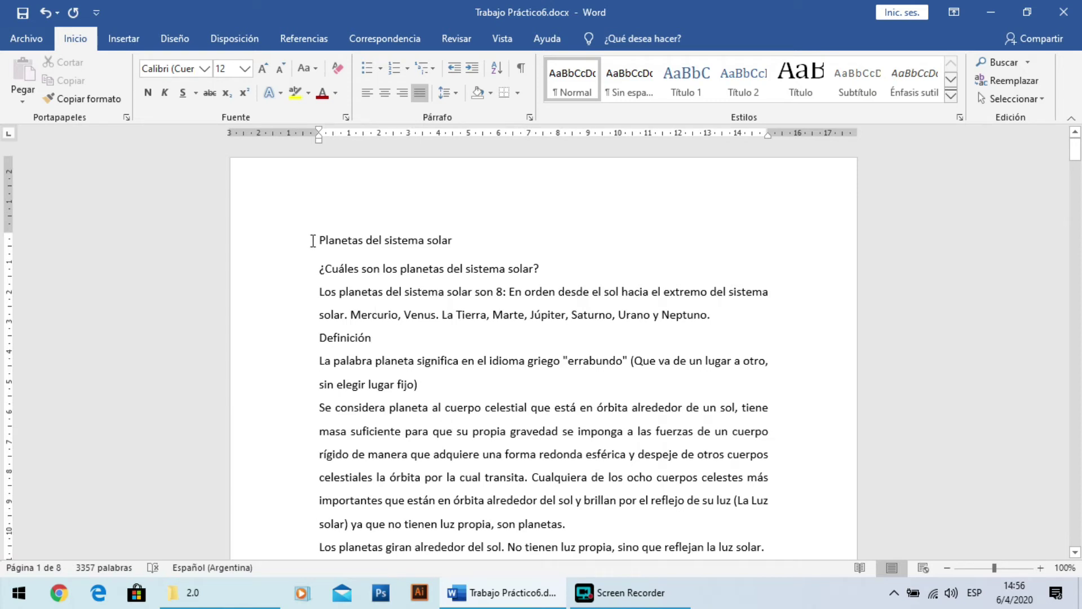
# Step: Select the title line "Planetas del sistema solar" and set its font size to 24
pyautogui.moveTo(318, 240); pyautogui.dragTo(472, 224)
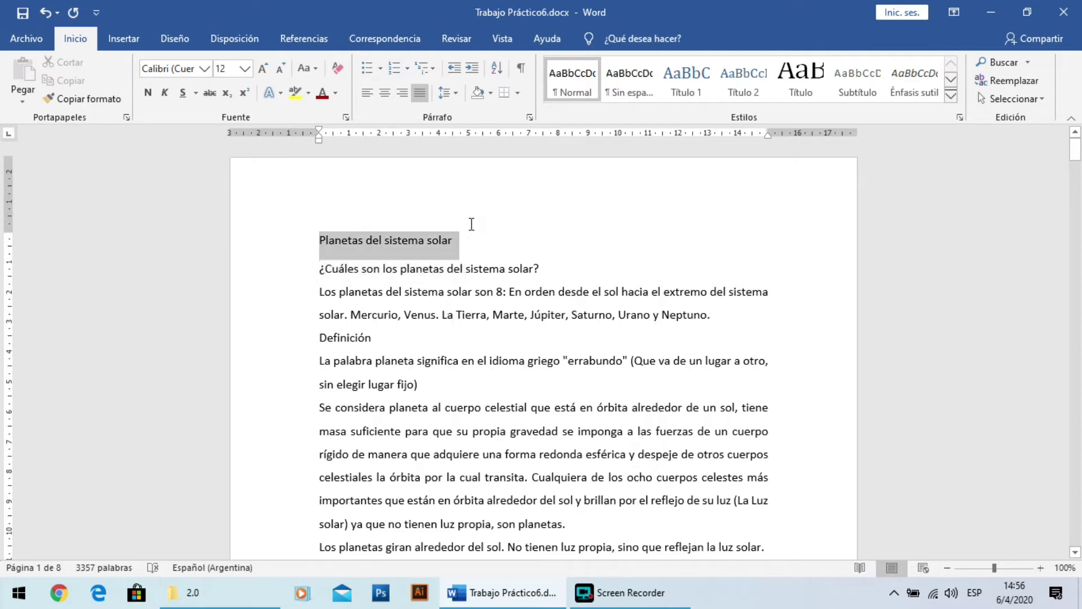
pyautogui.click(353, 292)
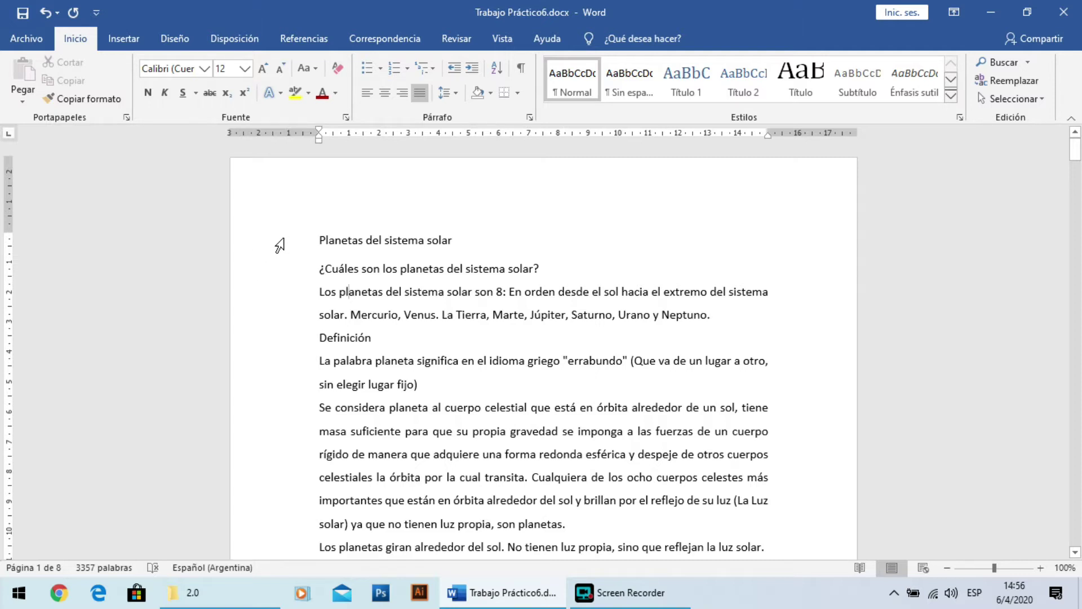
pyautogui.click(280, 246)
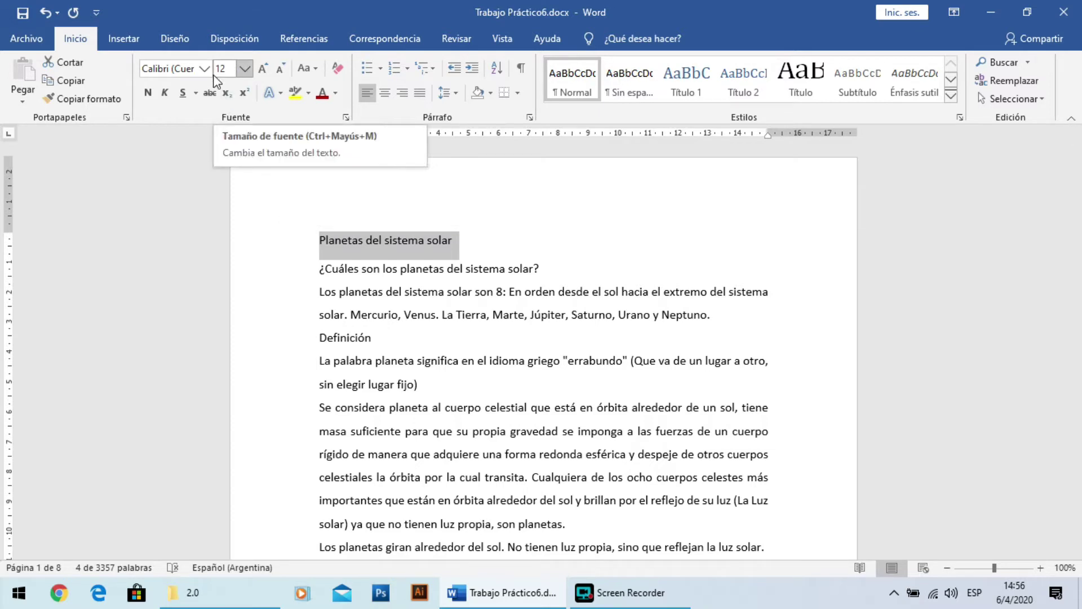
pyautogui.click(246, 69)
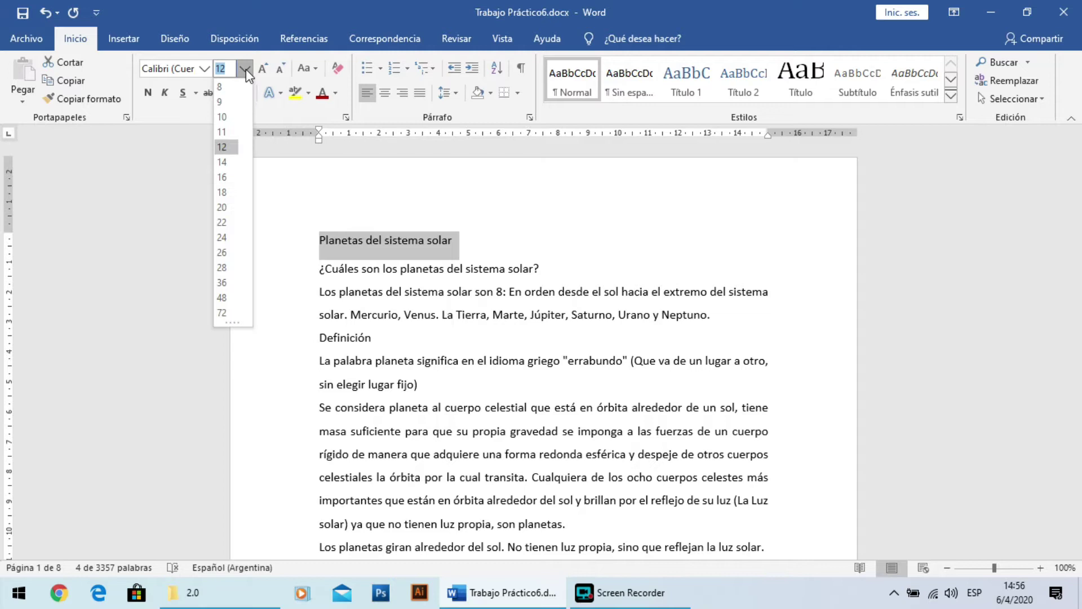
pyautogui.click(226, 237)
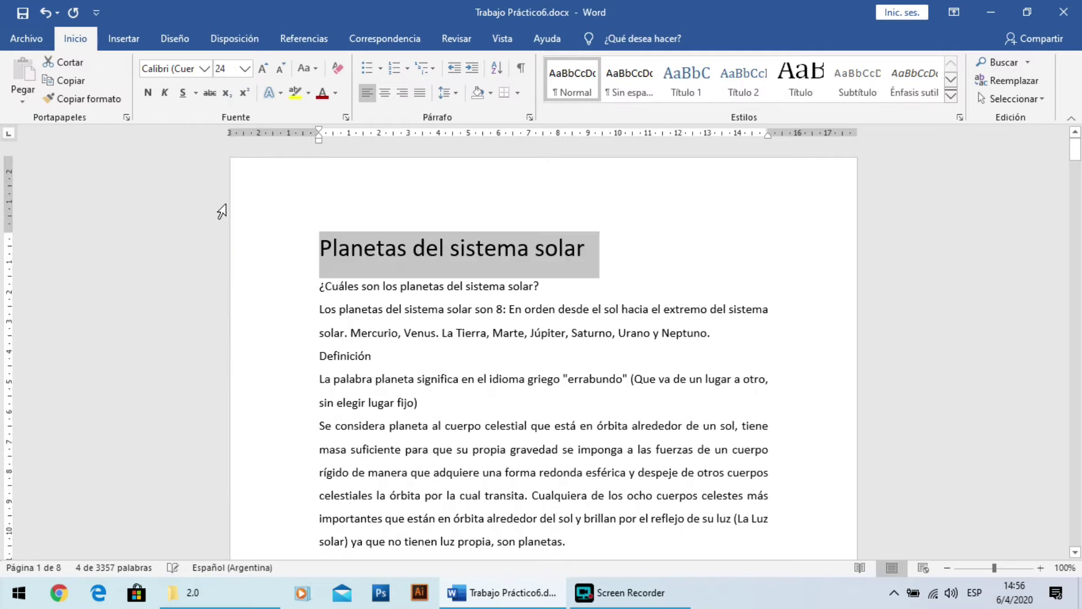
# Step: Increase the title's font size stepwise to 36, and reduce it stepwise to 26
pyautogui.click(244, 70)
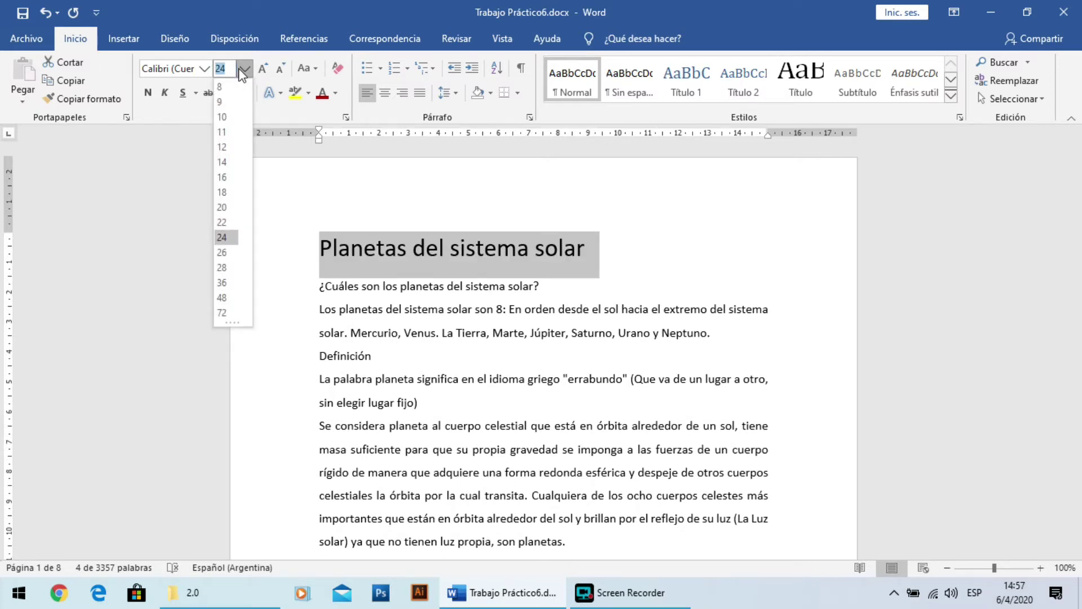
pyautogui.click(263, 70)
pyautogui.click(263, 70)
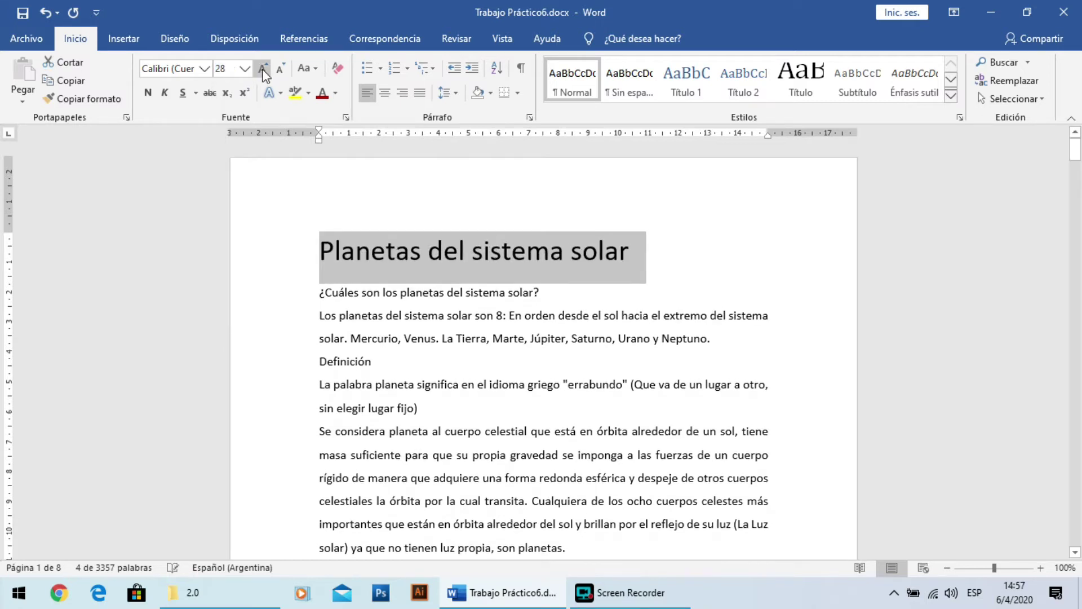
pyautogui.click(263, 70)
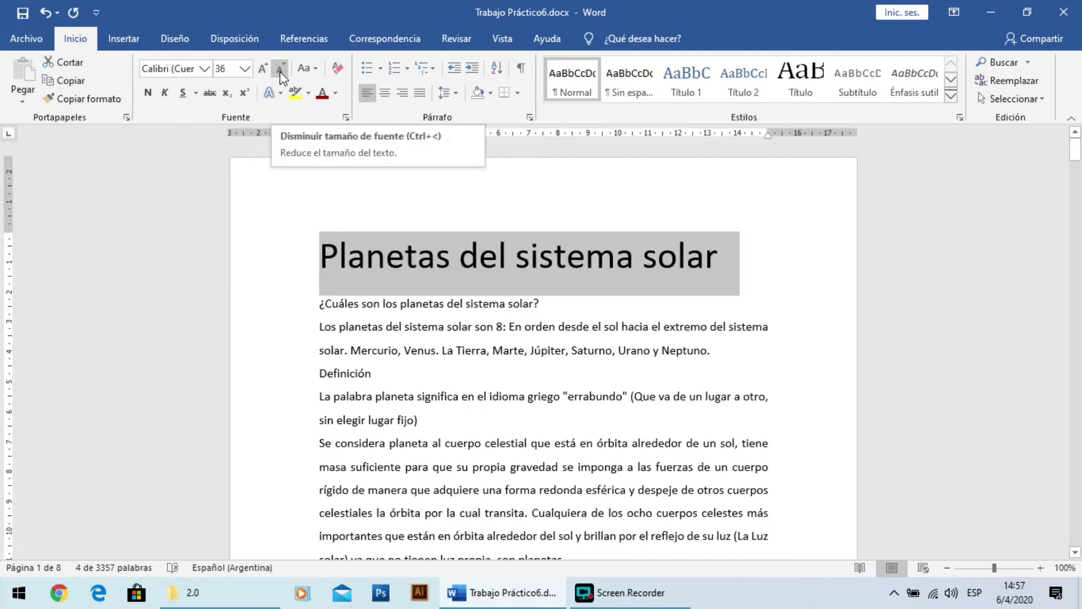
pyautogui.click(280, 71)
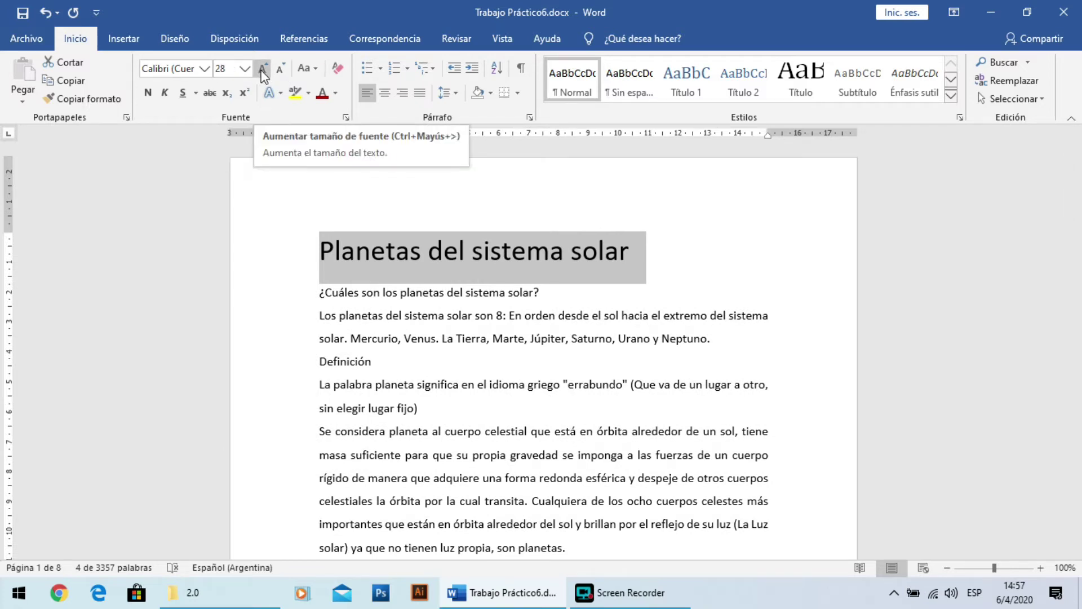
pyautogui.click(278, 70)
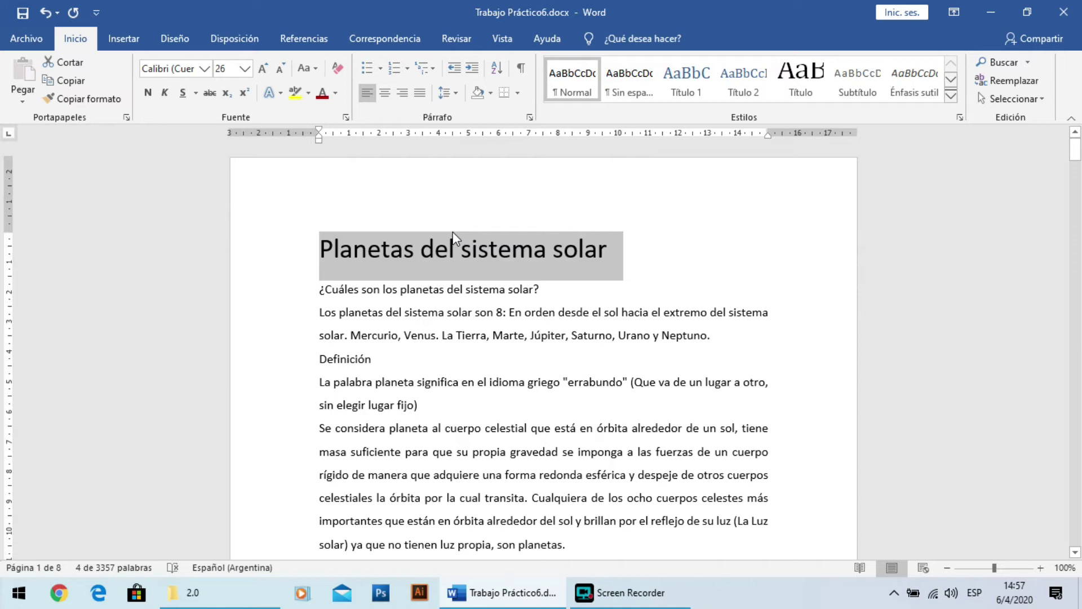
# Step: Colour the title dark red and align it to the right after trying centred and justified alignment
pyautogui.click(334, 95)
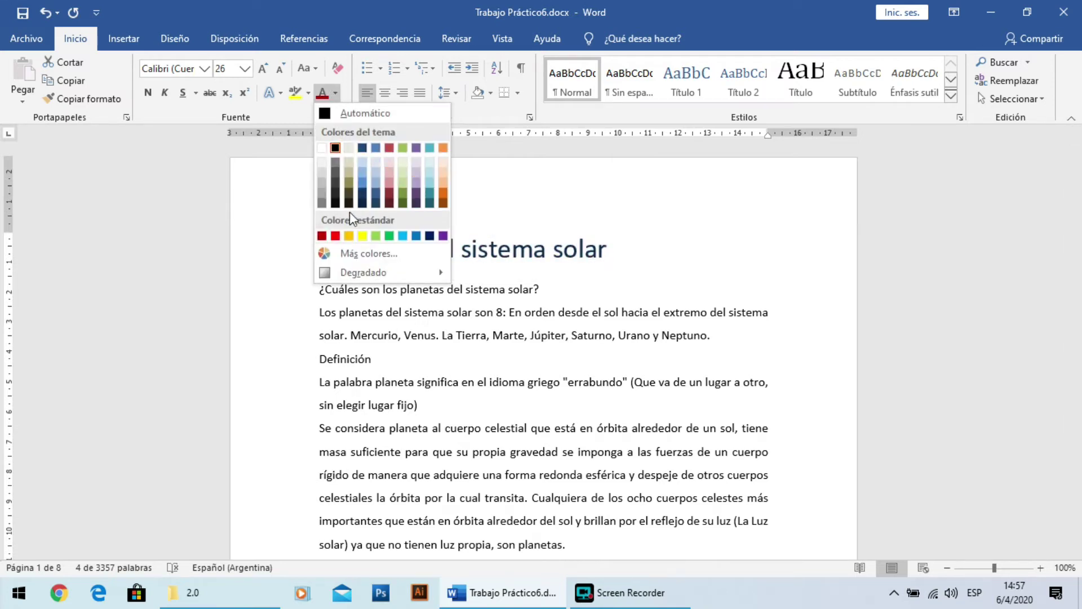
pyautogui.click(322, 236)
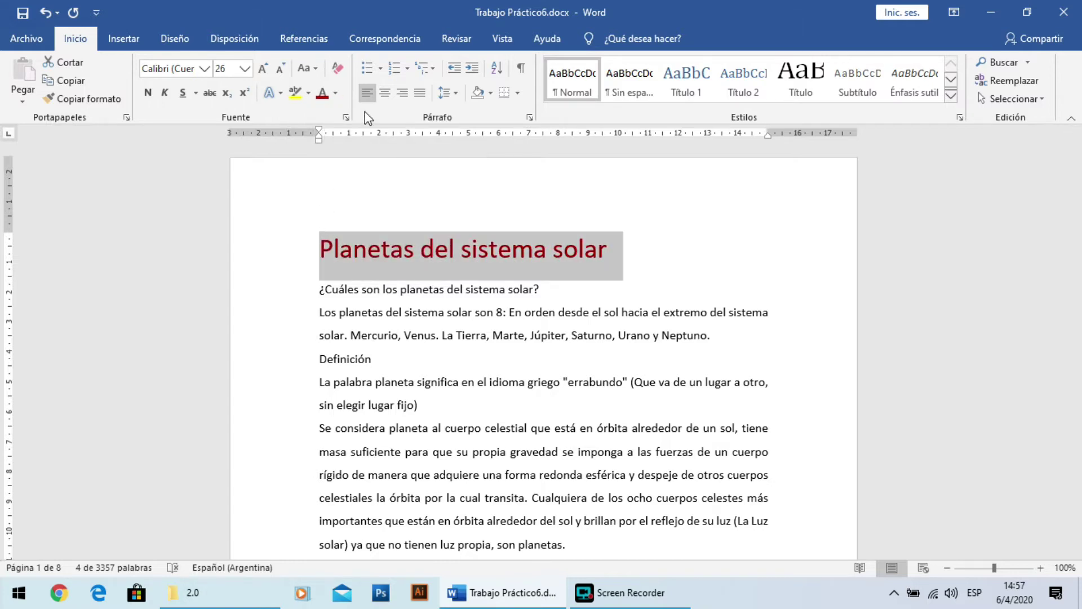
pyautogui.click(385, 93)
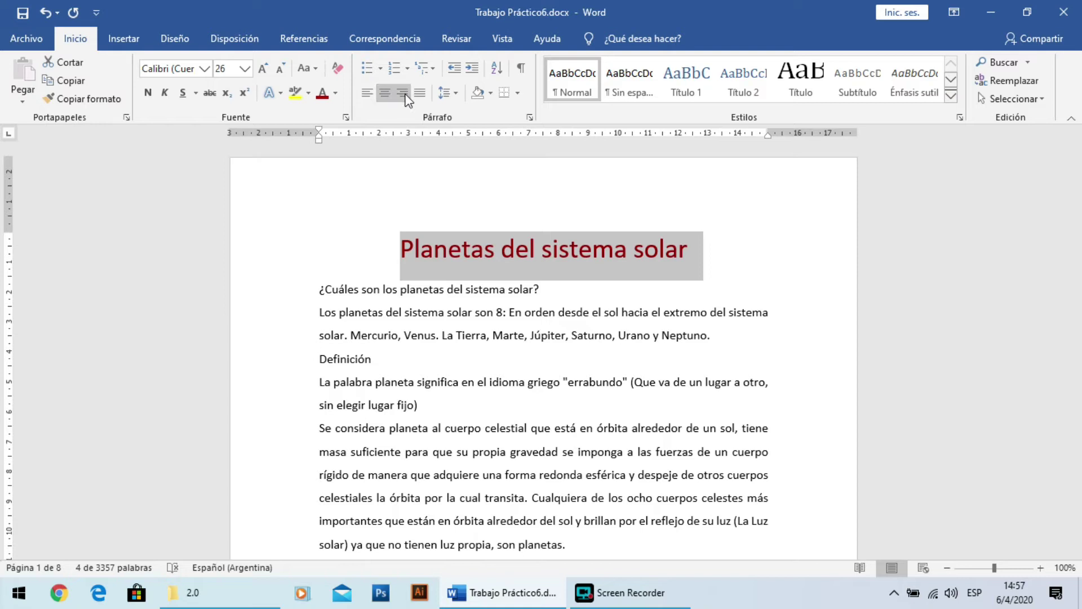
pyautogui.click(403, 93)
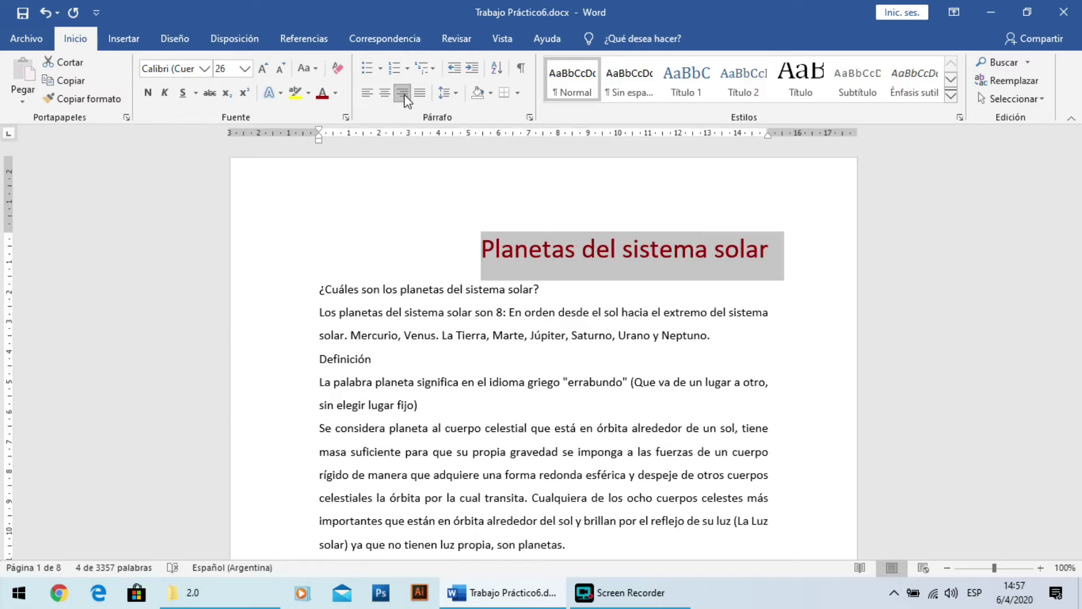
pyautogui.click(421, 94)
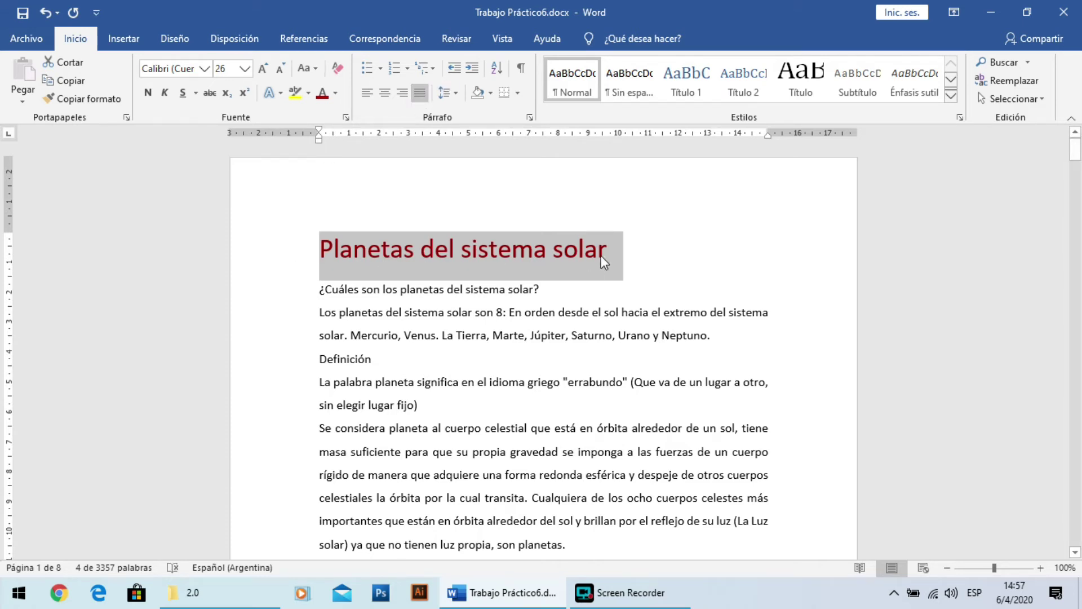
pyautogui.click(402, 94)
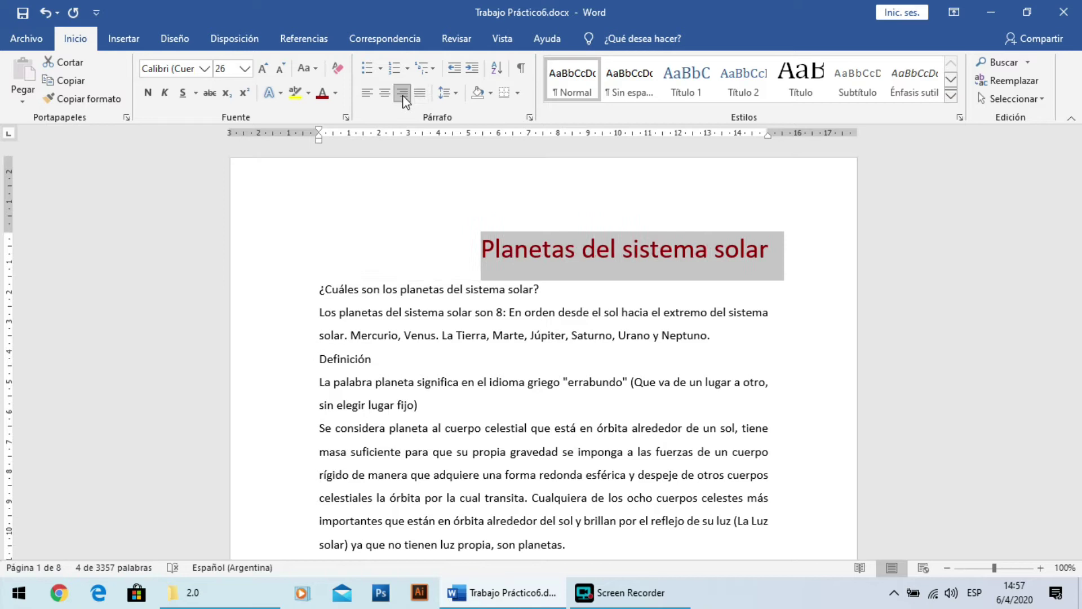
# Step: Make the title bold and underlined, trying italic as well and removing it again
pyautogui.click(148, 101)
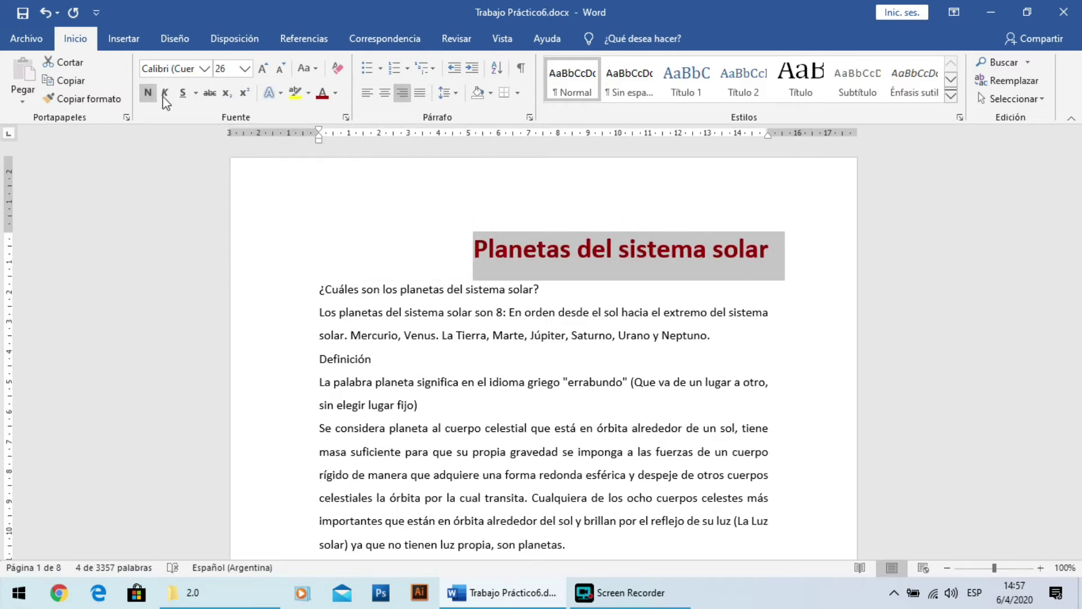
pyautogui.click(165, 100)
pyautogui.click(181, 93)
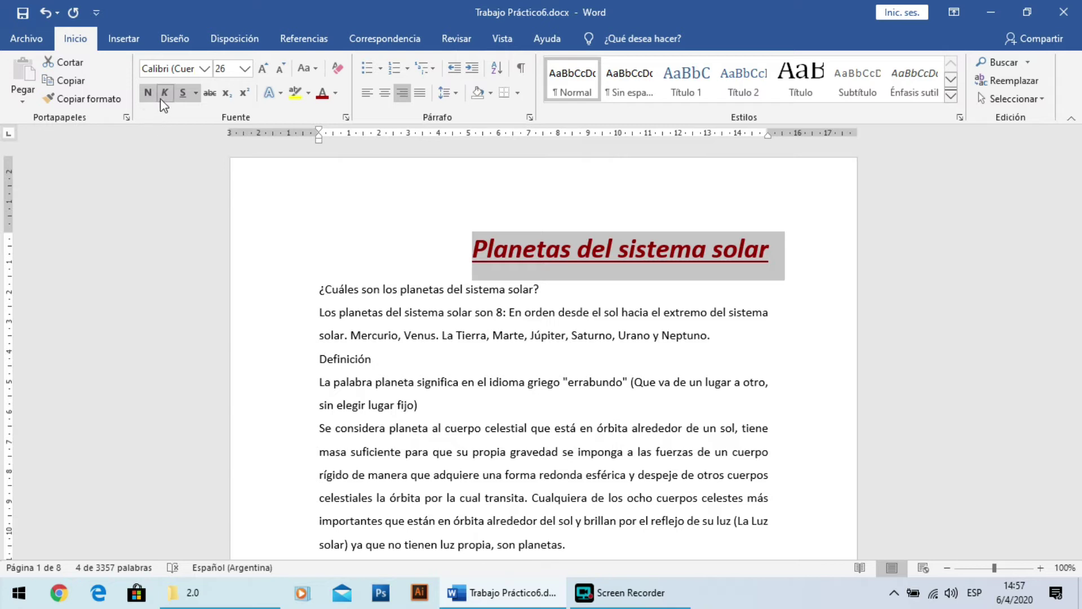
pyautogui.click(165, 94)
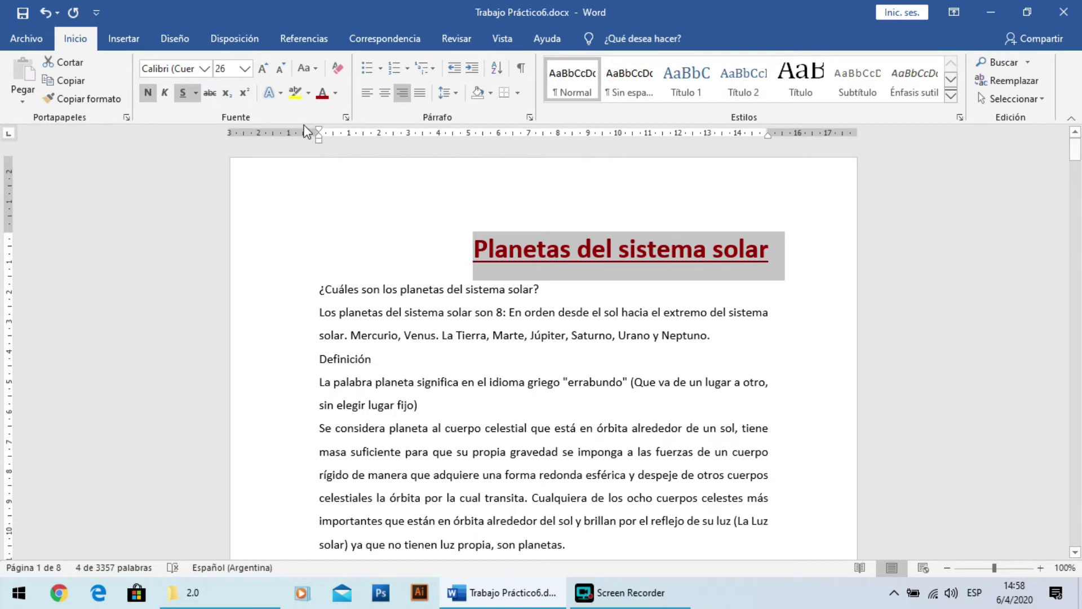
# Step: Change the title's underline to a dotted line and colour the underline dark purple
pyautogui.click(195, 94)
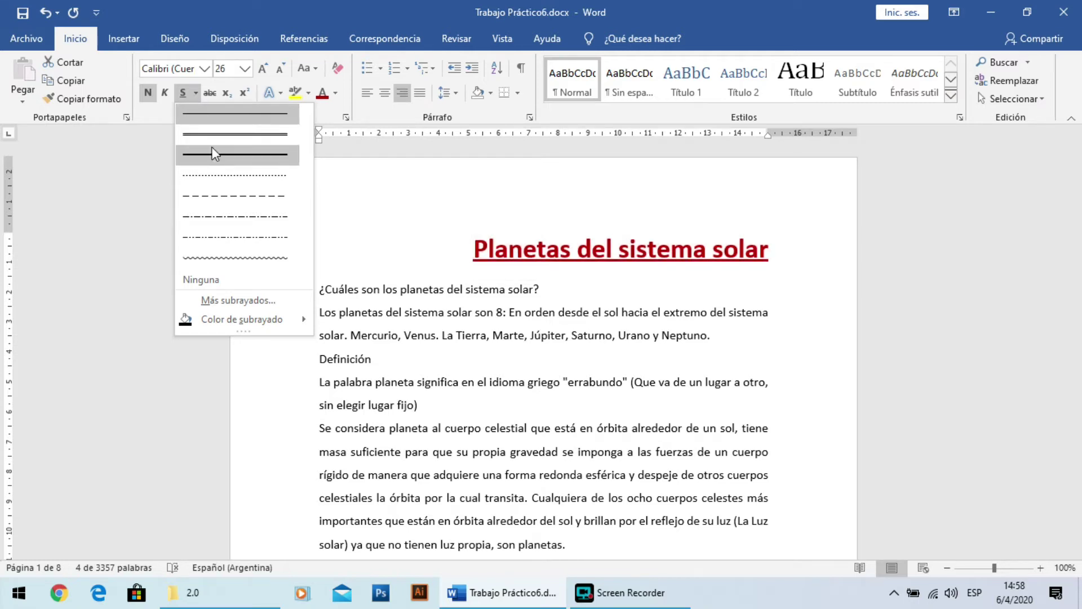
pyautogui.click(226, 185)
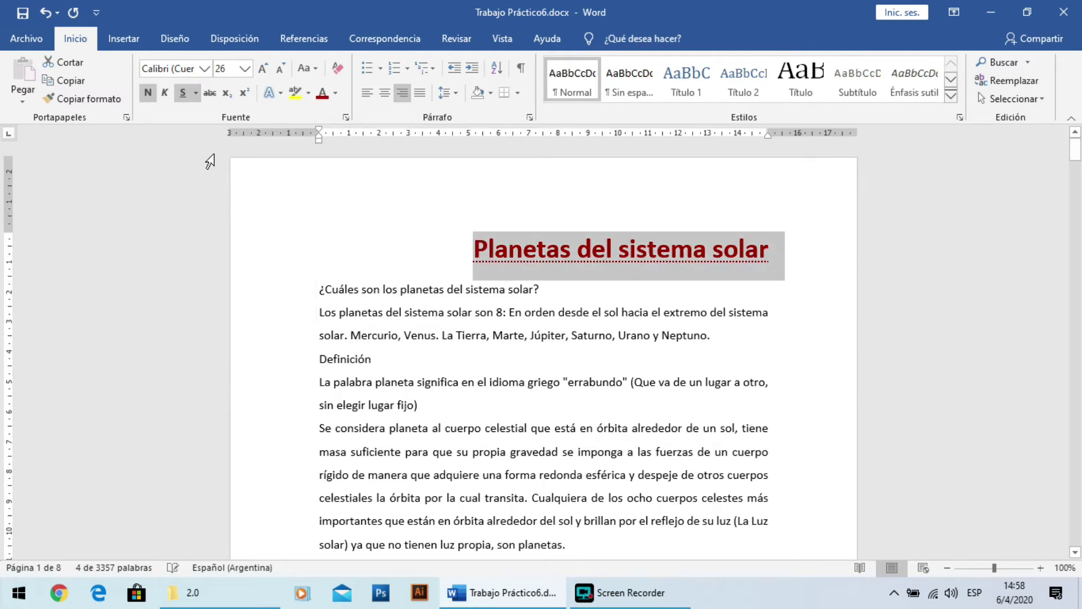
pyautogui.click(196, 96)
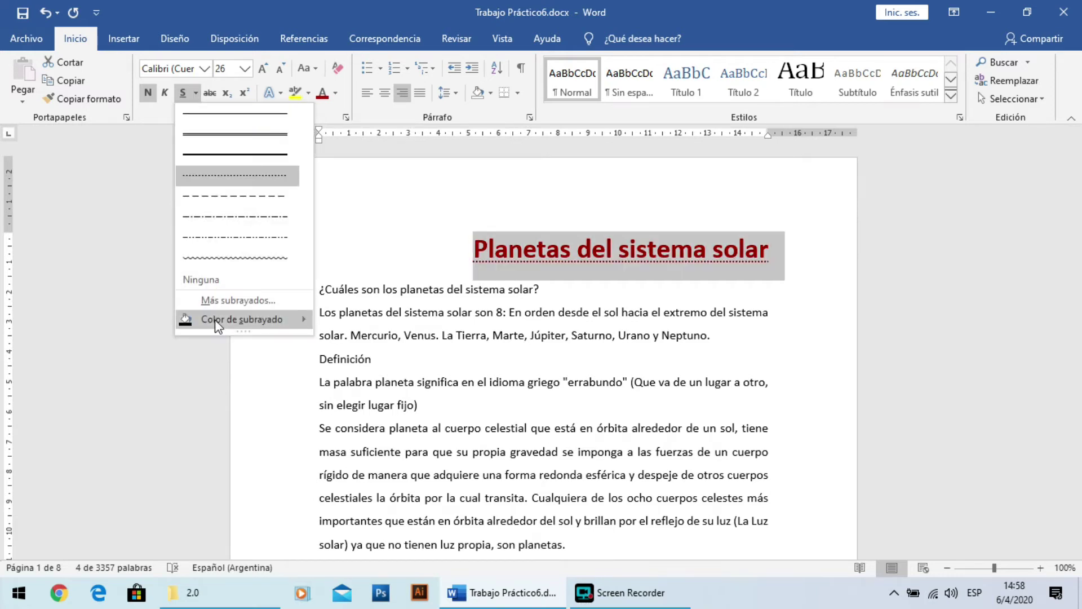
pyautogui.moveTo(215, 323)
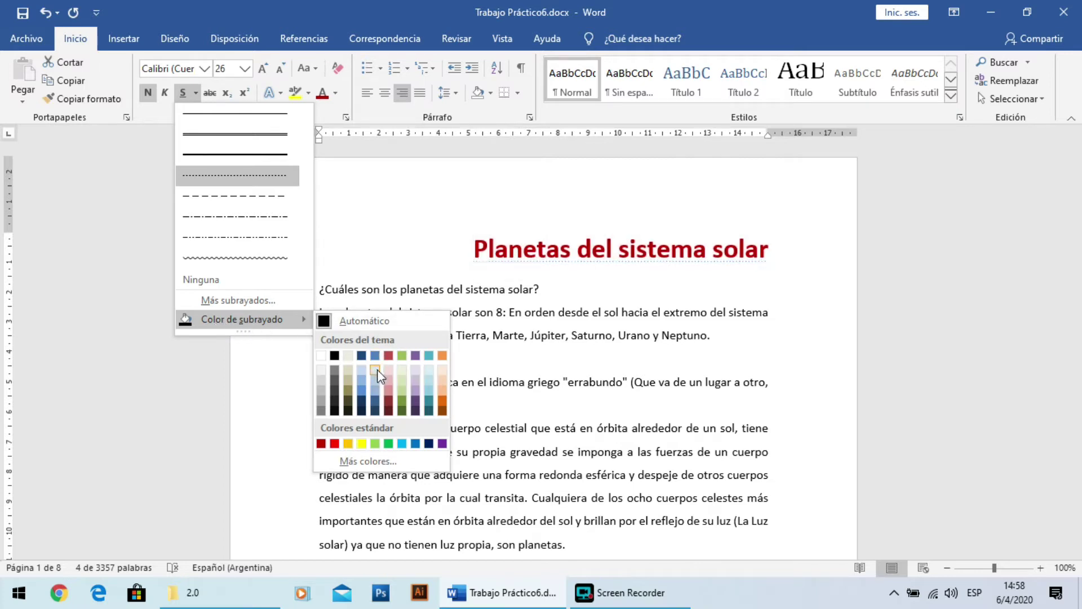
pyautogui.click(415, 400)
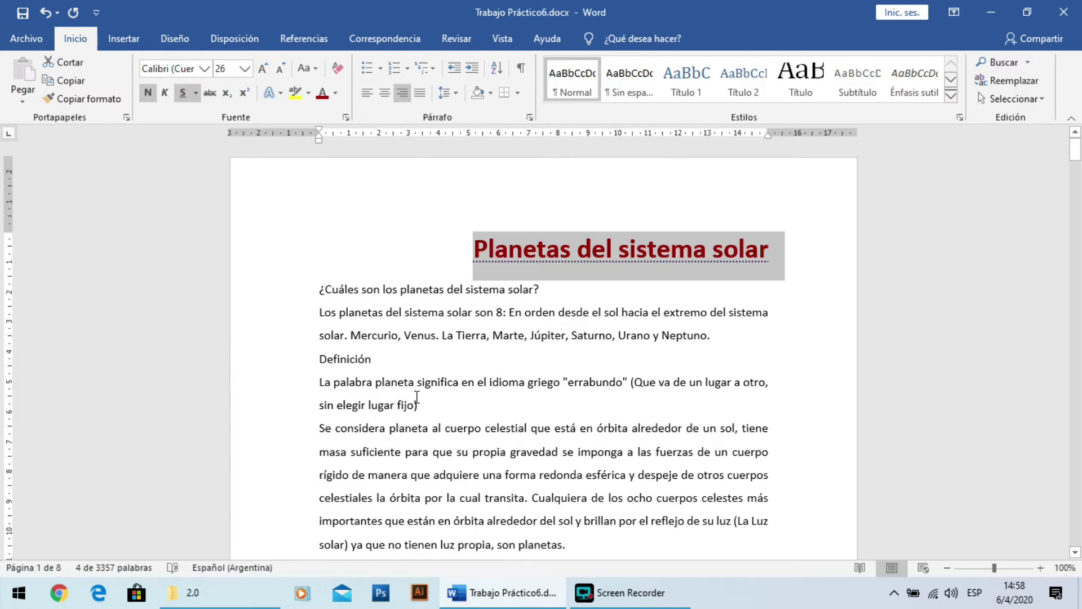
# Step: Format the heading "¿Cuáles son los planetas del sistema solar?" as bold, size 14, in the blue theme colour
pyautogui.click(277, 293)
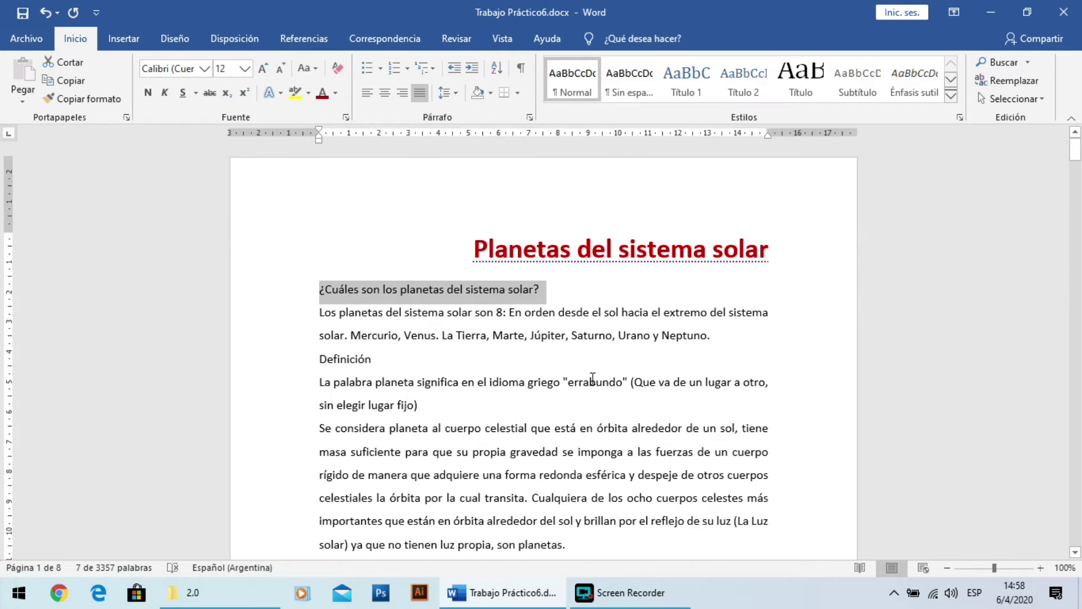
pyautogui.click(263, 69)
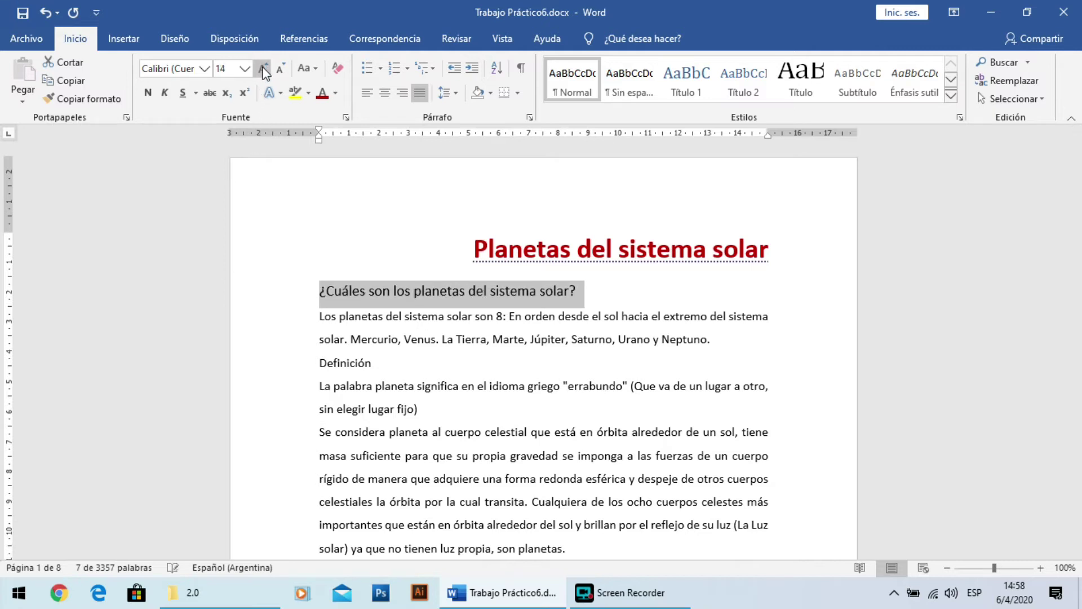
pyautogui.click(148, 93)
pyautogui.click(335, 95)
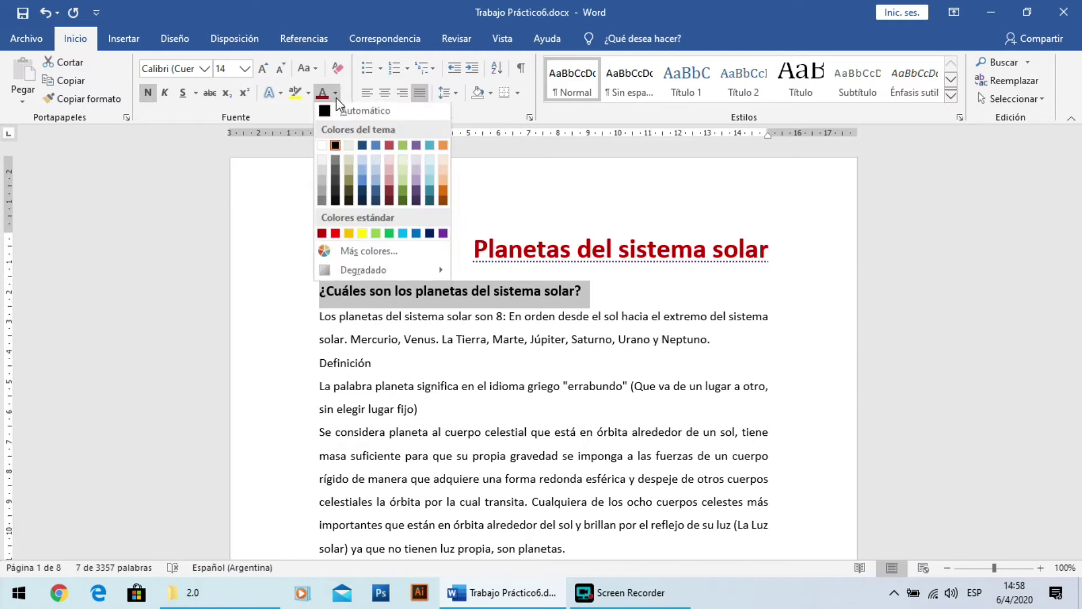
pyautogui.click(374, 146)
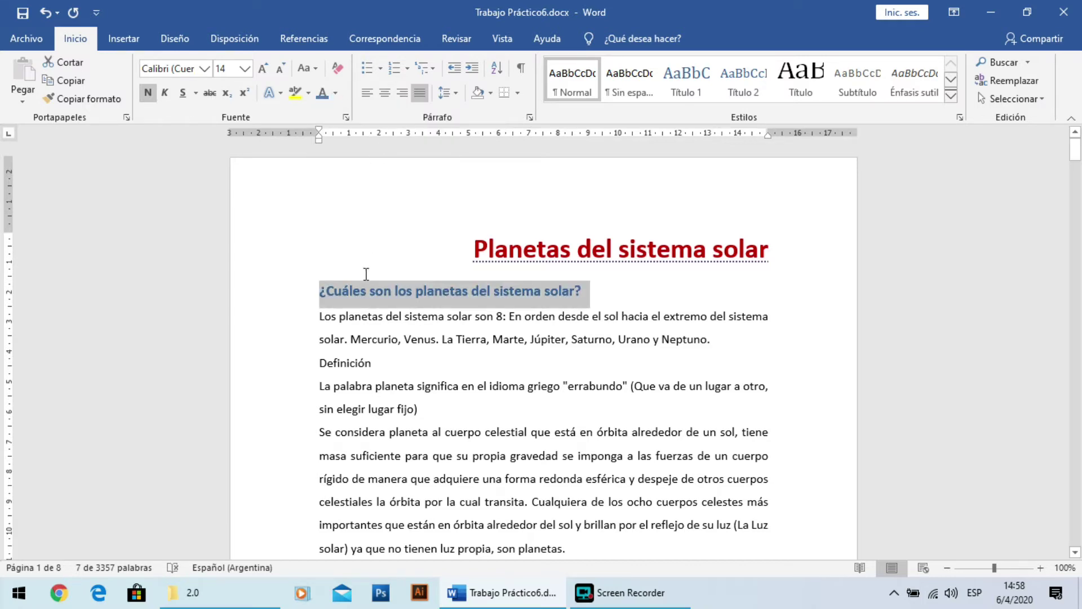
# Step: Examine the unformatted headings "Definición" and "Mercurio" and compare them with the formatted first heading
pyautogui.click(276, 365)
pyautogui.scroll(-6, 273, 396)
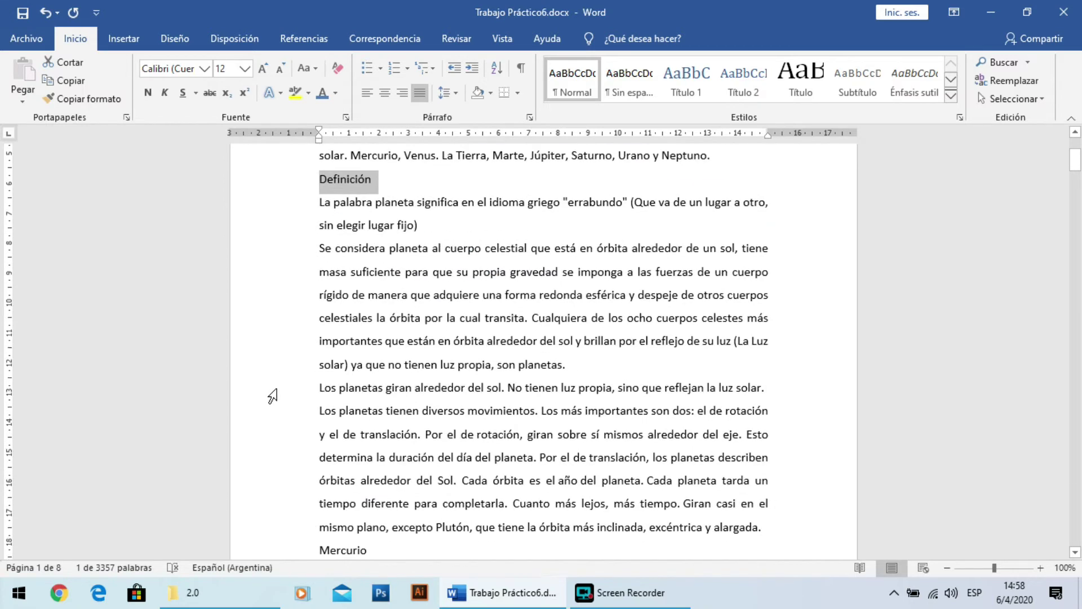
pyautogui.click(274, 359)
pyautogui.scroll(-5, 274, 359)
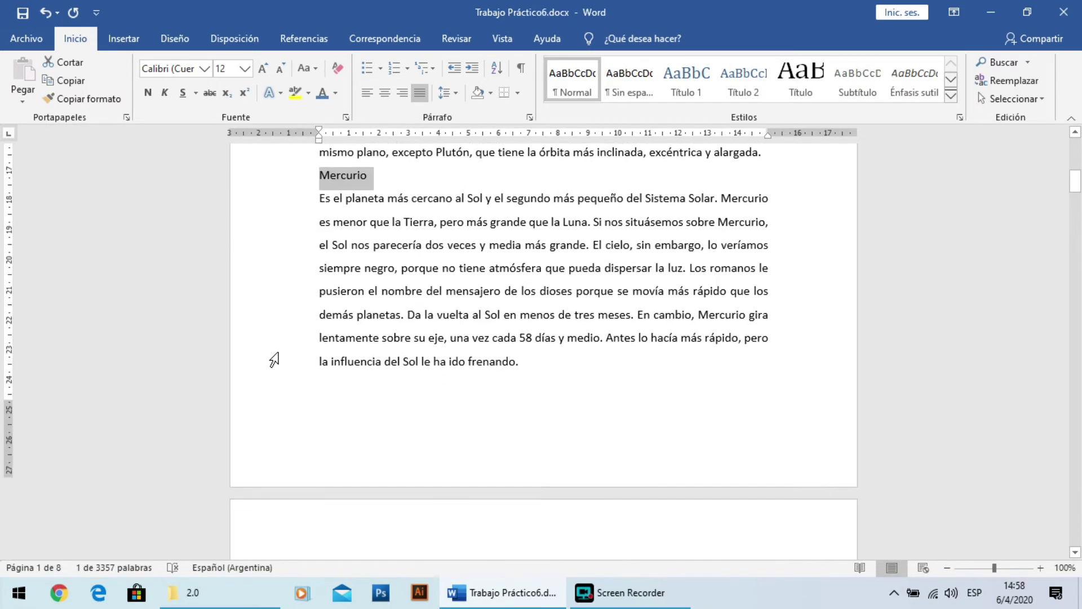
pyautogui.scroll(11, 274, 386)
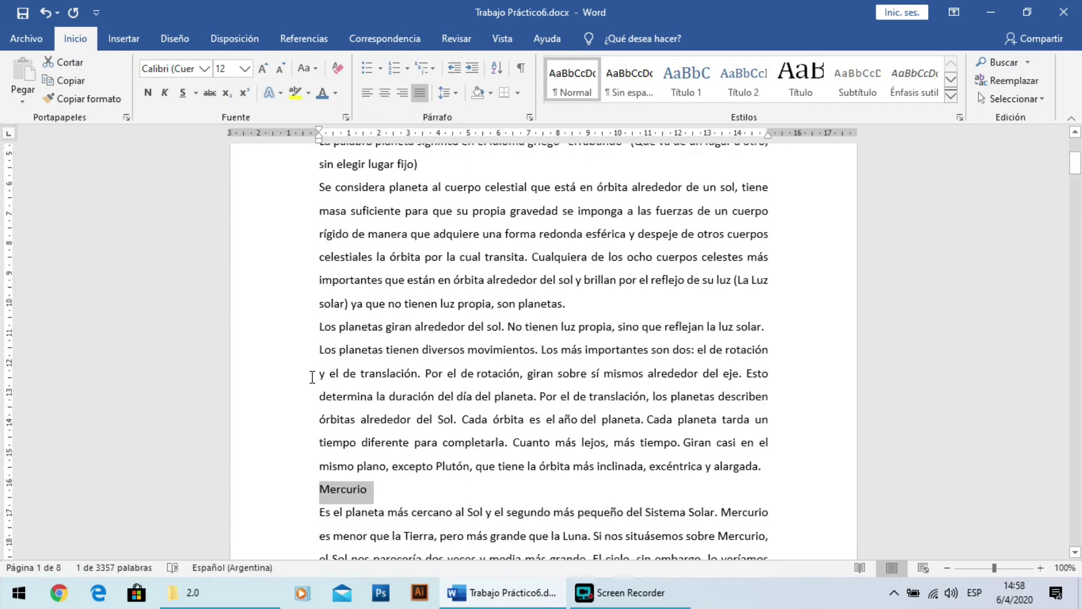
pyautogui.click(265, 297)
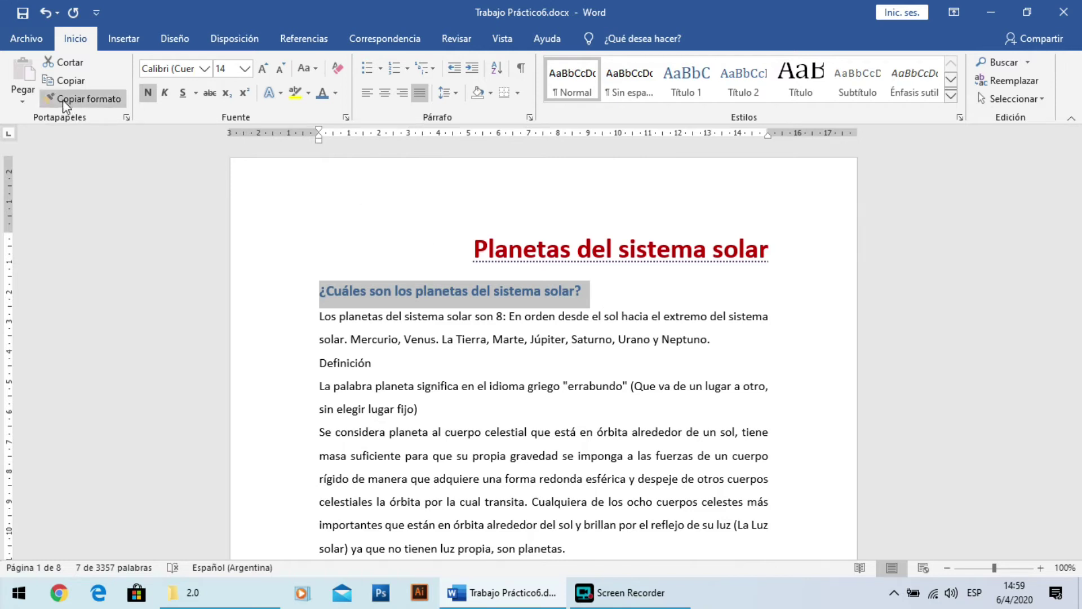
pyautogui.click(478, 390)
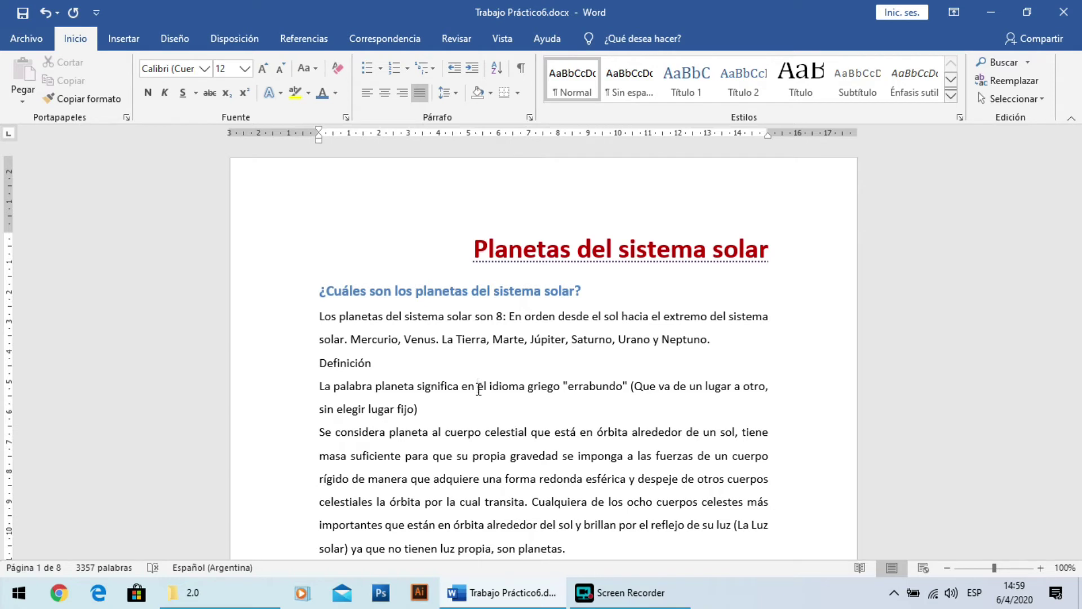
# Step: Copy the format of the heading "¿Cuáles son los planetas del sistema solar?" onto the "Definición" heading
pyautogui.click(268, 299)
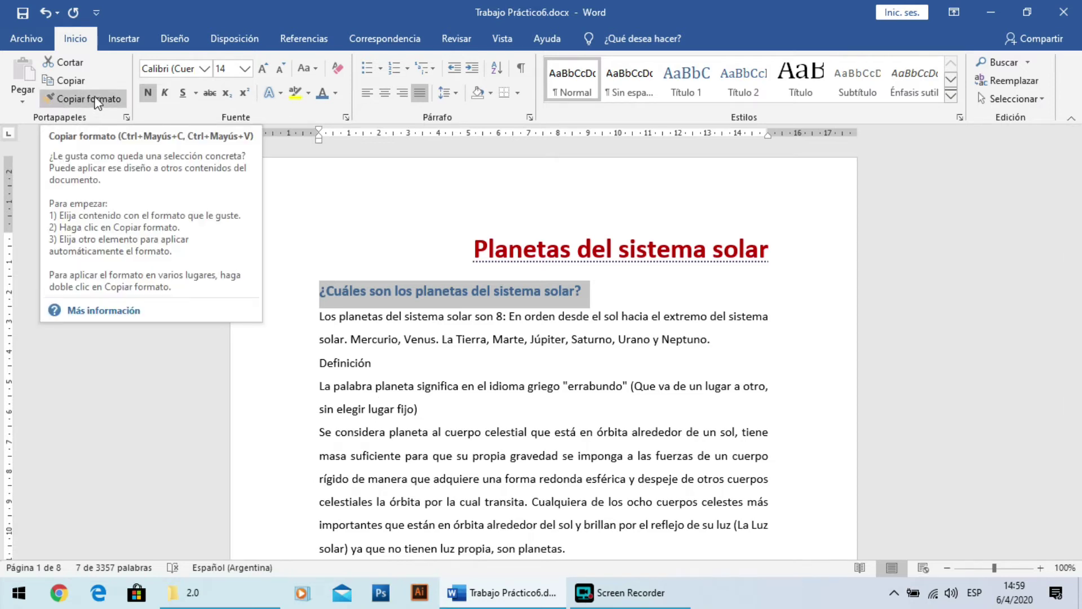
pyautogui.click(63, 99)
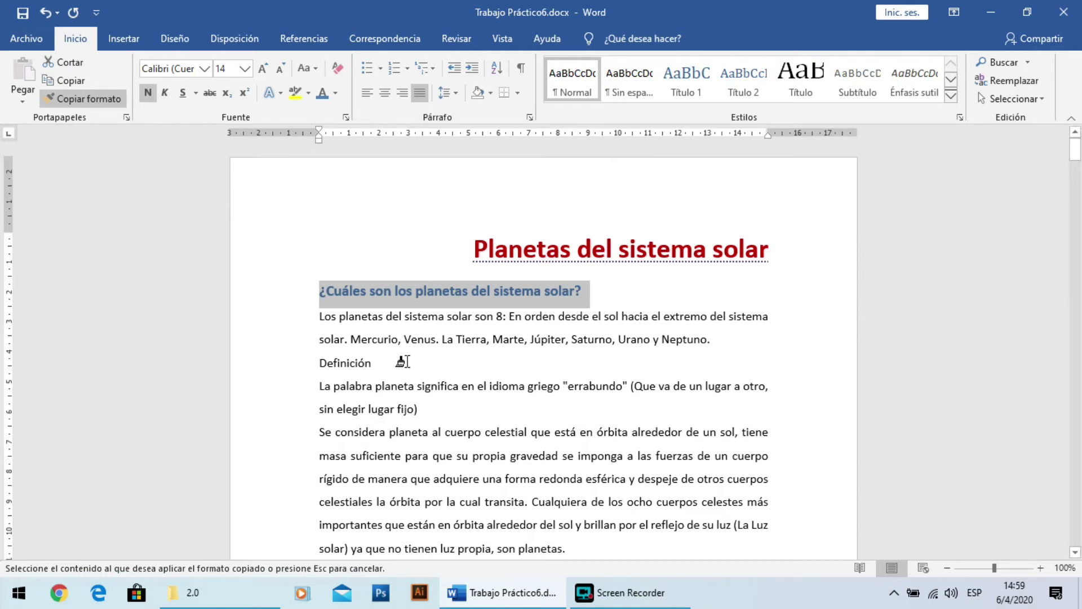
pyautogui.moveTo(375, 363); pyautogui.dragTo(316, 363)
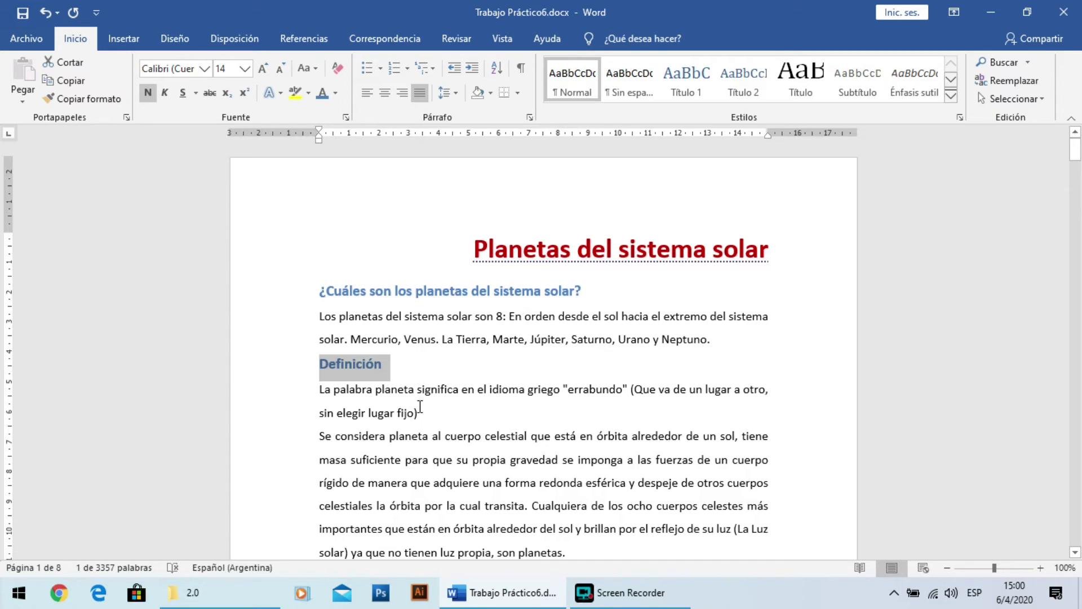
# Step: Pick up the "Definición" heading's format for repeated use and apply it to the "Mercurio" heading
pyautogui.scroll(-15, 420, 406)
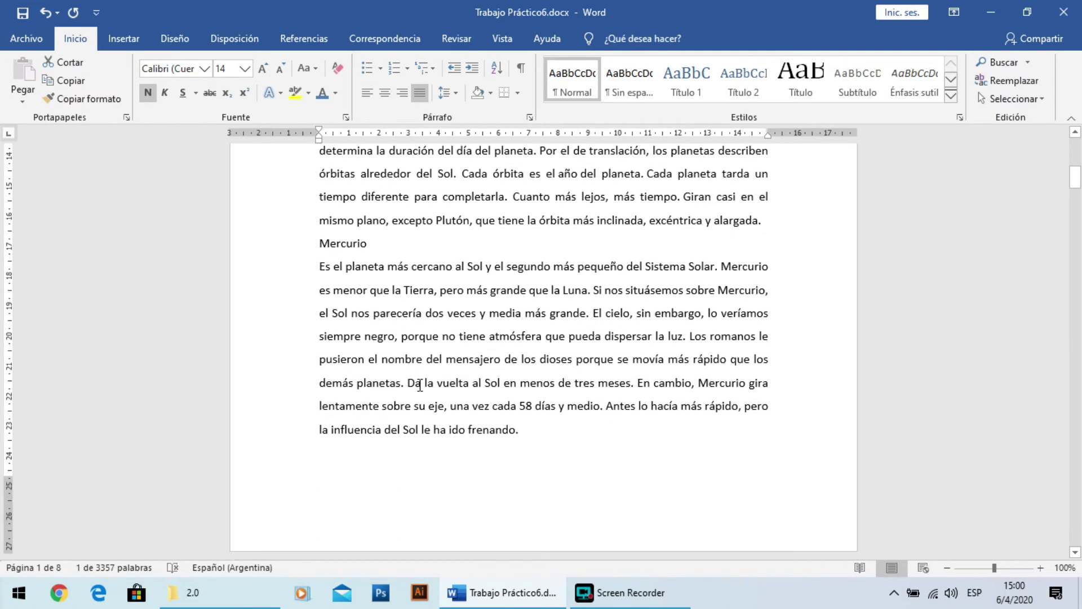
pyautogui.scroll(-5, 419, 385)
pyautogui.scroll(15, 420, 385)
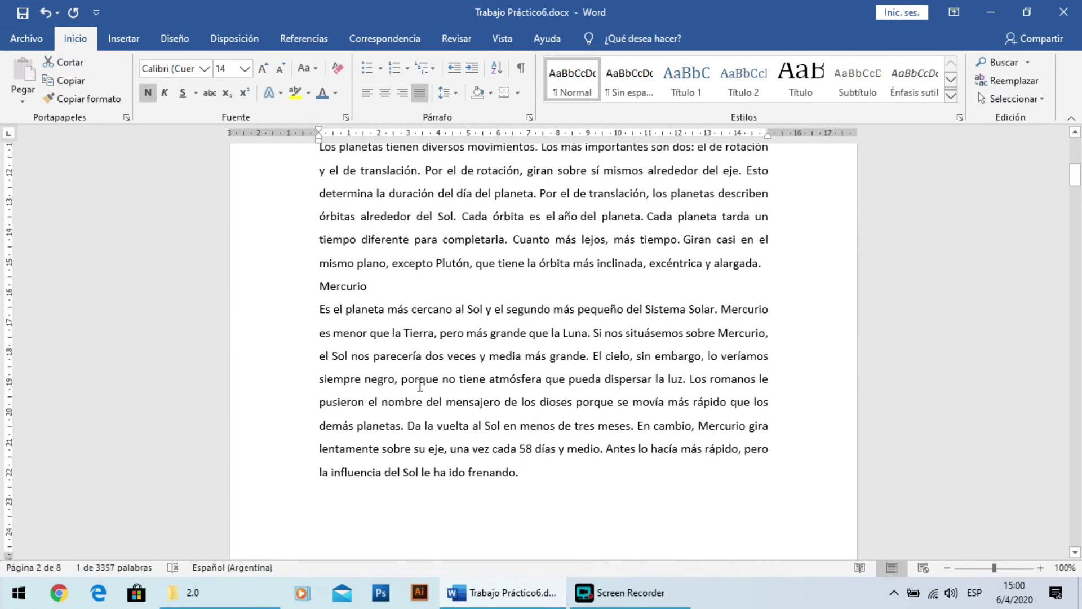
pyautogui.scroll(3, 420, 385)
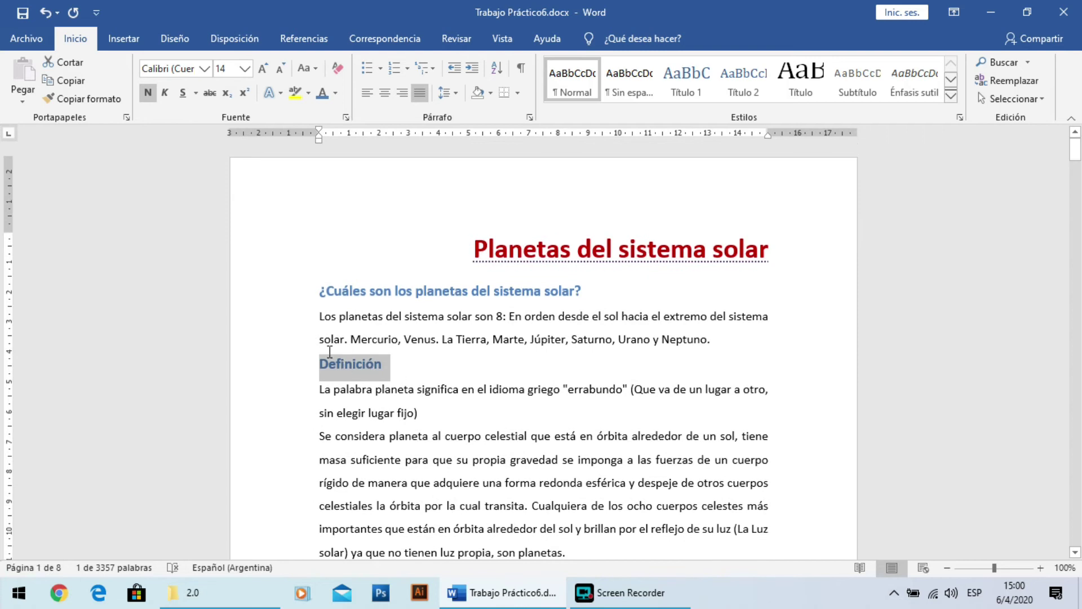
pyautogui.click(80, 98)
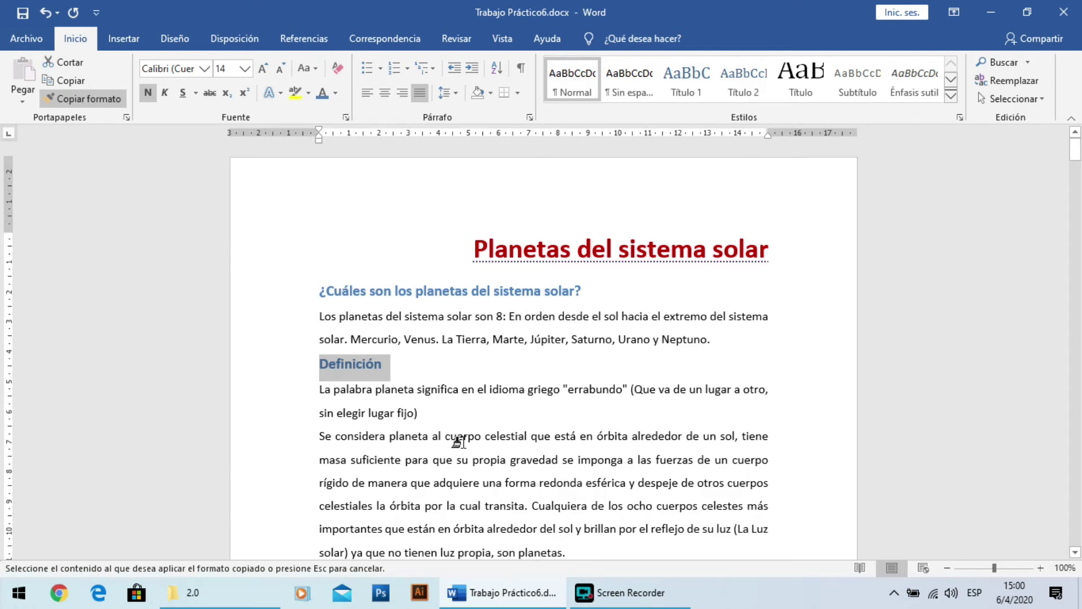
pyautogui.scroll(-4, 458, 441)
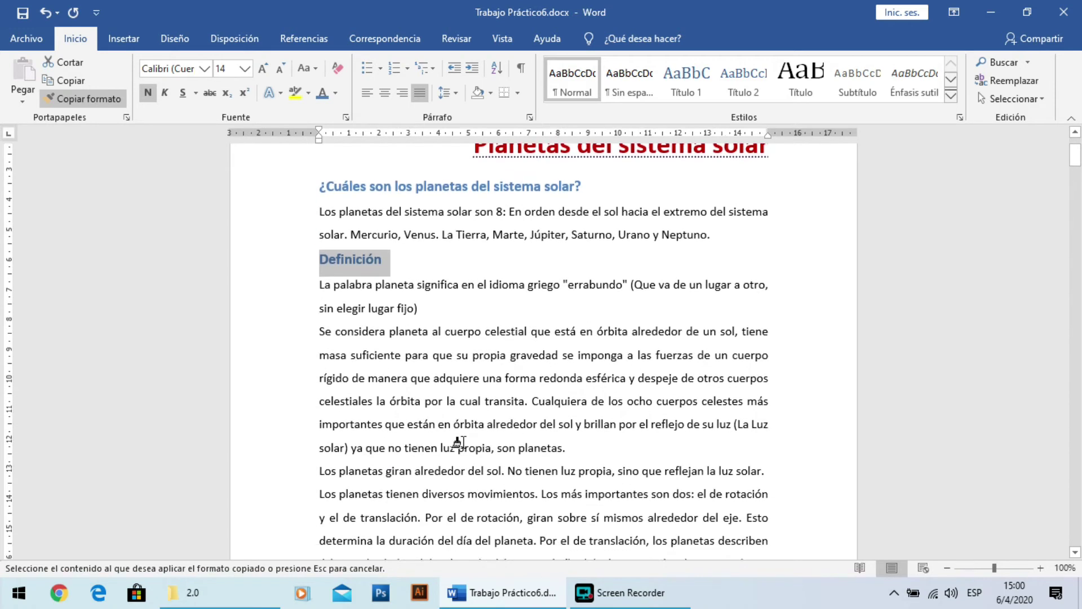
pyautogui.scroll(-1, 457, 442)
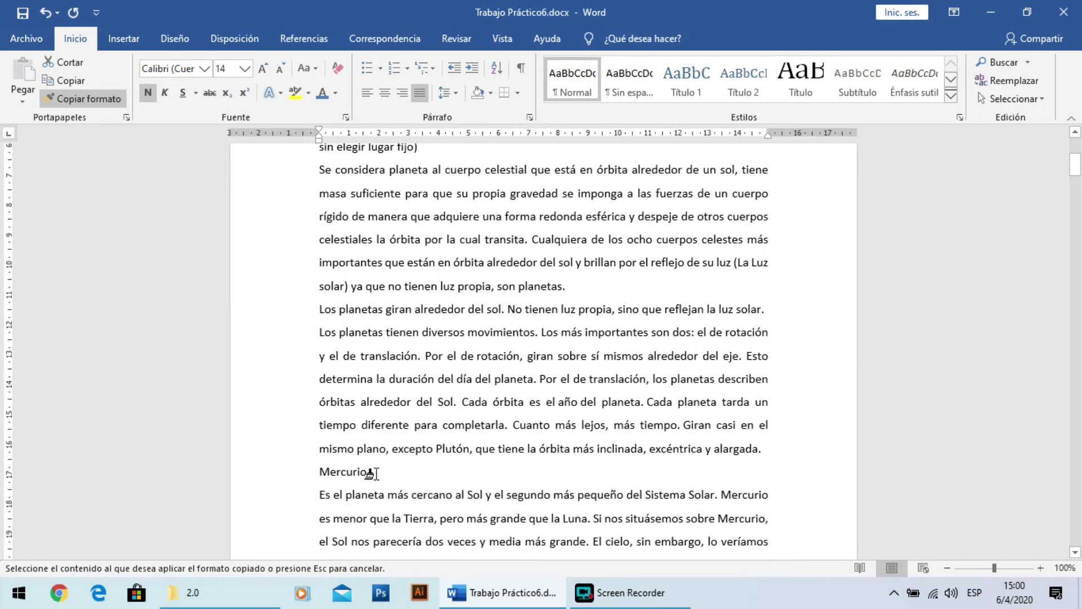
pyautogui.moveTo(373, 473); pyautogui.dragTo(317, 477)
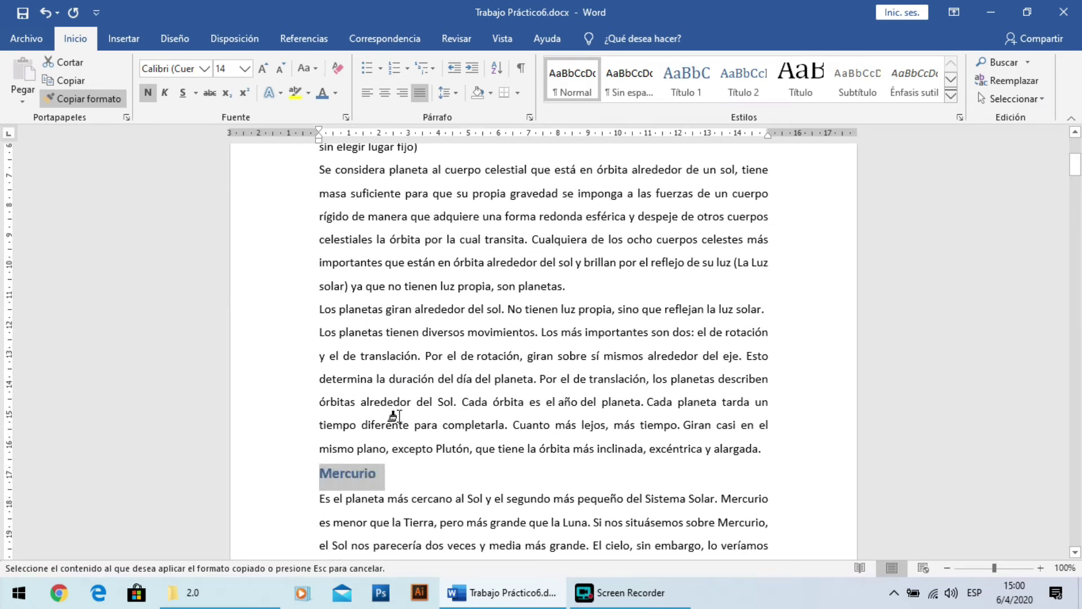
# Step: Apply the copied heading format to the "Venus" and "La Tierra" headings
pyautogui.scroll(-7, 429, 511)
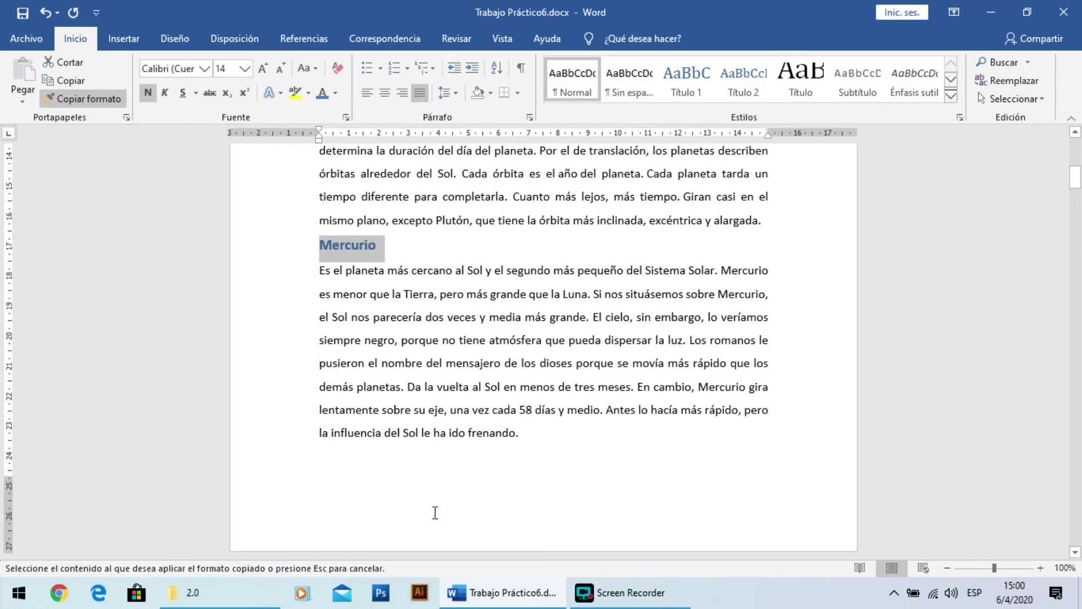
pyautogui.scroll(-3, 428, 511)
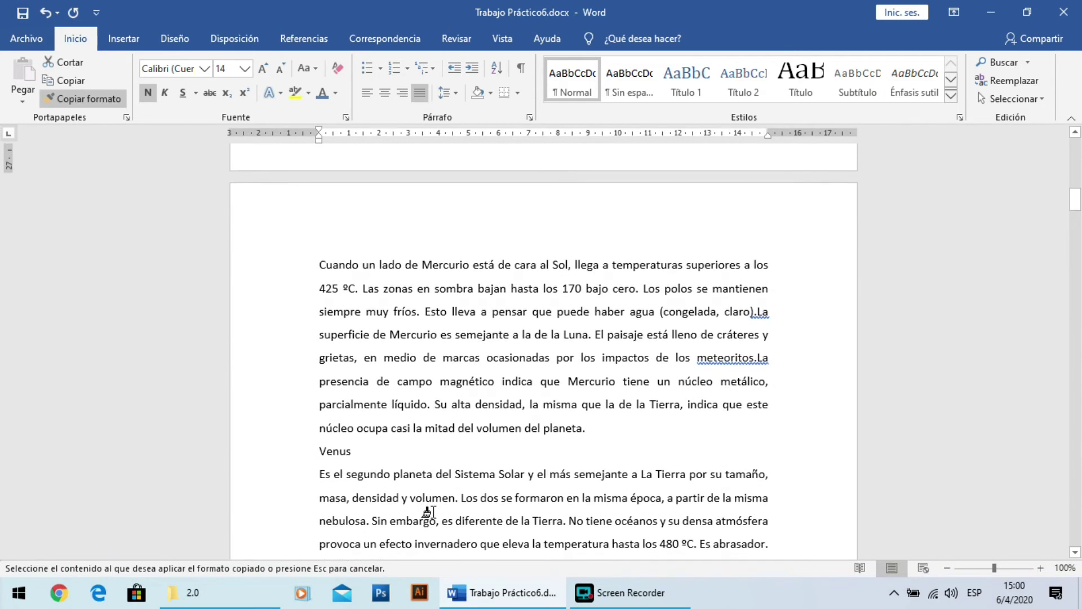
pyautogui.click(279, 454)
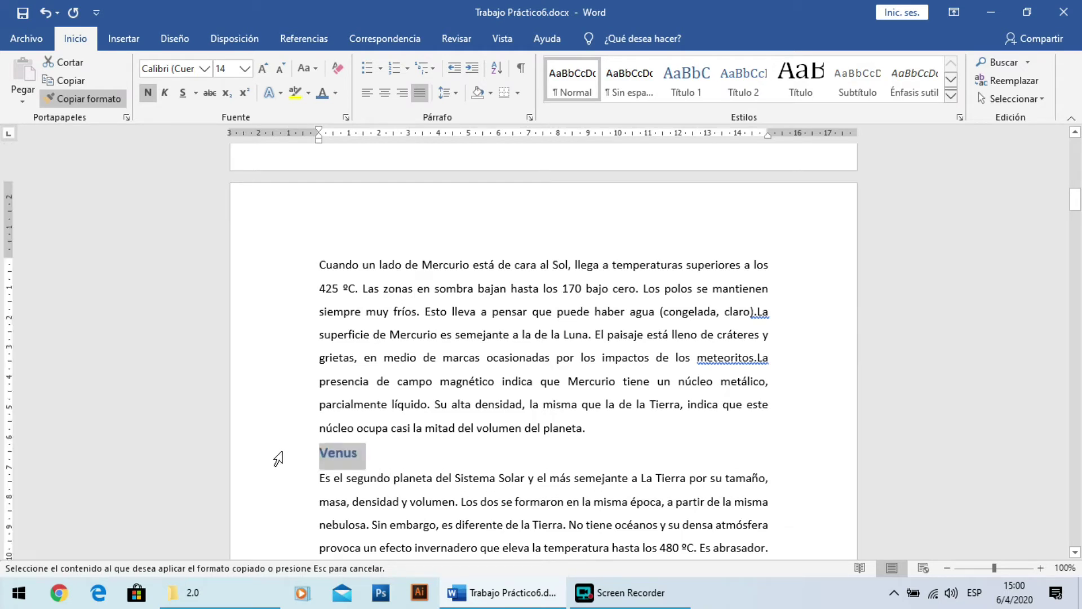
pyautogui.scroll(-7, 278, 458)
pyautogui.scroll(-2, 278, 456)
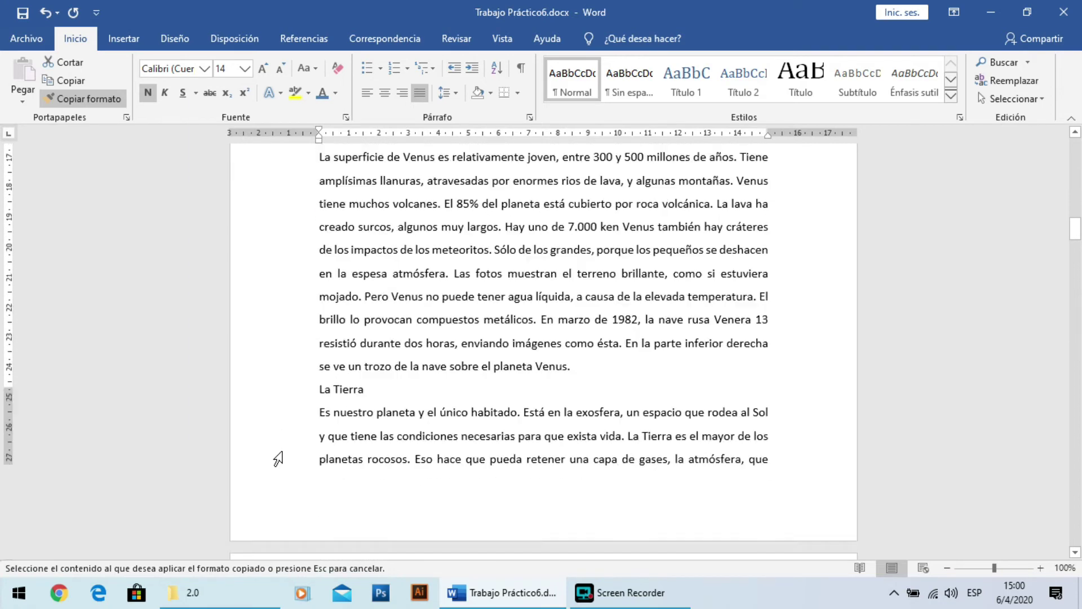
pyautogui.click(272, 317)
pyautogui.scroll(-11, 324, 446)
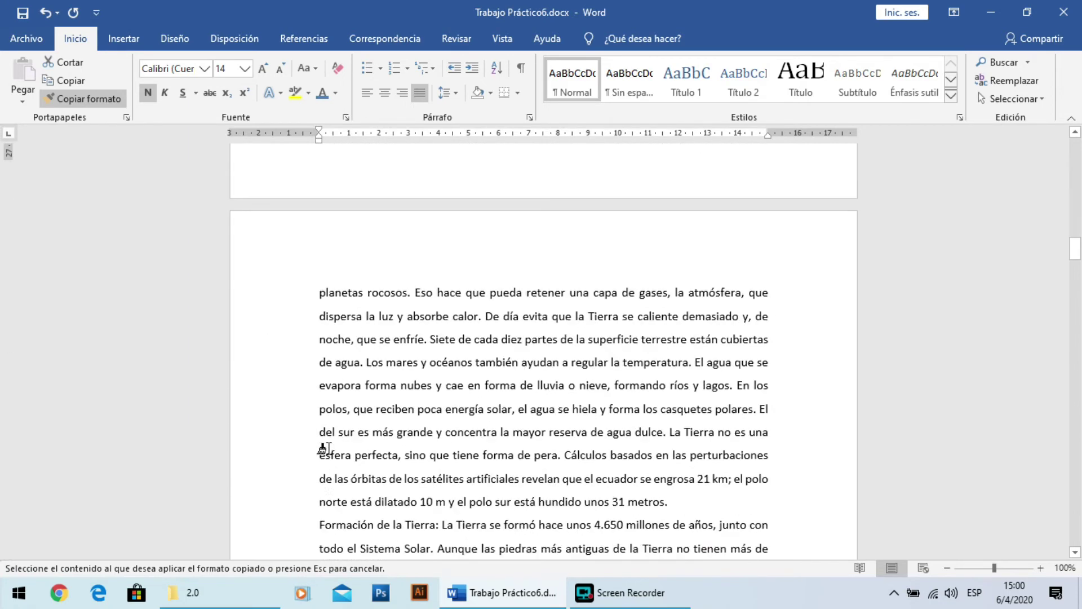
# Step: Apply the copied heading format to the "Marte" and "Júpiter" headings
pyautogui.scroll(-13, 324, 449)
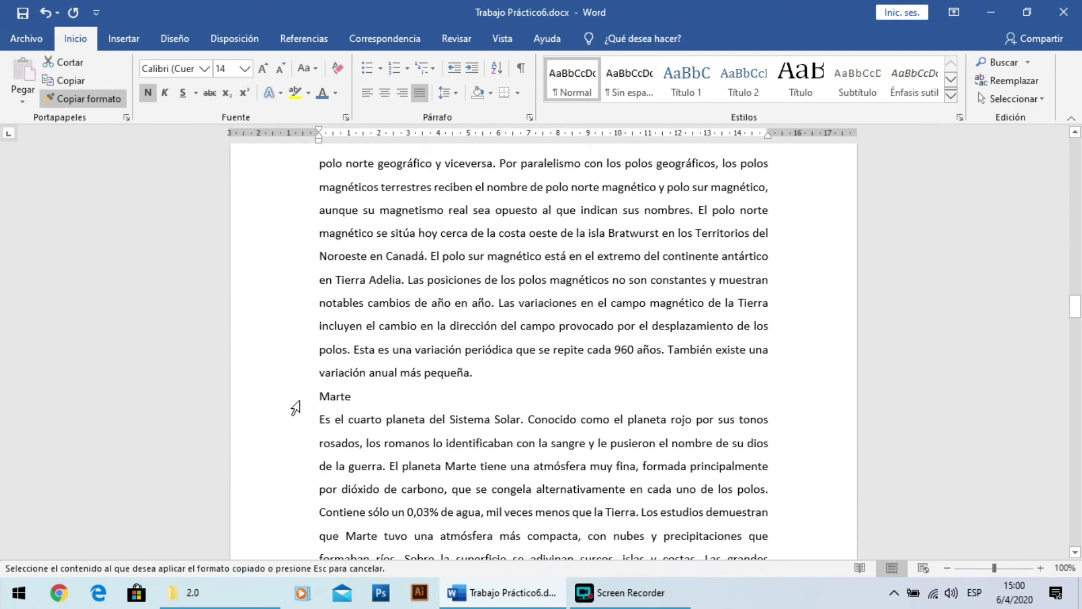
pyautogui.click(280, 397)
pyautogui.scroll(-5, 280, 400)
pyautogui.scroll(-12, 280, 400)
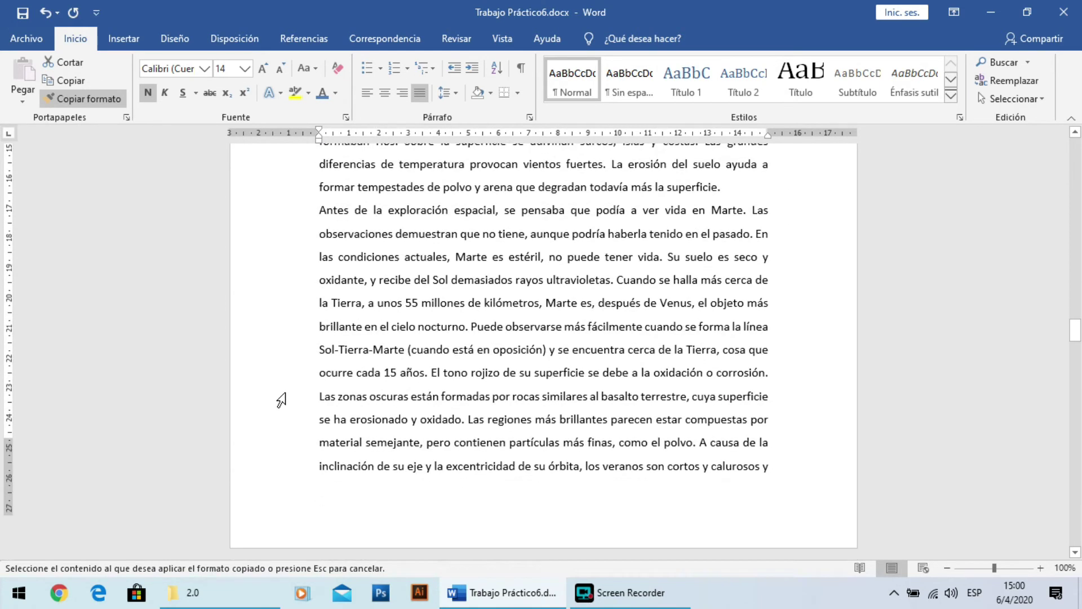
pyautogui.scroll(-2, 270, 366)
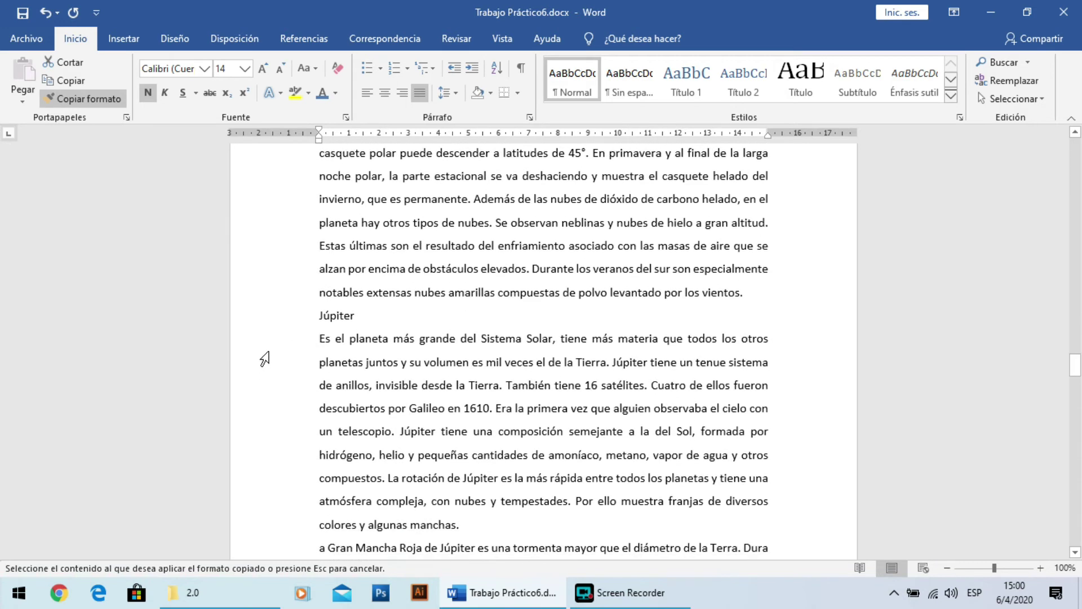
pyautogui.click(265, 316)
# Step: Apply the copied heading format to the "Saturno" and "Urano" headings
pyautogui.scroll(-5, 267, 318)
pyautogui.scroll(-3, 267, 318)
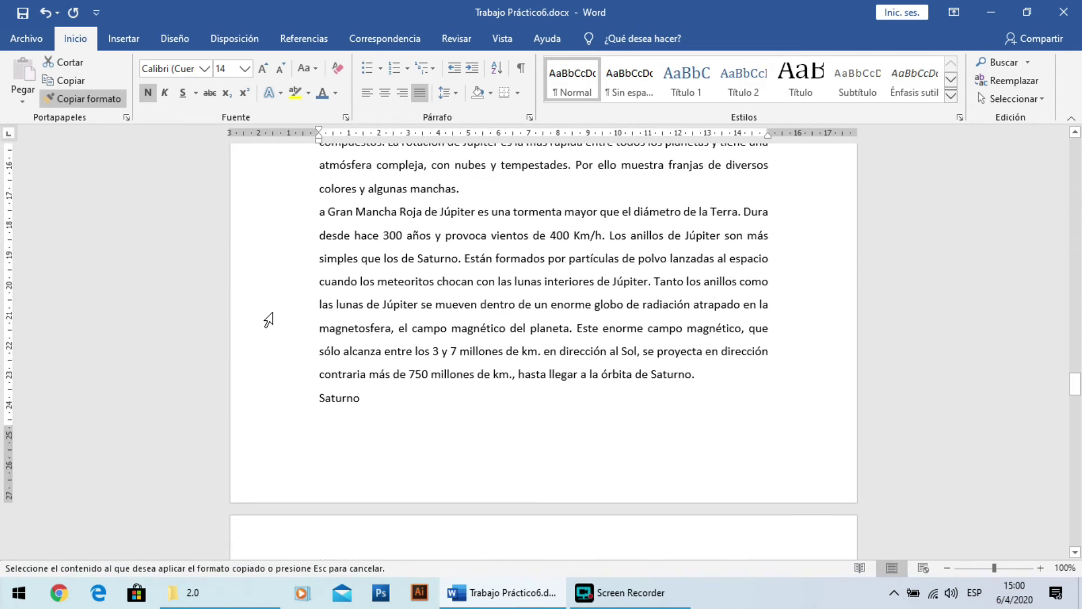
pyautogui.click(258, 284)
pyautogui.scroll(-20, 260, 435)
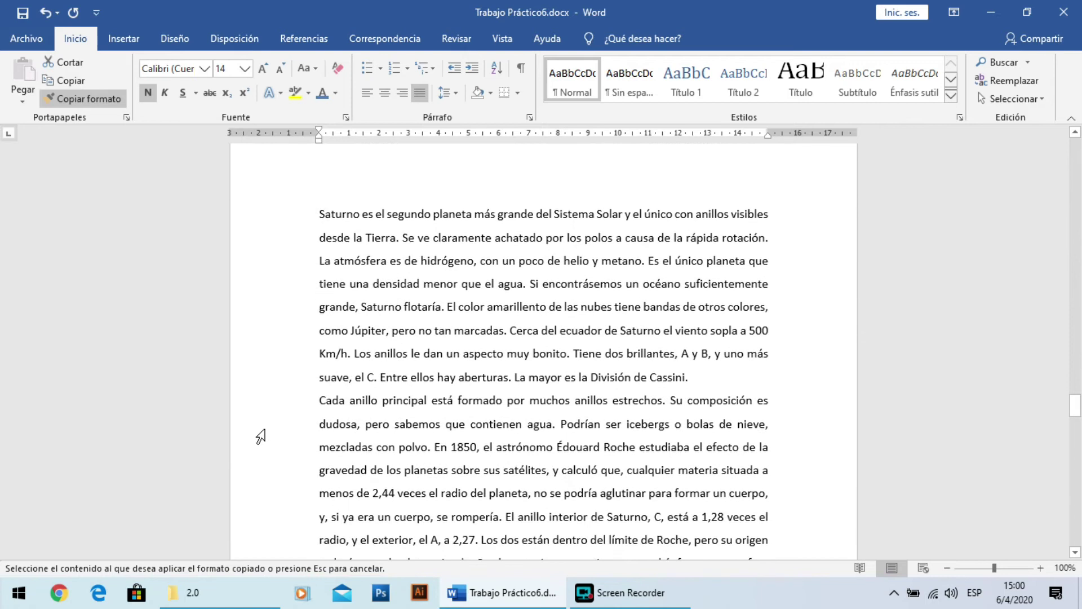
pyautogui.click(270, 211)
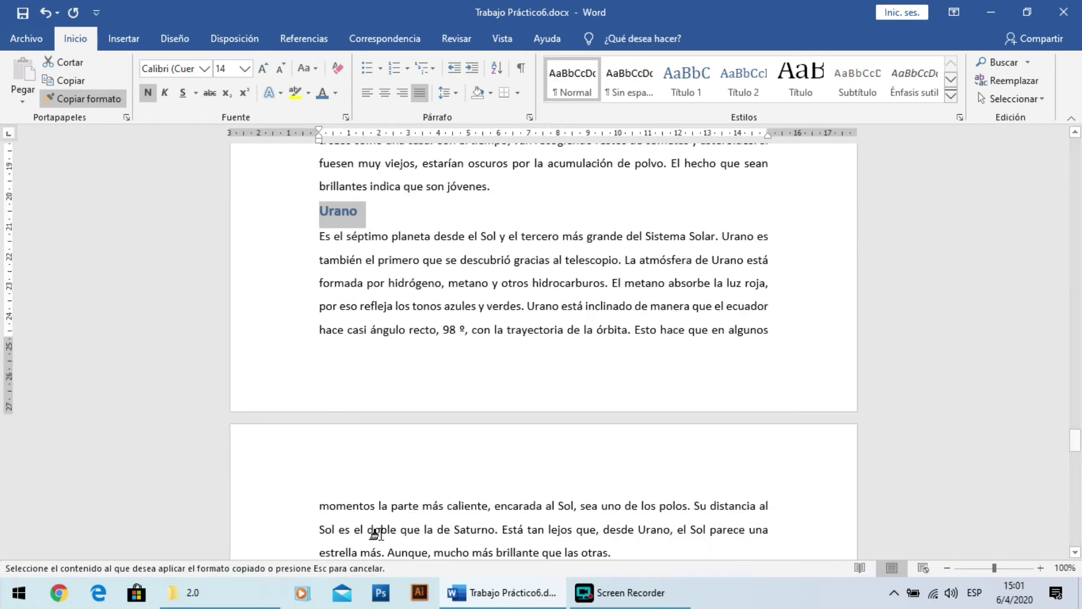
# Step: Try the copied heading format on two body text passages in the "La Tierra" section
pyautogui.scroll(-13, 406, 510)
pyautogui.scroll(-18, 411, 450)
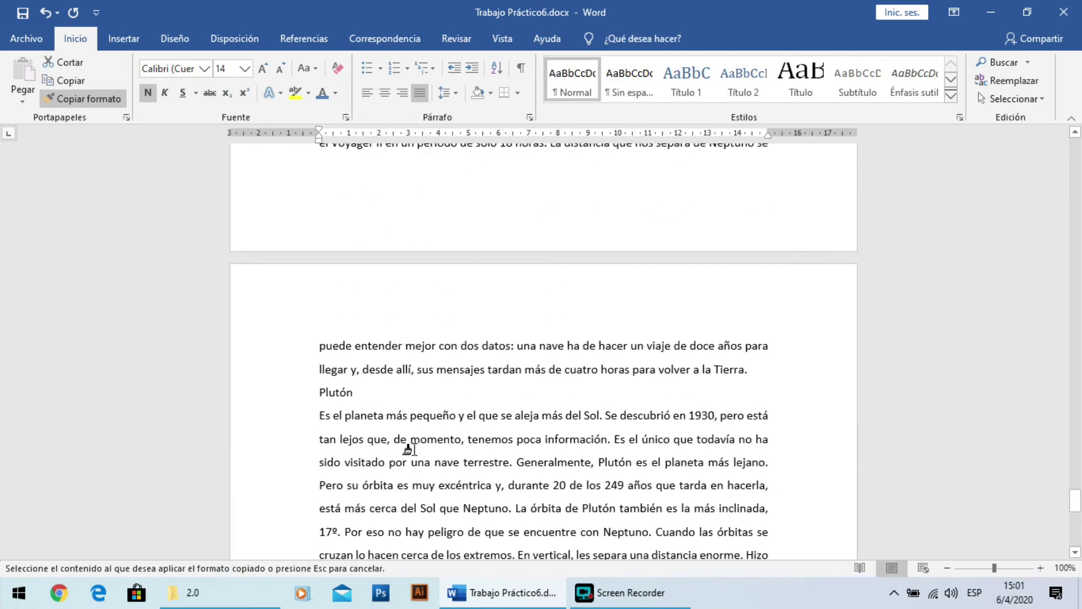
pyautogui.scroll(-1, 416, 449)
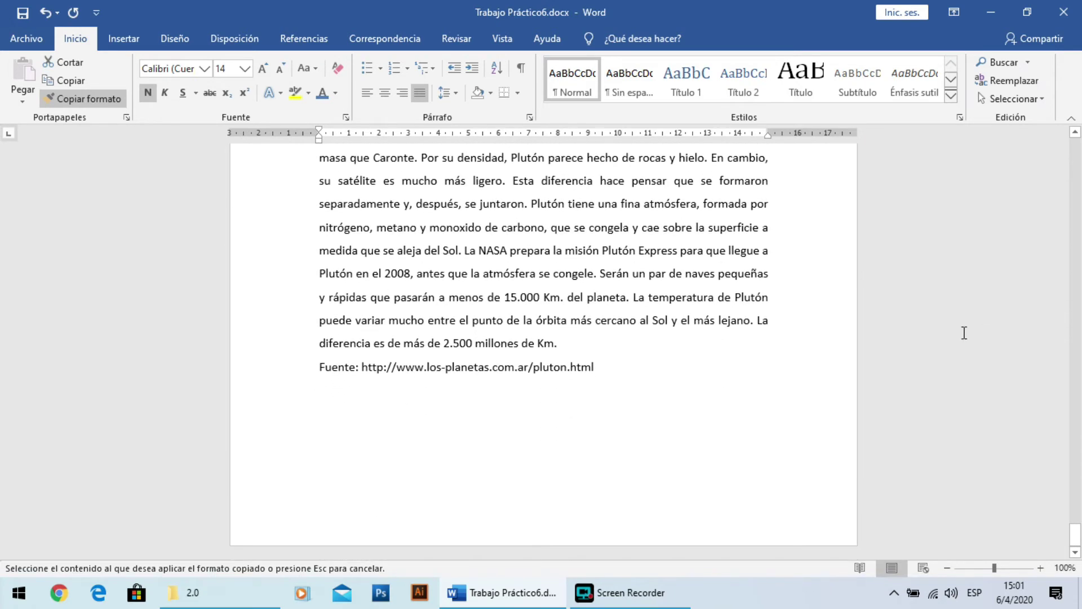
pyautogui.scroll(20, 519, 290)
pyautogui.scroll(20, 519, 293)
pyautogui.scroll(20, 527, 296)
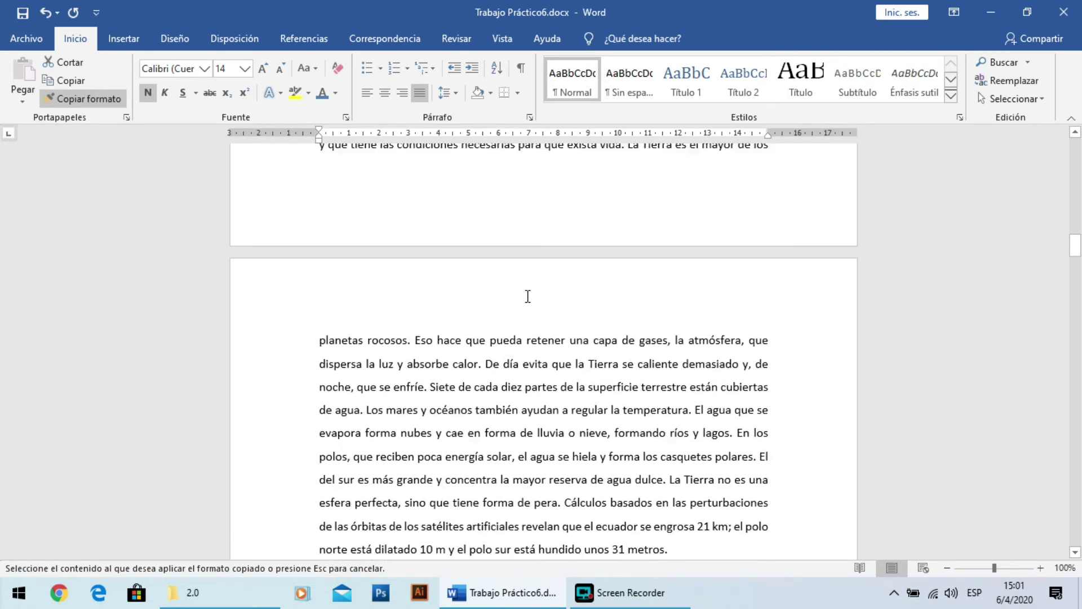
pyautogui.scroll(1, 527, 296)
pyautogui.moveTo(478, 420); pyautogui.dragTo(527, 475)
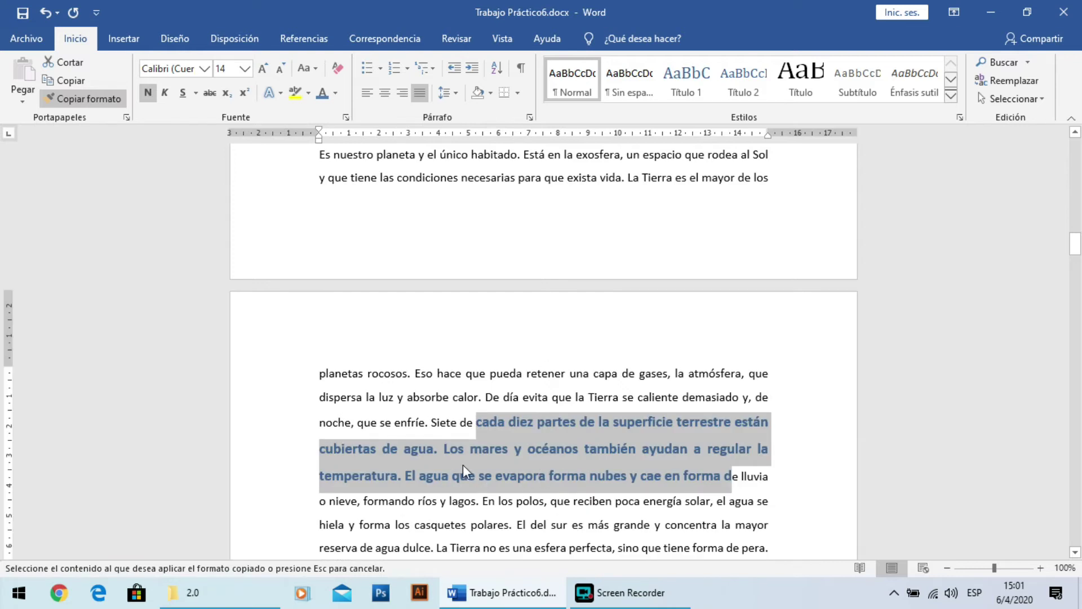
pyautogui.moveTo(424, 171); pyautogui.dragTo(383, 179)
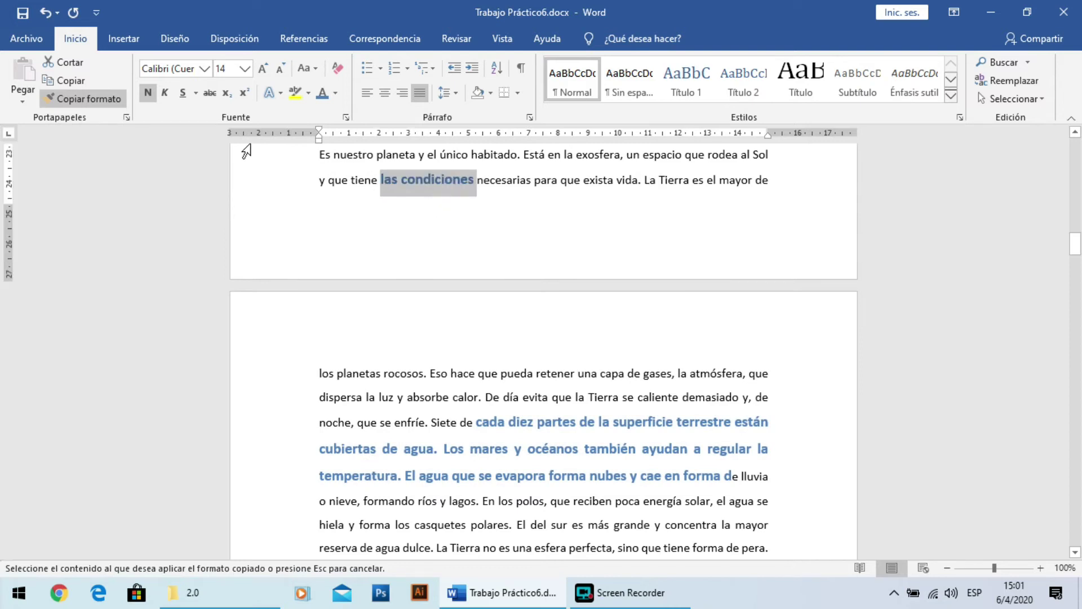
# Step: Turn off repeated format copying and undo the heading format on both "La Tierra" body text passages
pyautogui.click(85, 101)
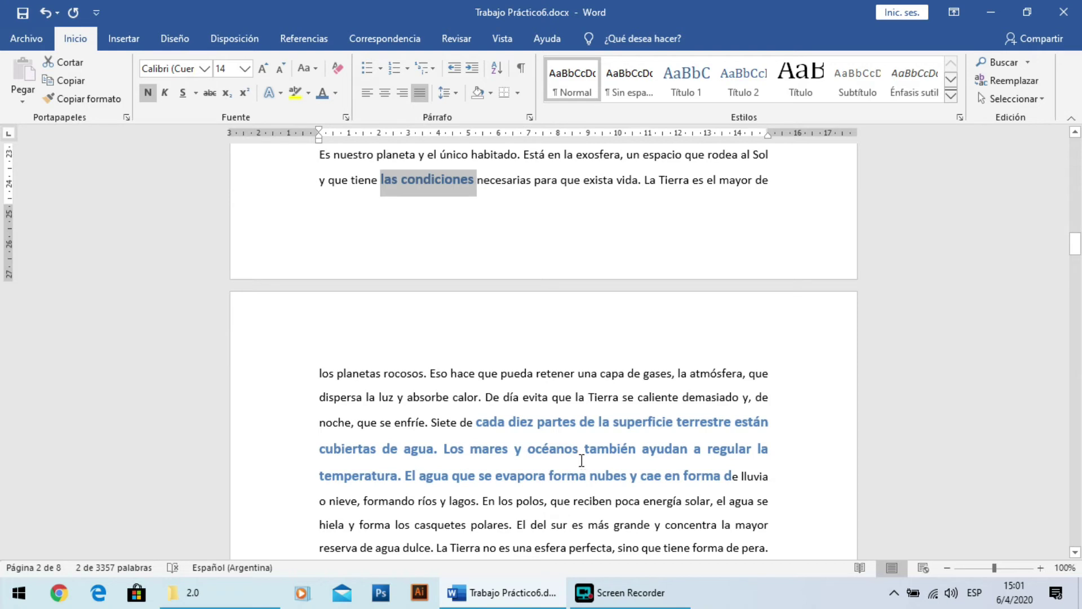
pyautogui.click(47, 15)
pyautogui.click(46, 15)
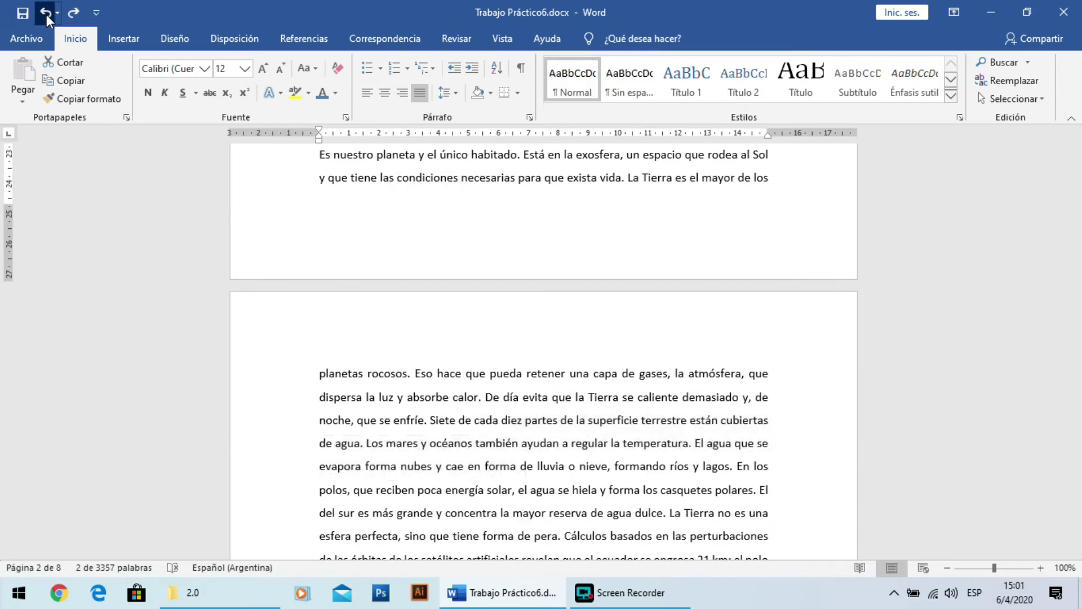
# Step: Review the heading and body text formatting from the document's title through the planet sections
pyautogui.click(614, 467)
pyautogui.scroll(20, 614, 468)
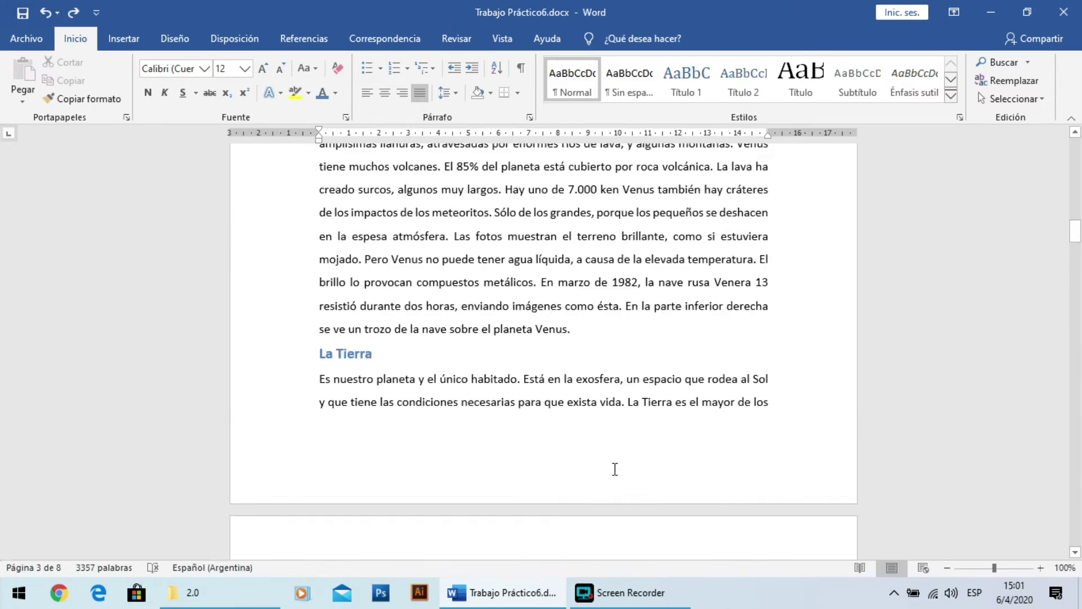
pyautogui.scroll(3, 615, 468)
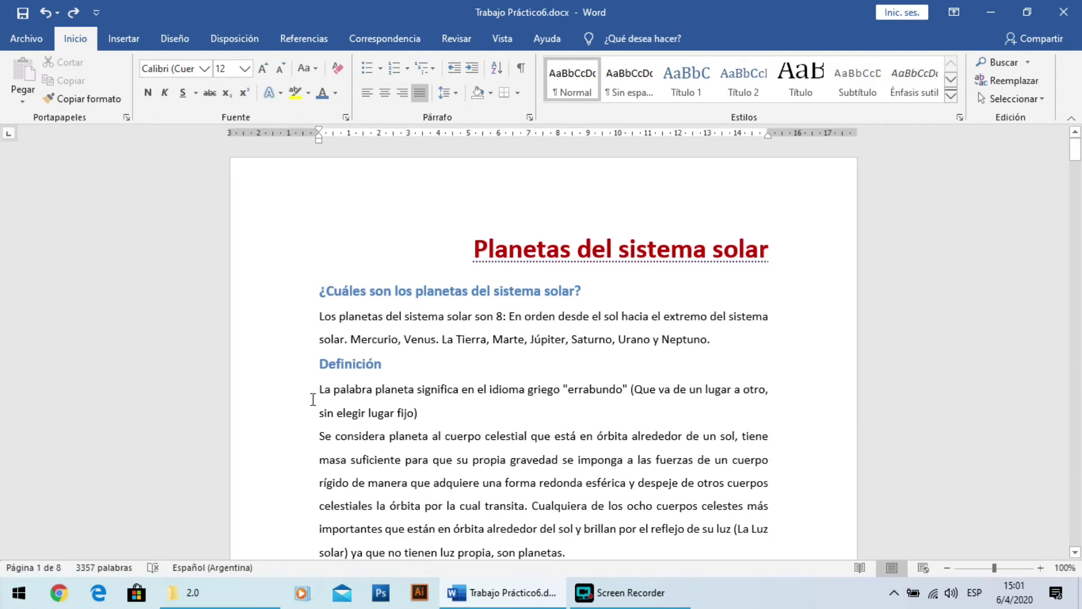
pyautogui.scroll(-15, 545, 395)
pyautogui.scroll(-20, 567, 353)
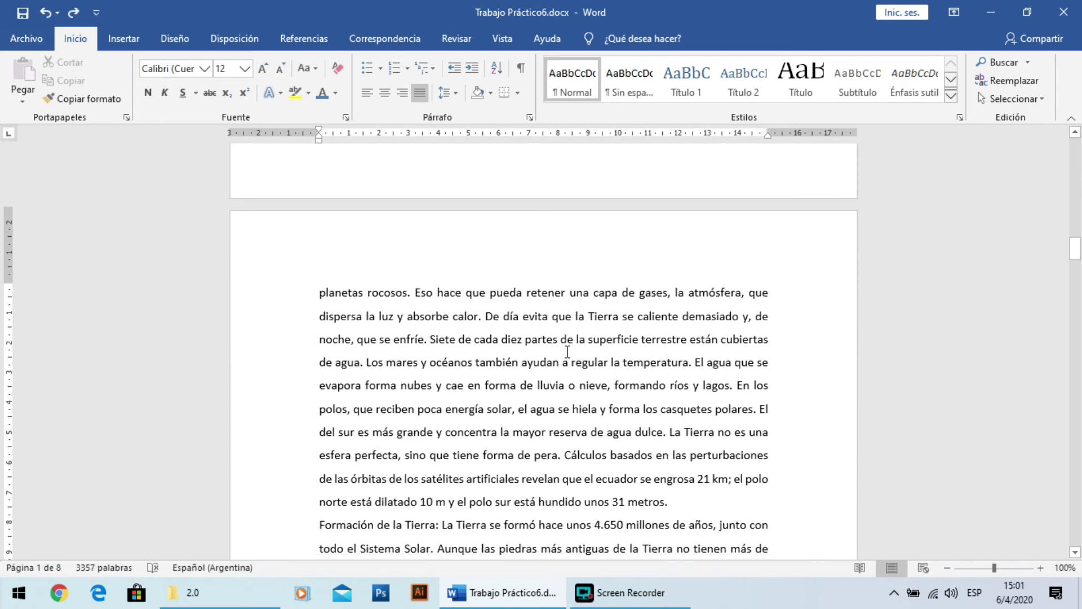
pyautogui.scroll(-20, 567, 352)
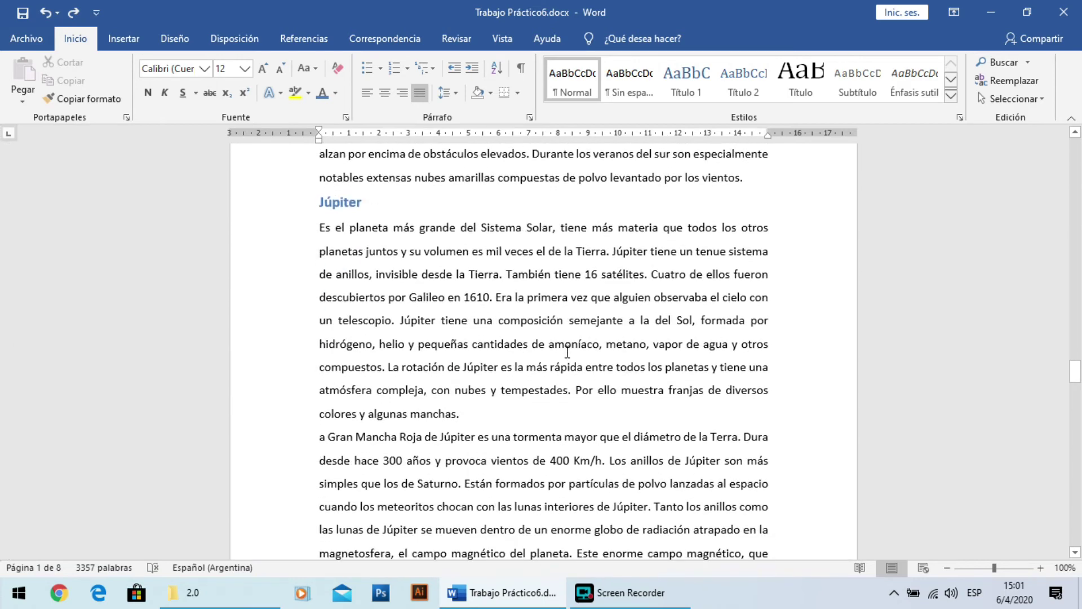
# Step: Open the paragraph settings for the "Se considera planeta" paragraph under "Definición" and examine its alignment and line spacing options
pyautogui.moveTo(1075, 394); pyautogui.dragTo(735, 137)
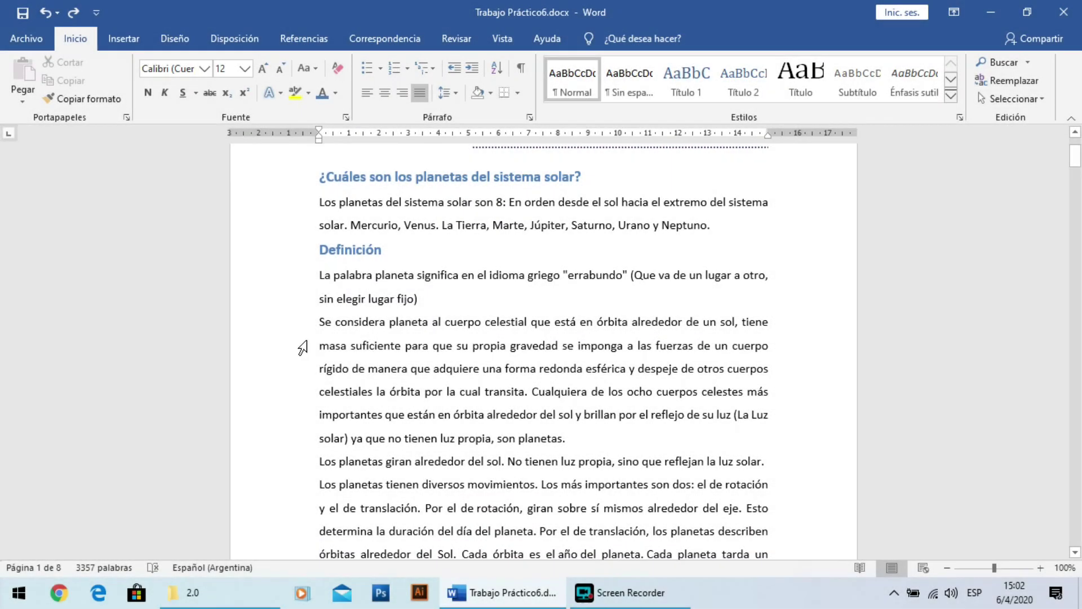
pyautogui.doubleClick(300, 341)
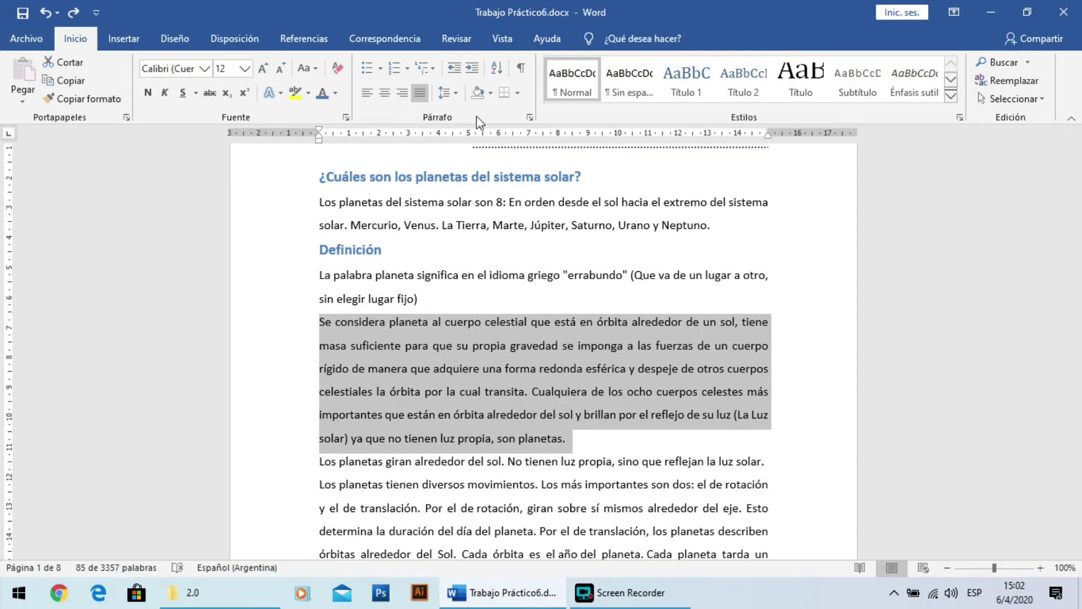
pyautogui.click(529, 118)
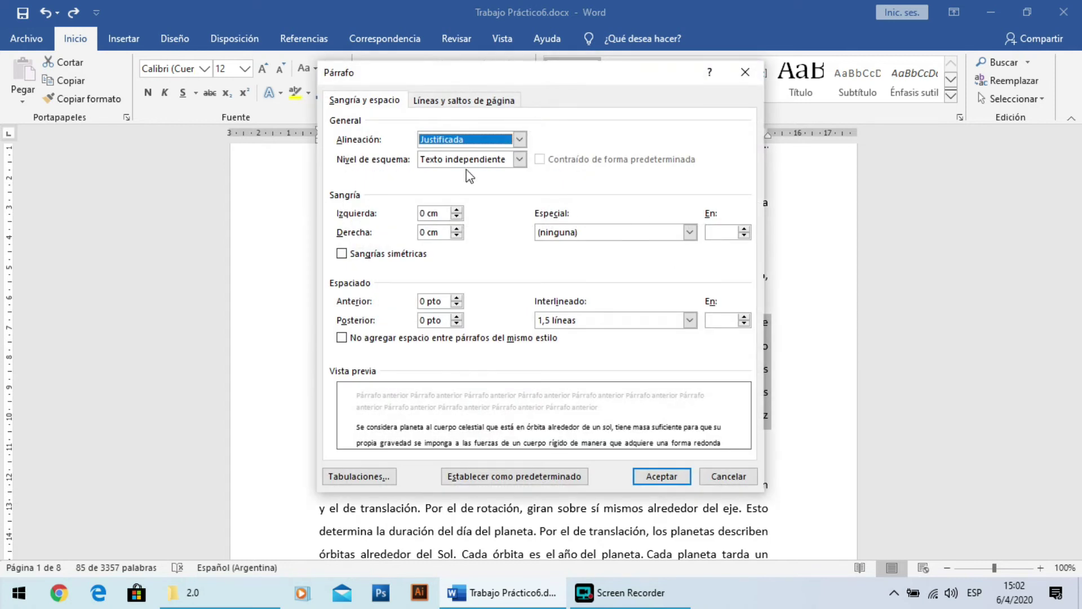
pyautogui.click(468, 140)
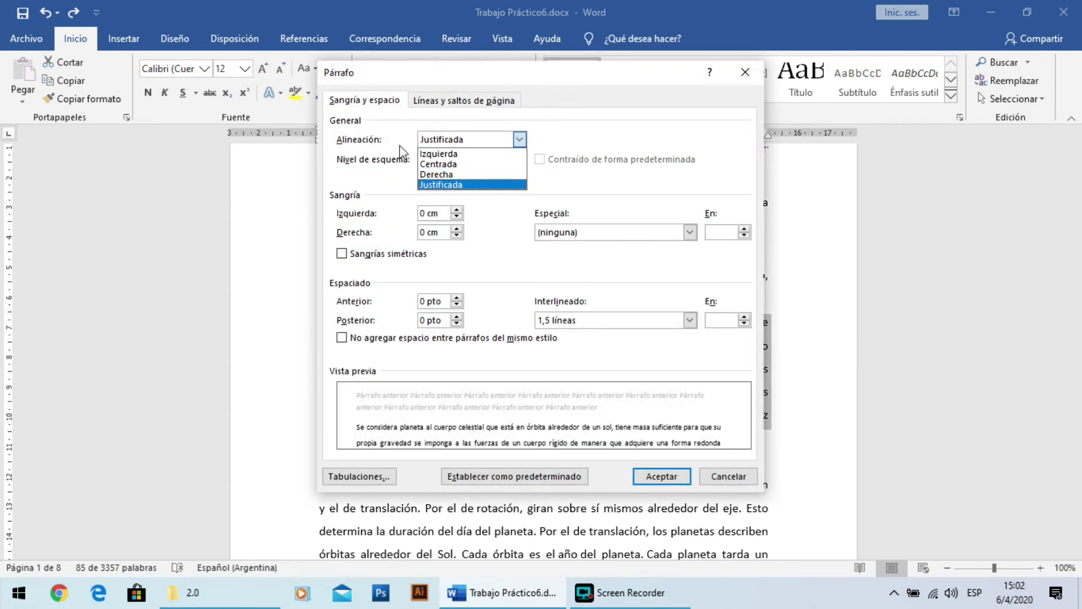
pyautogui.click(552, 71)
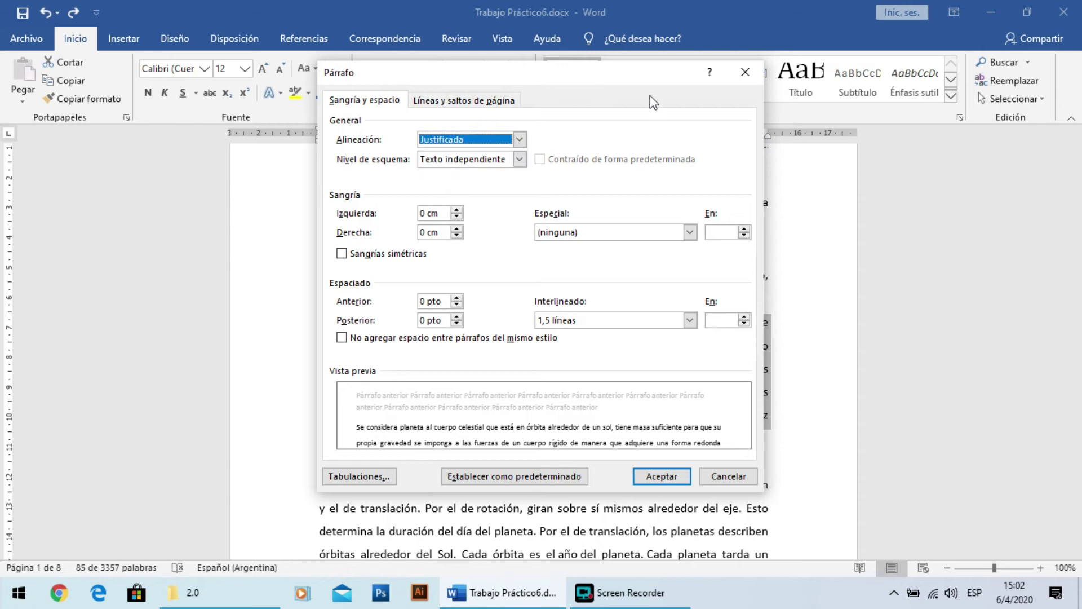
pyautogui.moveTo(576, 73); pyautogui.dragTo(628, 142)
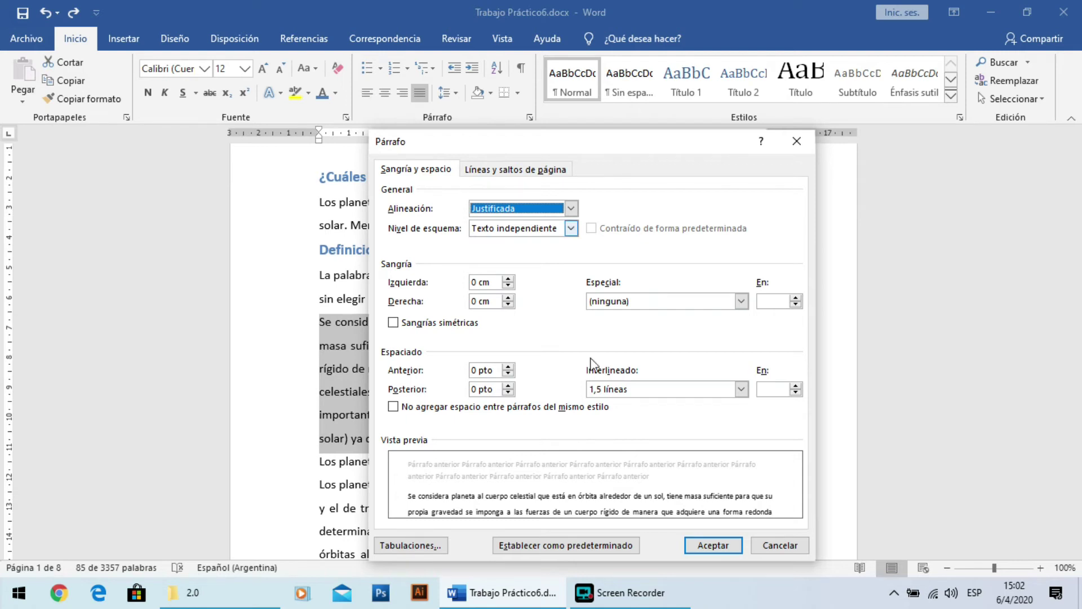
pyautogui.click(661, 389)
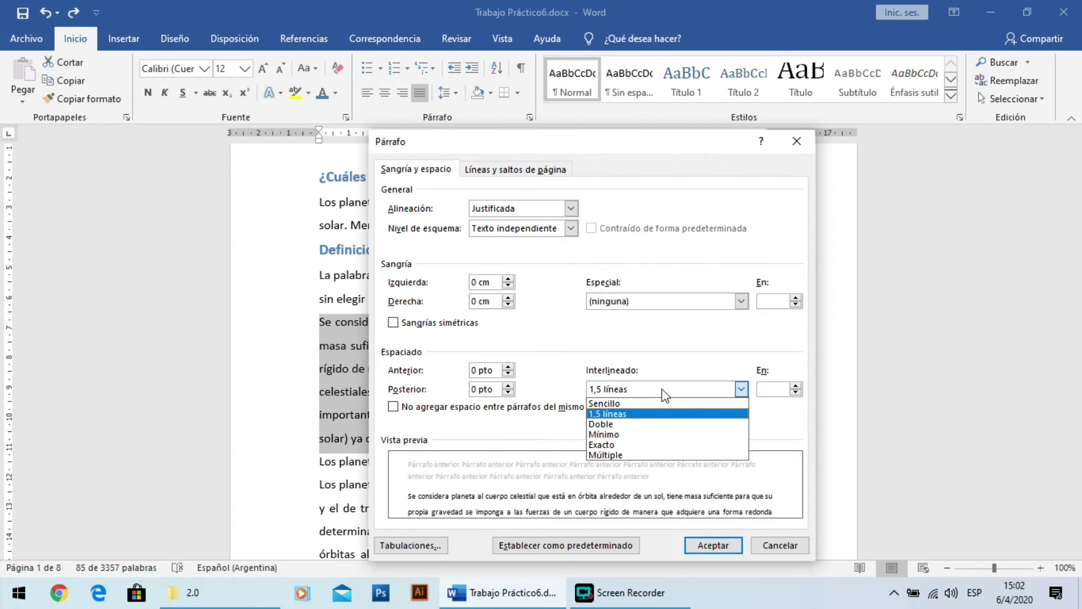
pyautogui.click(661, 389)
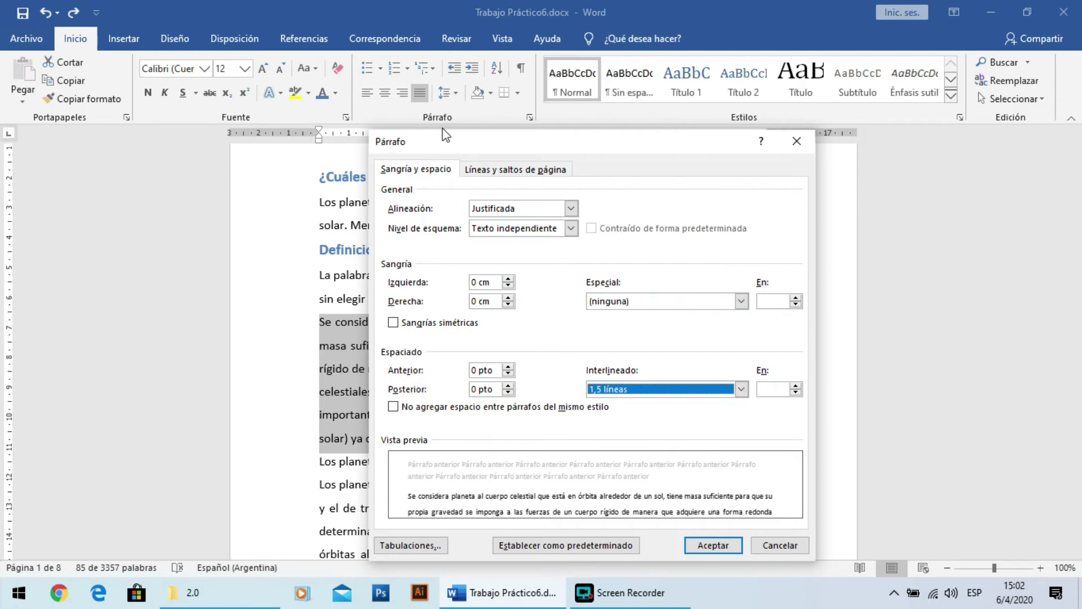
pyautogui.click(636, 389)
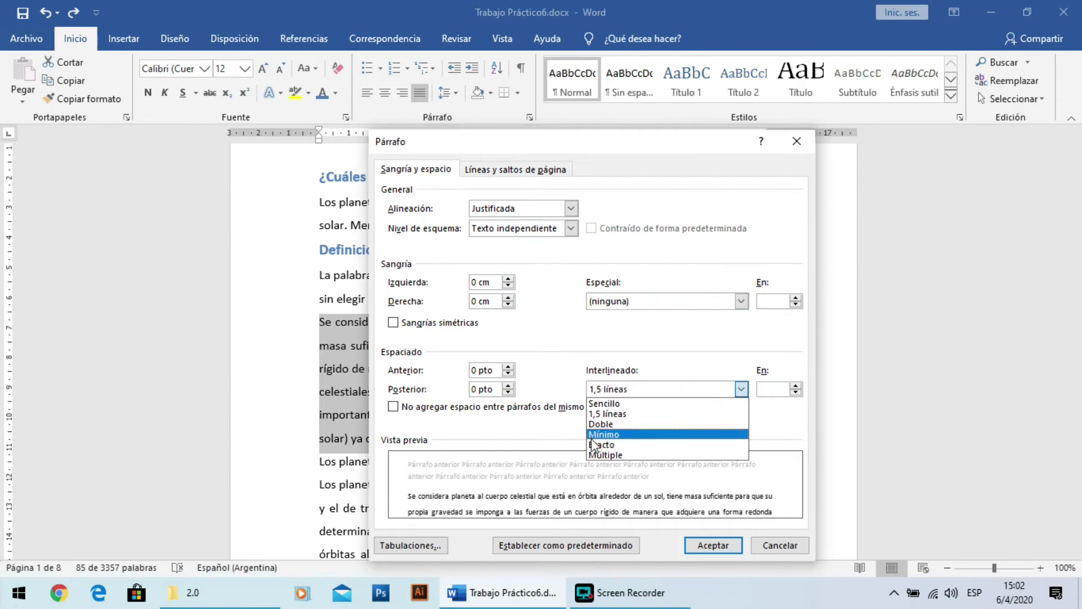
pyautogui.click(565, 337)
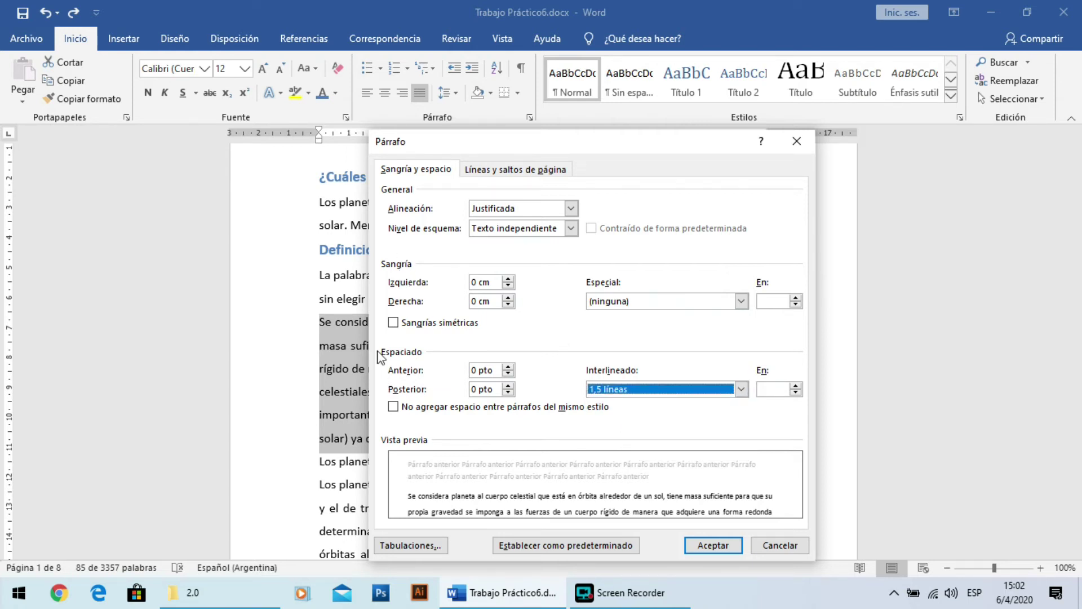
# Step: Set the left indent of the "Se considera planeta" paragraph to 2 cm
pyautogui.moveTo(444, 145); pyautogui.dragTo(550, 150)
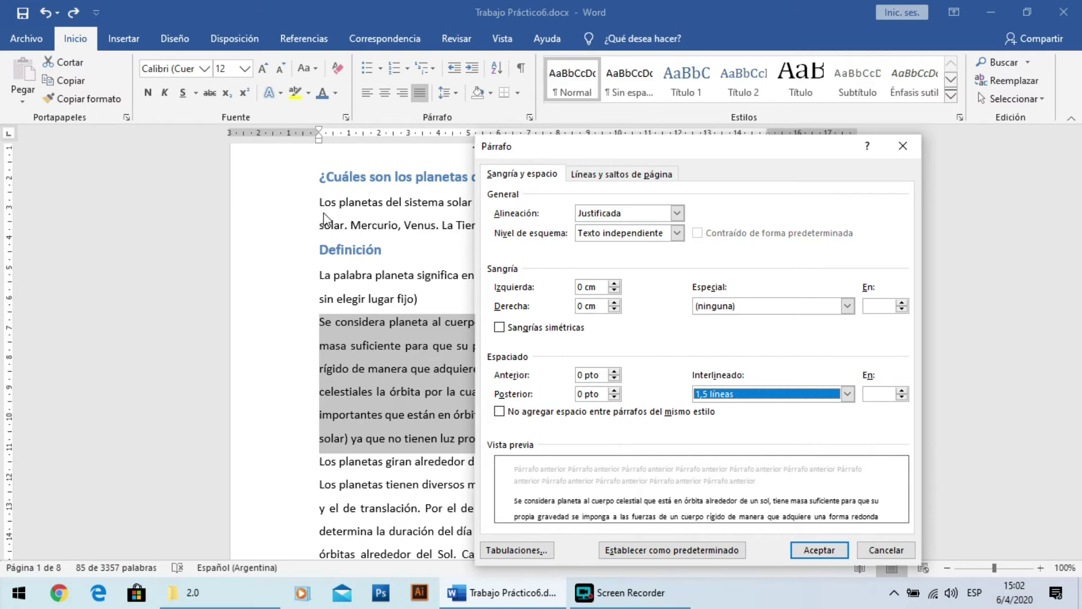
pyautogui.moveTo(600, 150); pyautogui.dragTo(456, 366)
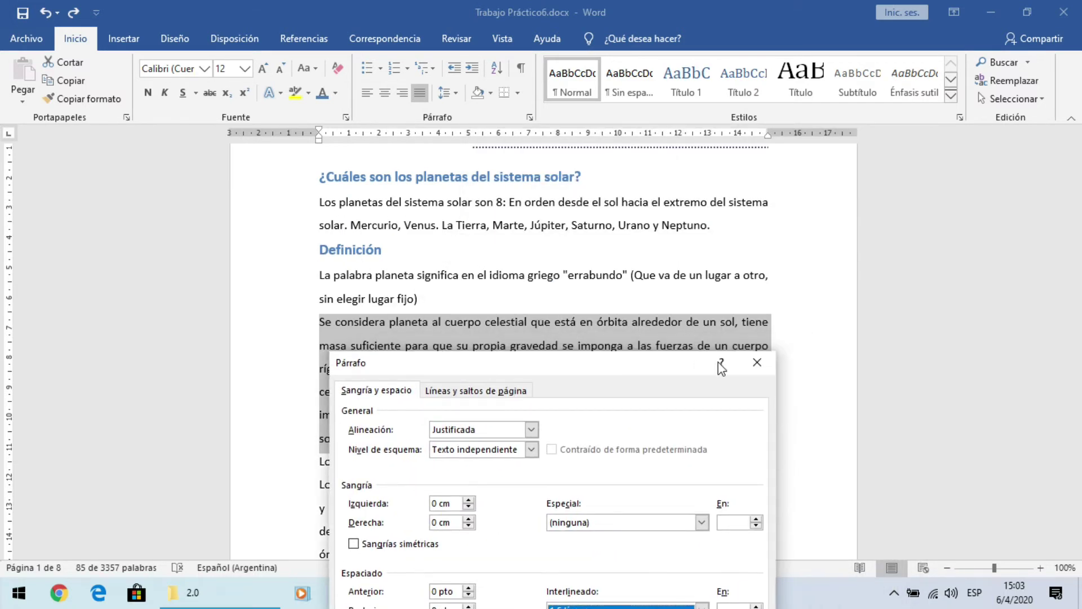
pyautogui.moveTo(617, 367); pyautogui.dragTo(716, 179)
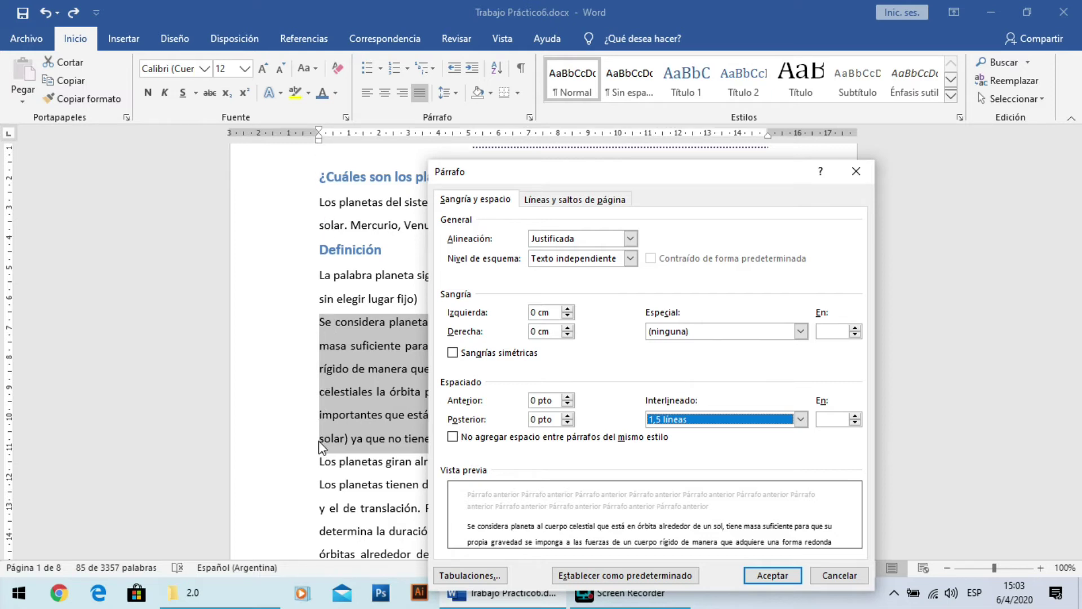
pyautogui.click(568, 309)
pyautogui.click(567, 309)
pyautogui.click(567, 309)
pyautogui.click(567, 310)
pyautogui.click(567, 309)
pyautogui.click(567, 309)
pyautogui.click(567, 310)
pyautogui.click(567, 309)
pyautogui.click(567, 309)
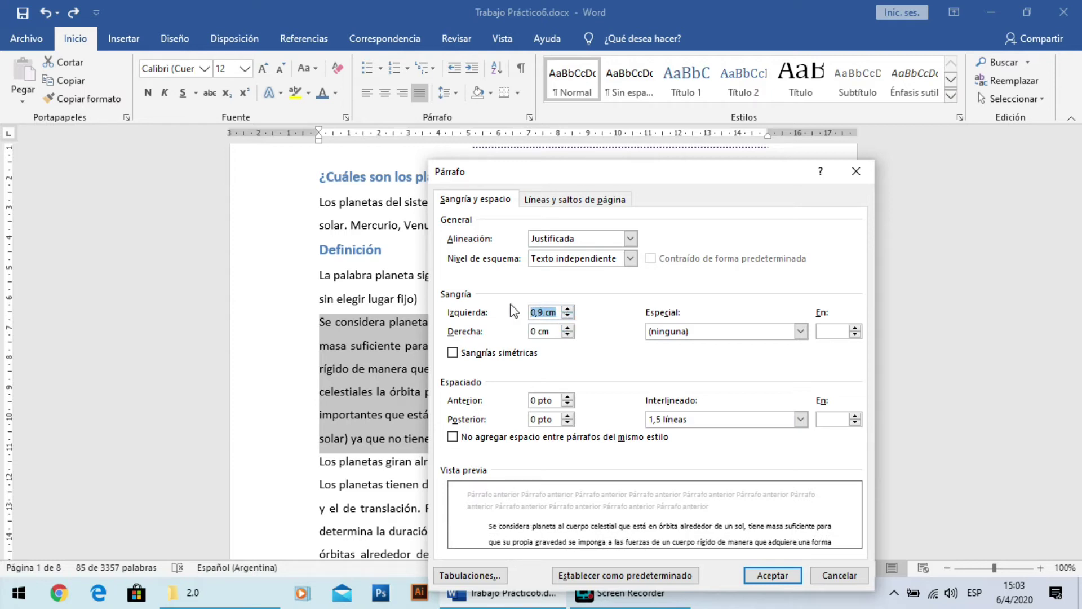
pyautogui.write('2')
pyautogui.click(775, 574)
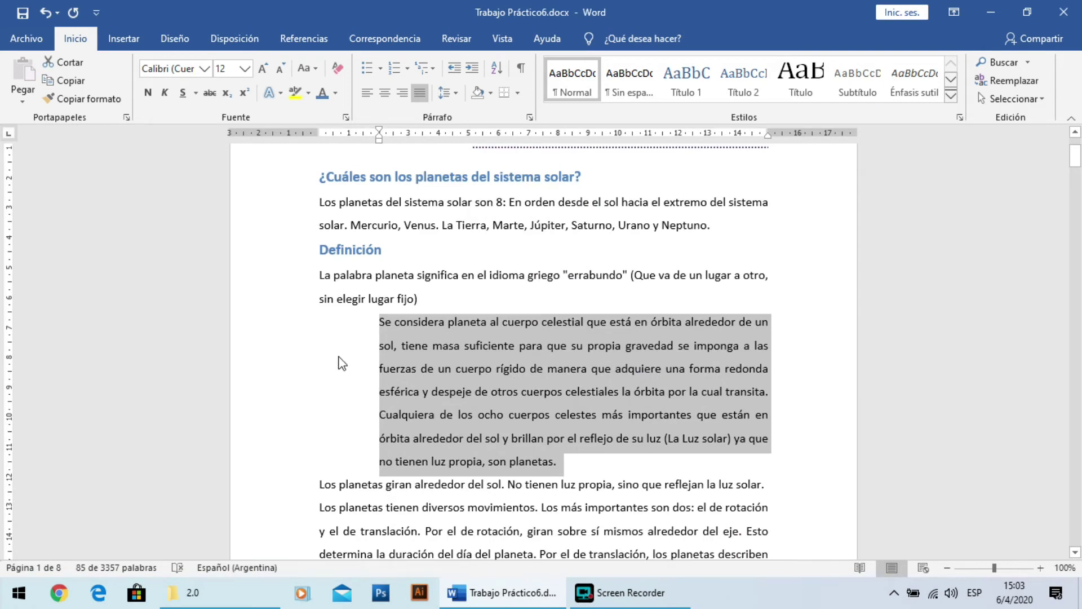
# Step: Set the right indent of the "Se considera planeta" paragraph to 1 cm
pyautogui.click(529, 117)
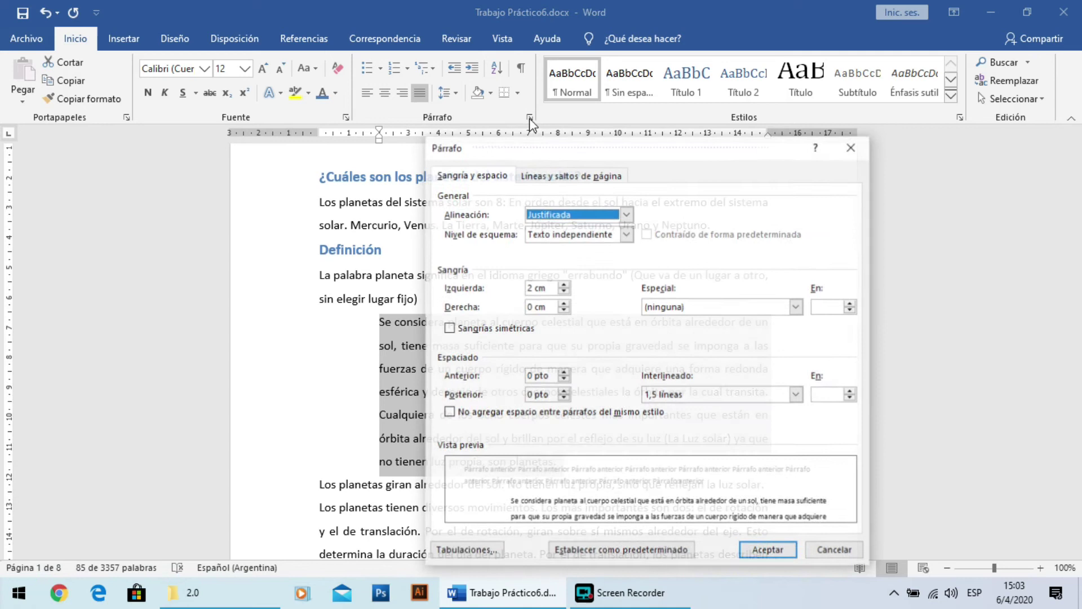
pyautogui.click(563, 303)
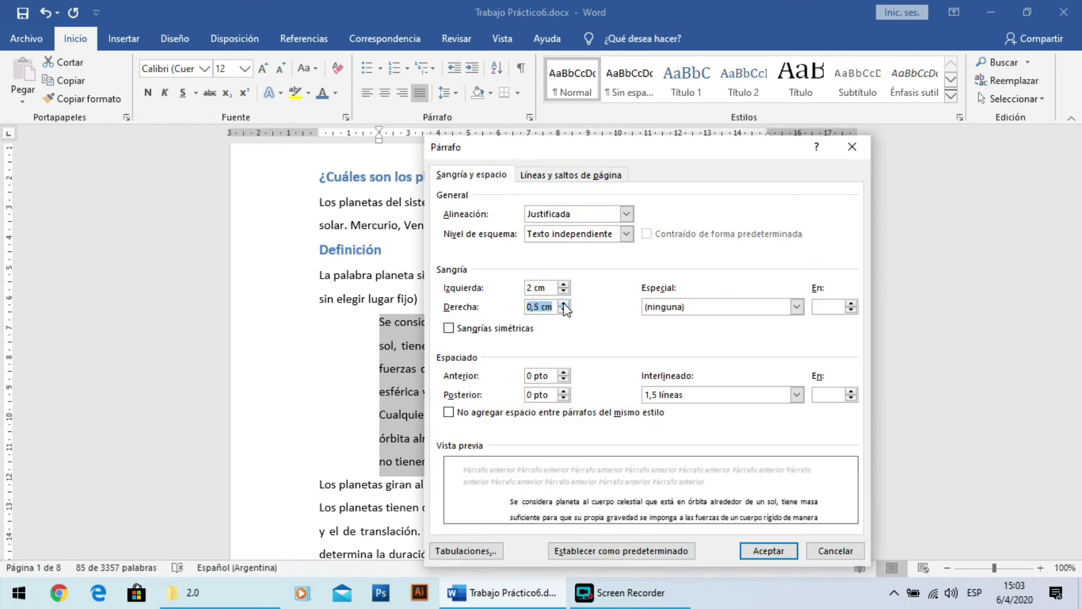
pyautogui.click(563, 303)
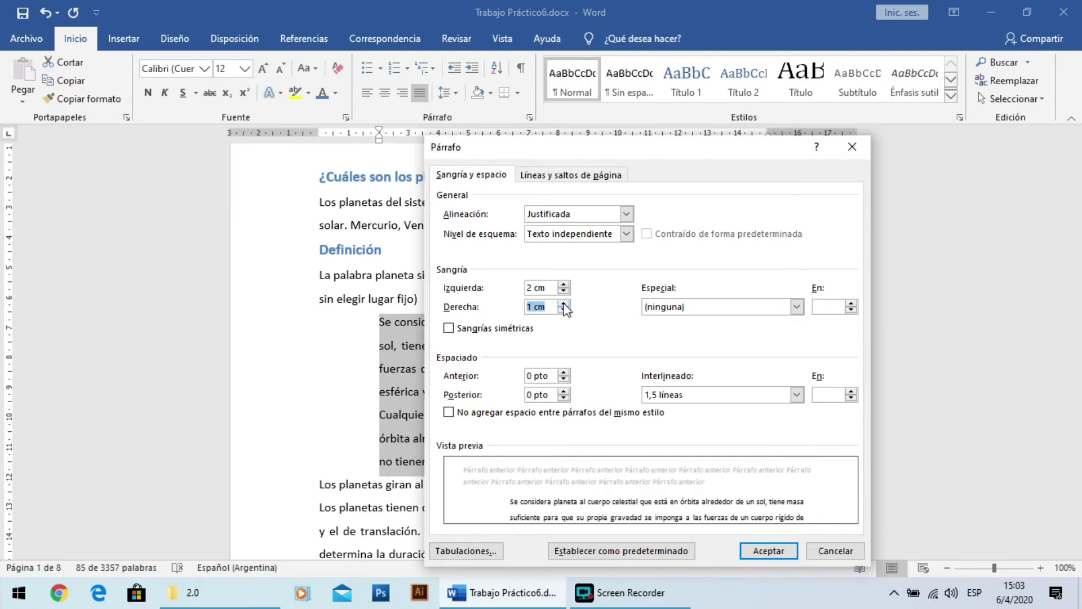
pyautogui.click(753, 552)
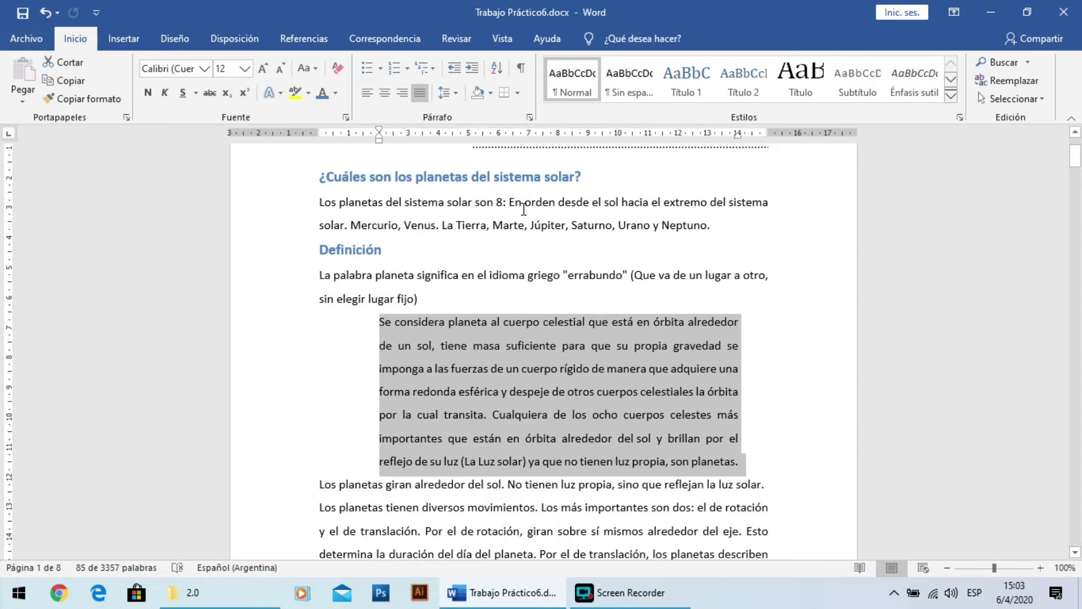
# Step: Hide the document ruler and display it again
pyautogui.click(503, 39)
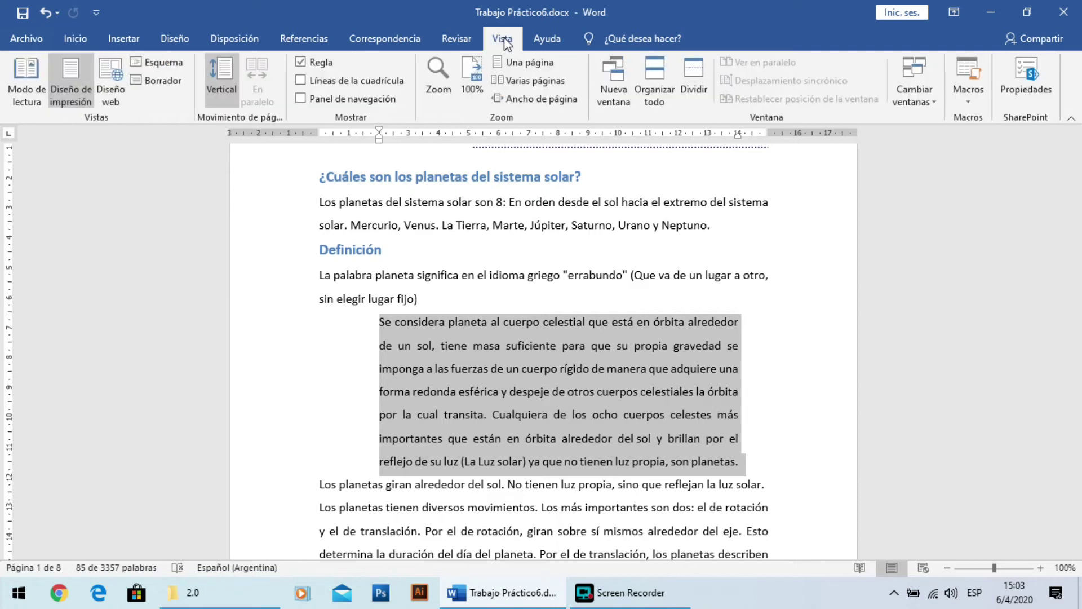
pyautogui.click(300, 63)
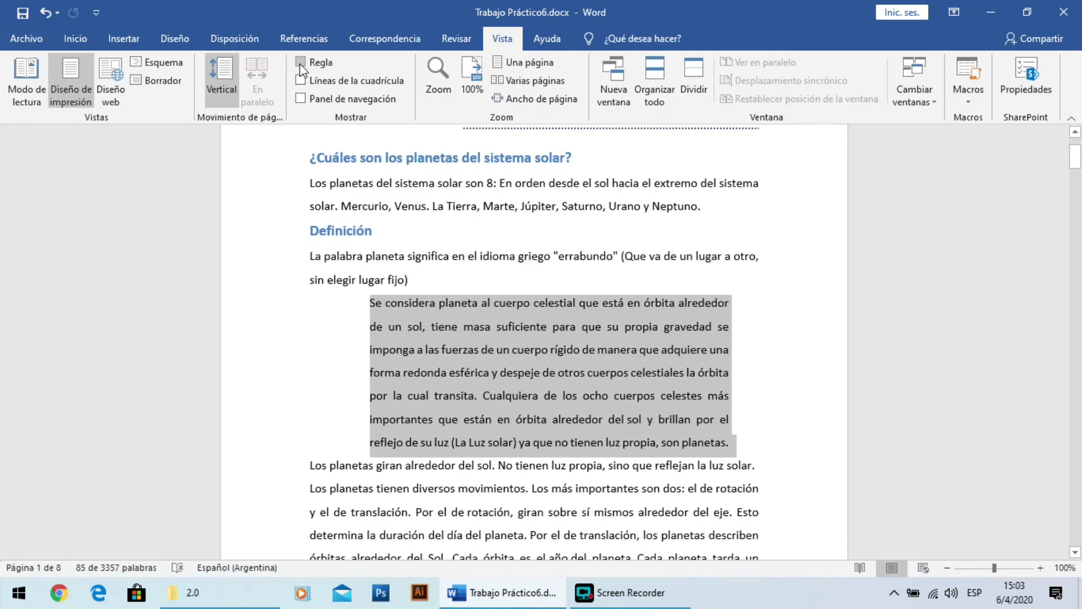
pyautogui.click(301, 66)
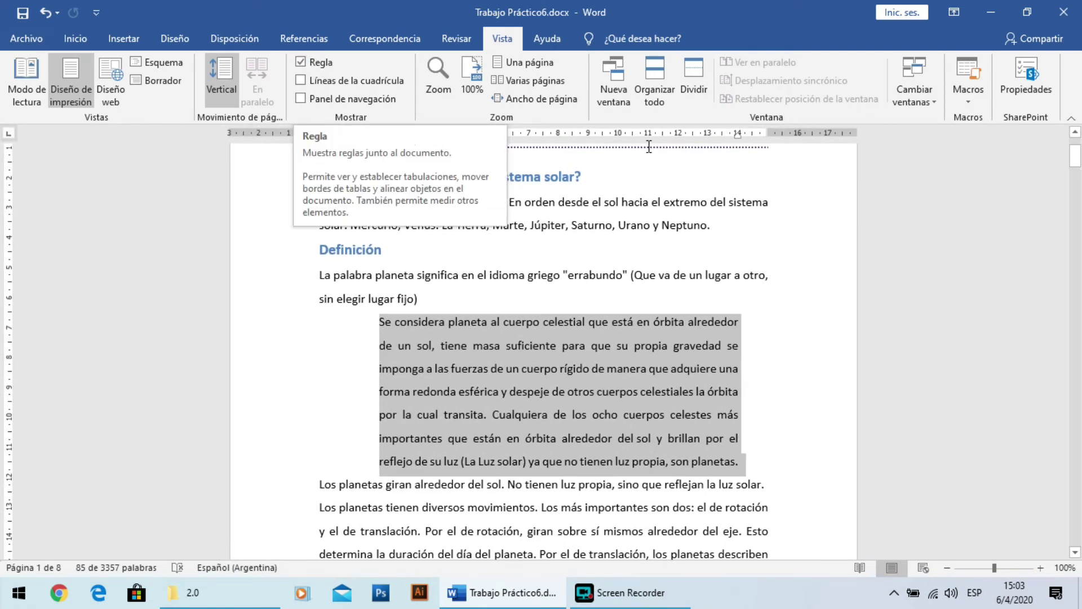
pyautogui.click(73, 38)
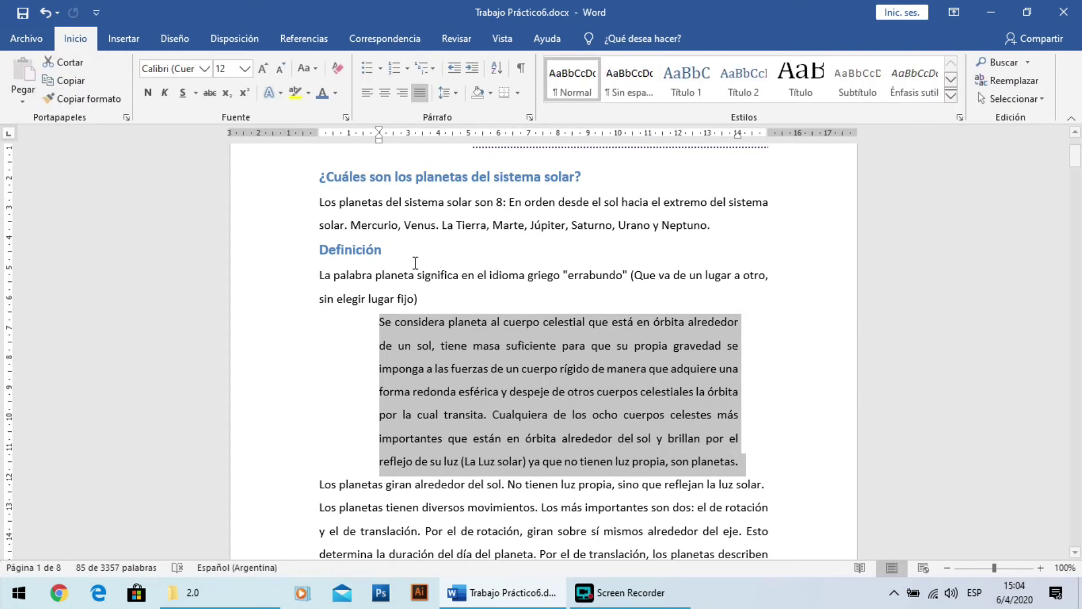
# Step: Reset the left and right indents of the "Se considera planeta" paragraph to 0 cm
pyautogui.click(529, 118)
pyautogui.moveTo(552, 288); pyautogui.dragTo(483, 288)
pyautogui.write('0')
pyautogui.moveTo(554, 305); pyautogui.dragTo(494, 313)
pyautogui.write('0')
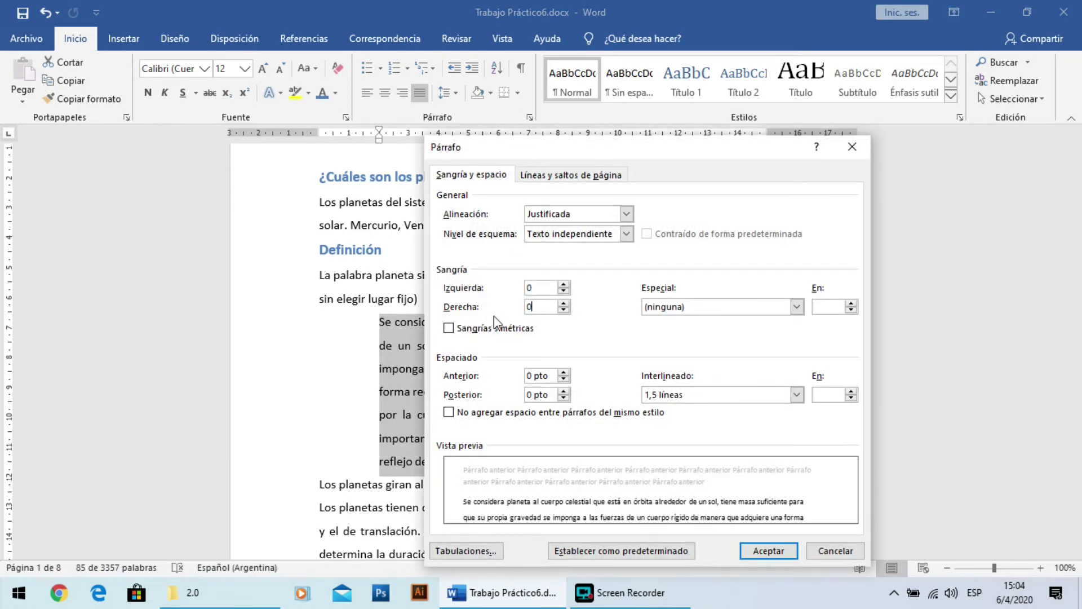
pyautogui.click(768, 550)
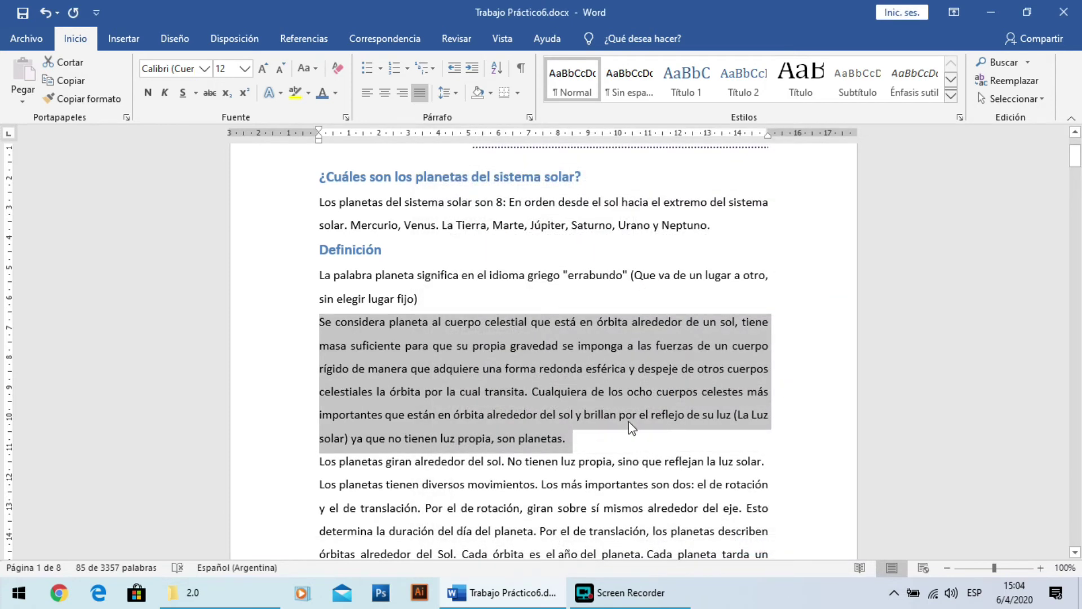
# Step: Apply a special first-line indent (Primera línea) of 2 cm to the "Se considera planeta" paragraph
pyautogui.click(530, 116)
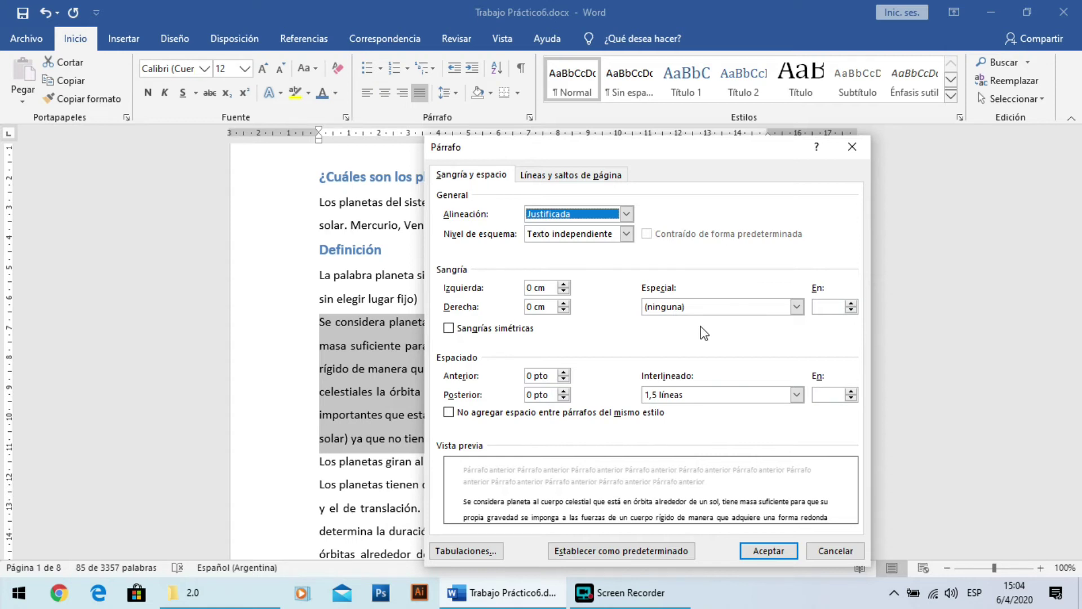
pyautogui.click(707, 307)
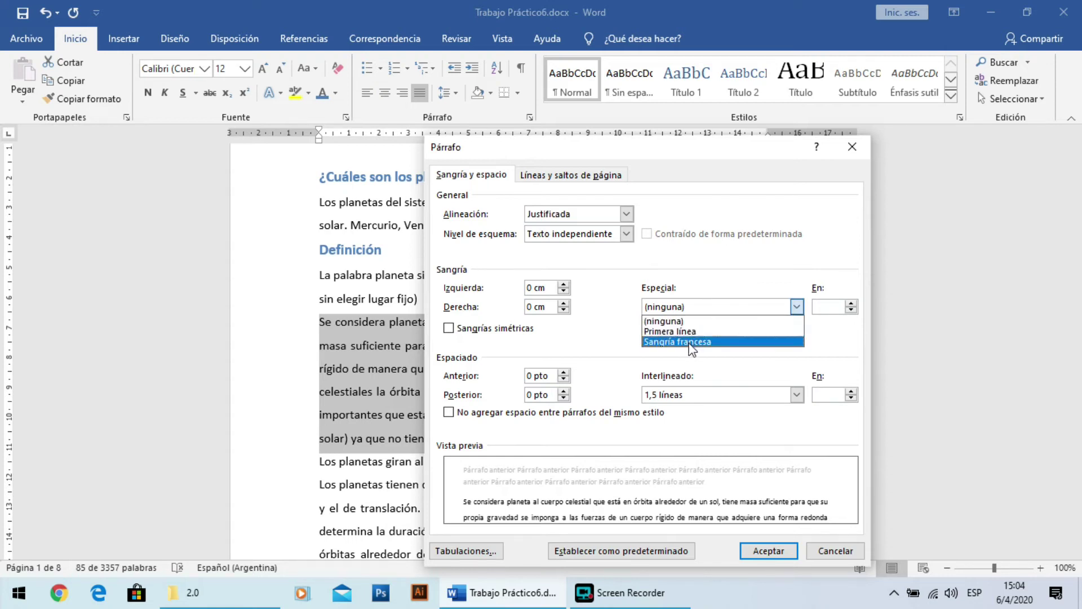
pyautogui.click(654, 333)
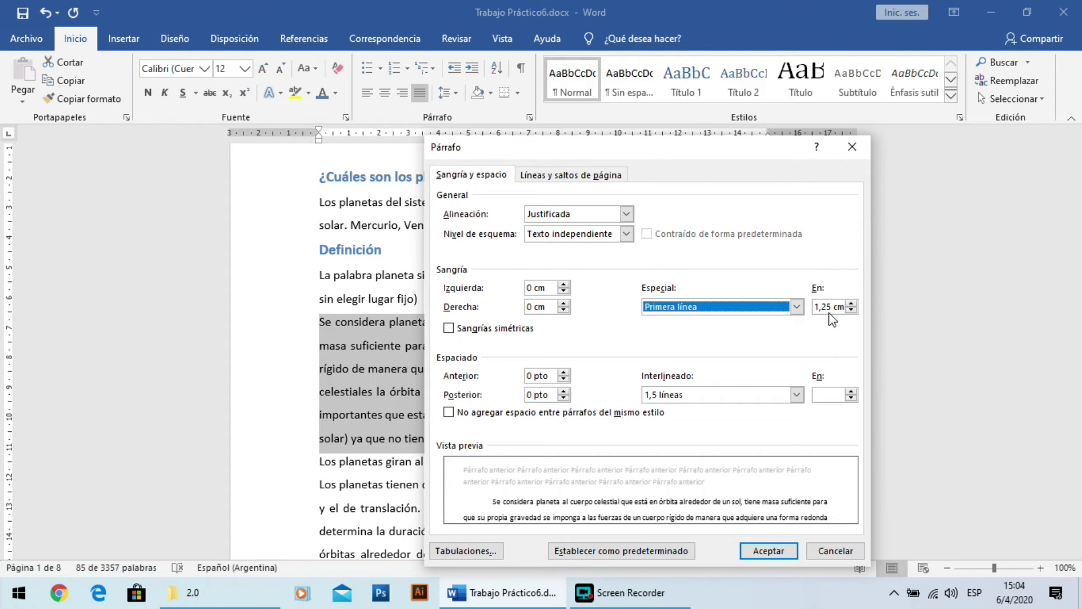
pyautogui.click(851, 304)
pyautogui.click(851, 304)
pyautogui.click(850, 304)
pyautogui.click(851, 303)
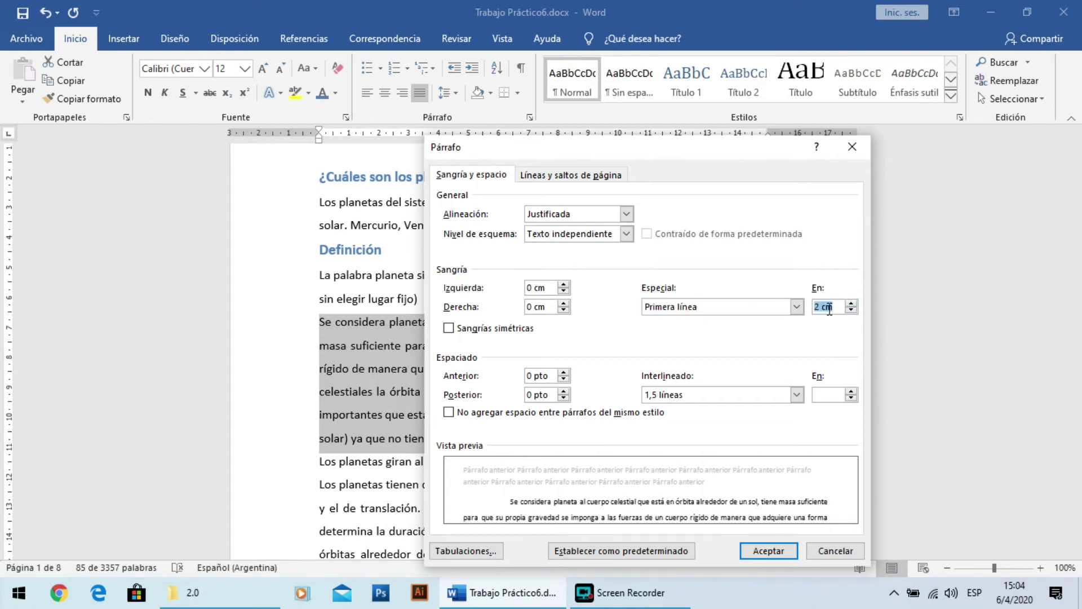
pyautogui.click(766, 550)
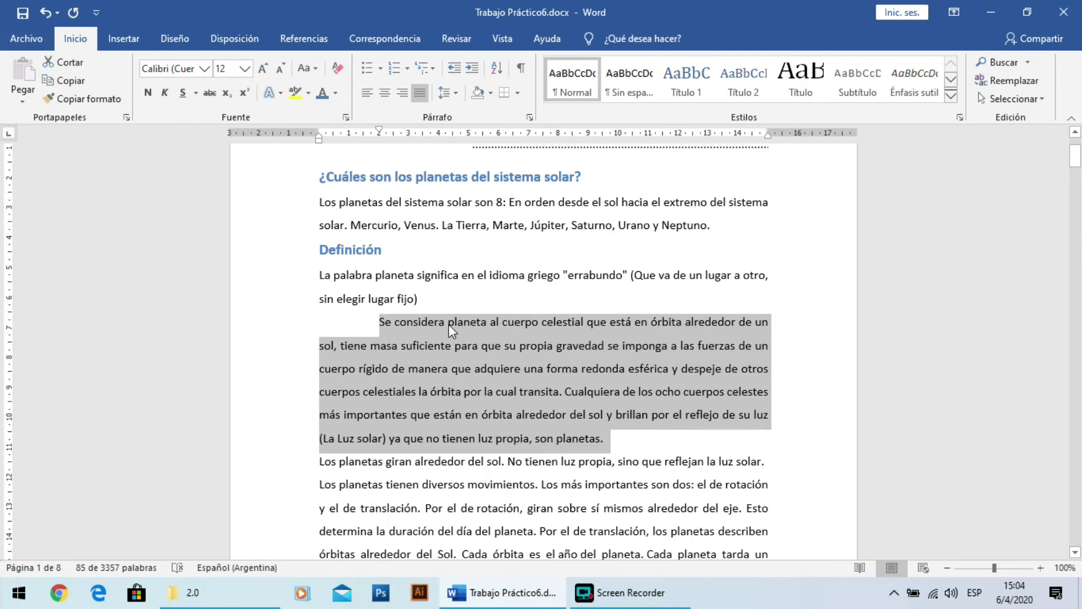
# Step: Remove the first-line indent from the "Se considera planeta" paragraph by setting its special indent to (ninguna)
pyautogui.click(530, 117)
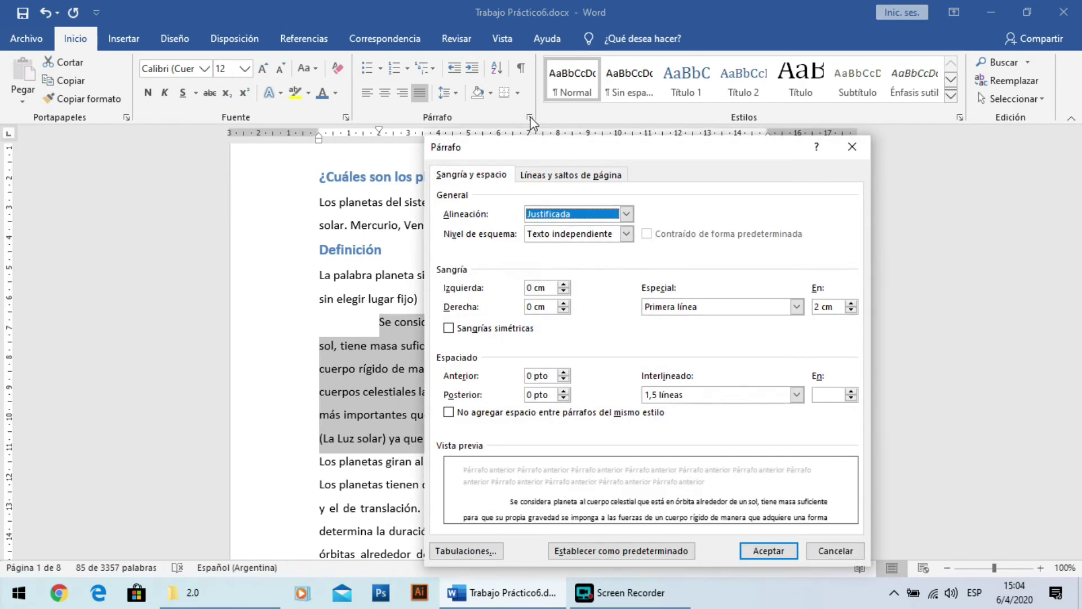
pyautogui.click(703, 310)
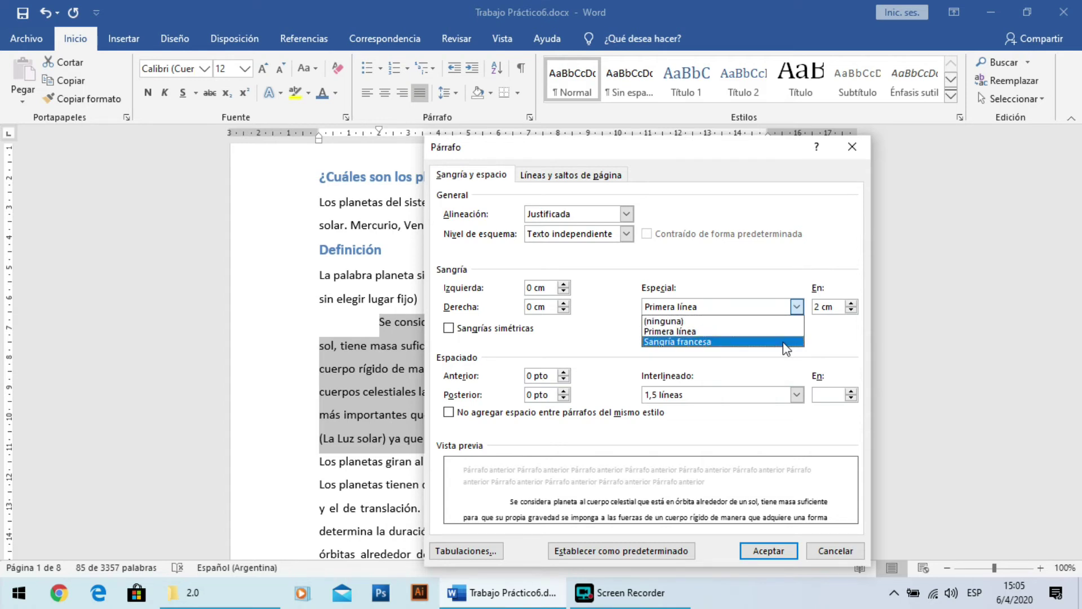
pyautogui.click(777, 322)
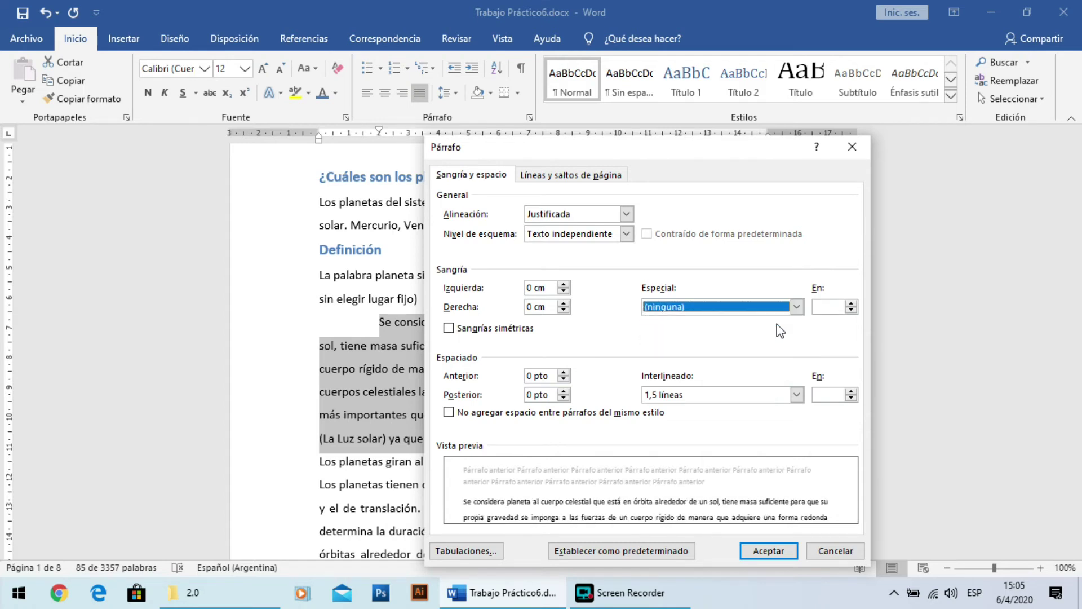
pyautogui.click(768, 550)
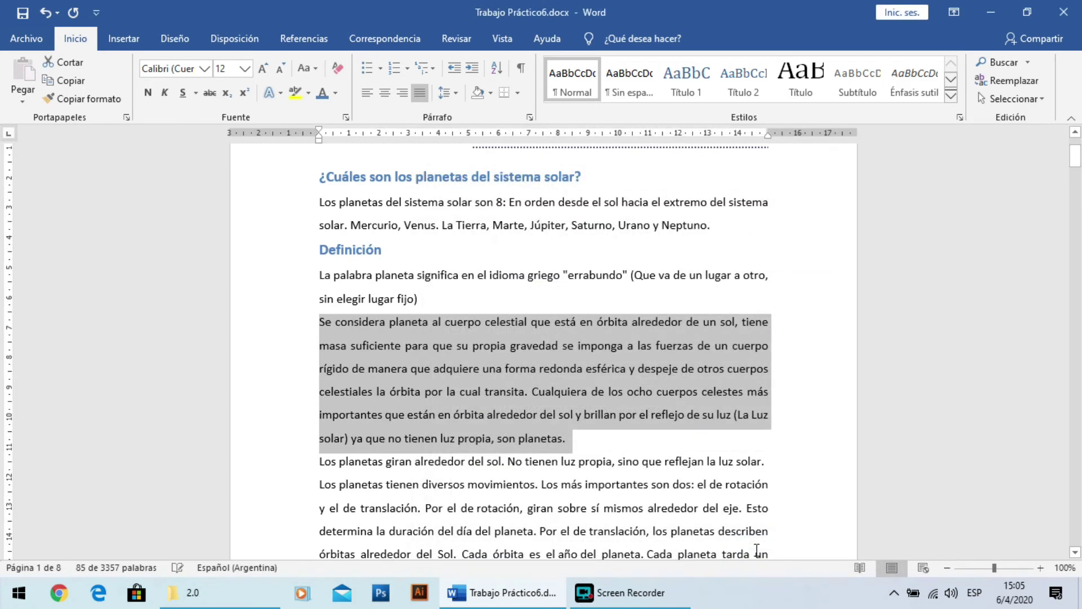
# Step: Apply a hanging indent (Sangría francesa) of 2 cm to the "Se considera planeta" paragraph
pyautogui.click(530, 117)
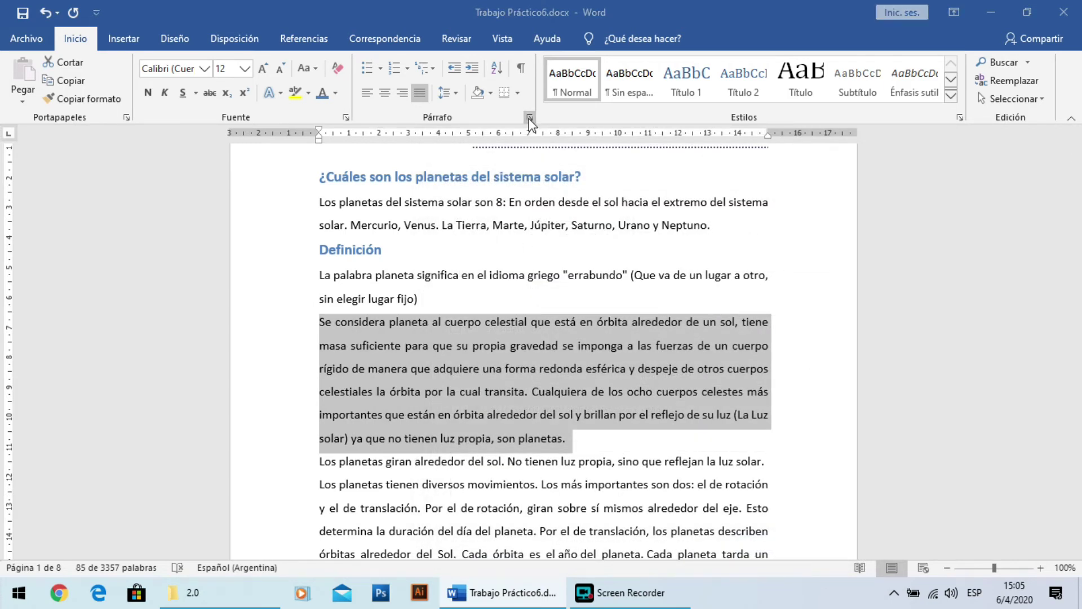
pyautogui.click(676, 308)
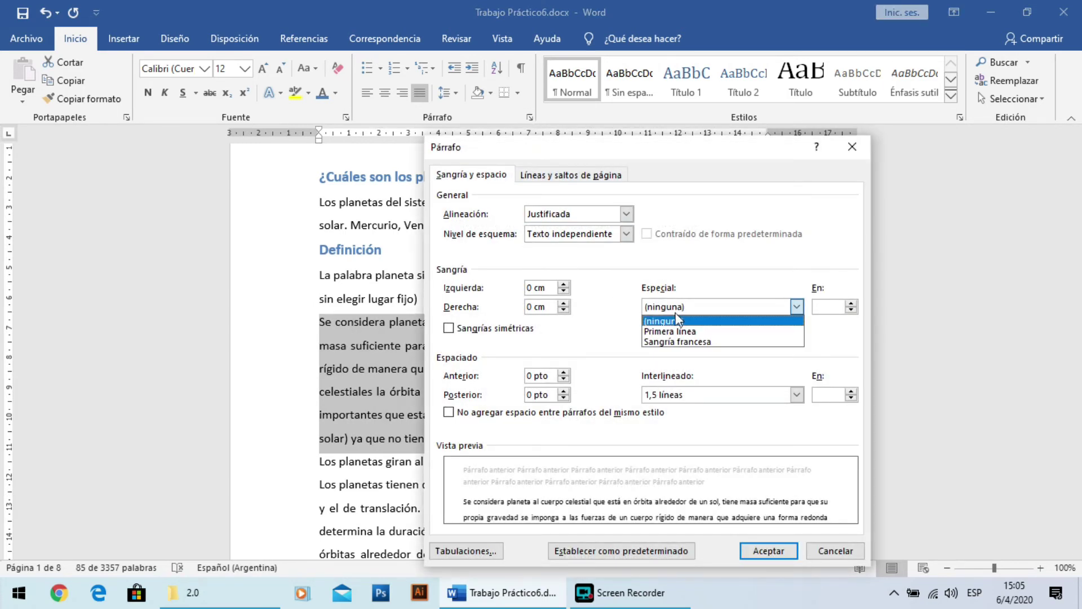
pyautogui.click(679, 341)
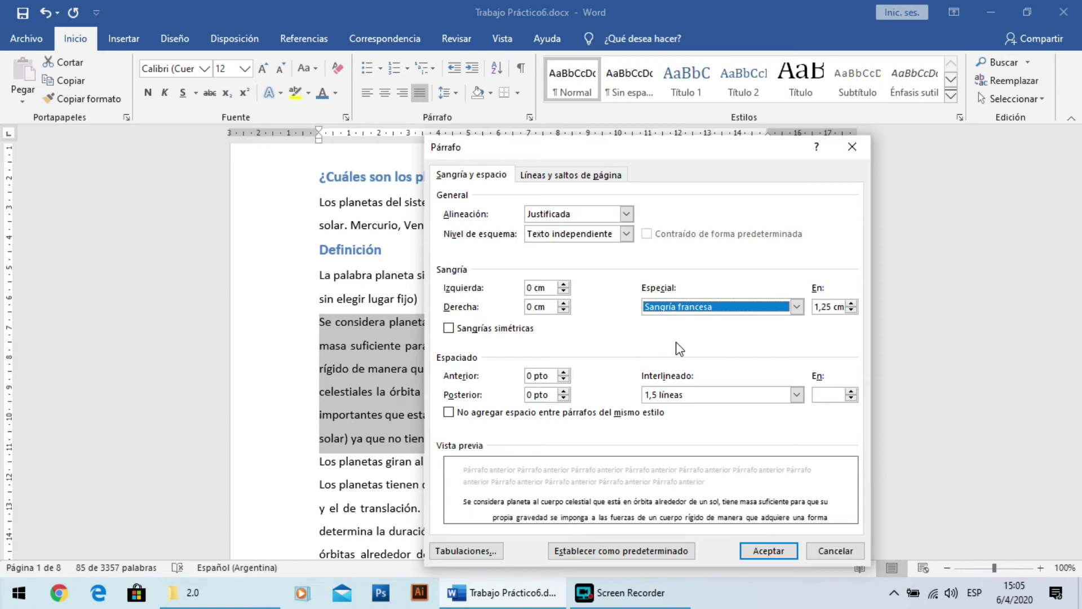
pyautogui.click(851, 310)
pyautogui.click(850, 310)
pyautogui.click(851, 310)
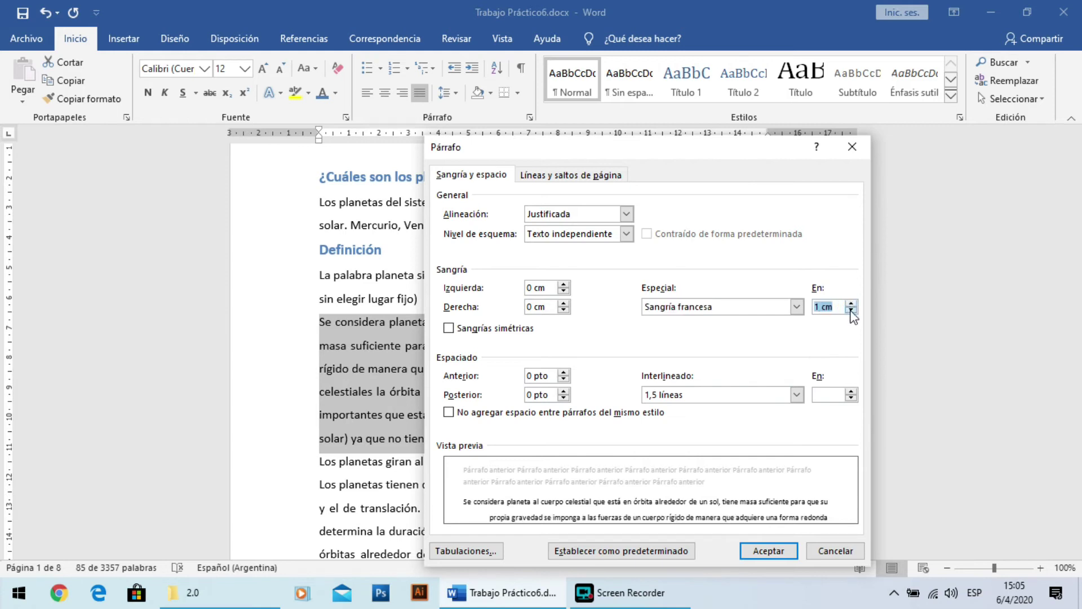
pyautogui.click(851, 302)
pyautogui.click(851, 303)
pyautogui.click(851, 303)
pyautogui.click(851, 302)
pyautogui.click(851, 303)
pyautogui.click(851, 303)
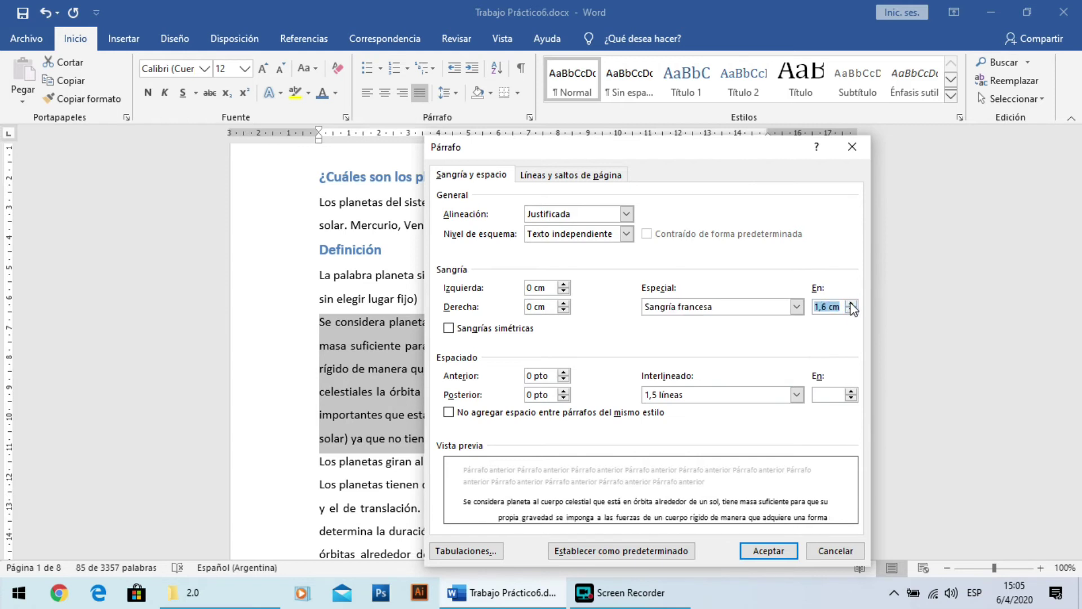
pyautogui.click(851, 303)
pyautogui.click(851, 304)
pyautogui.click(851, 303)
pyautogui.click(851, 304)
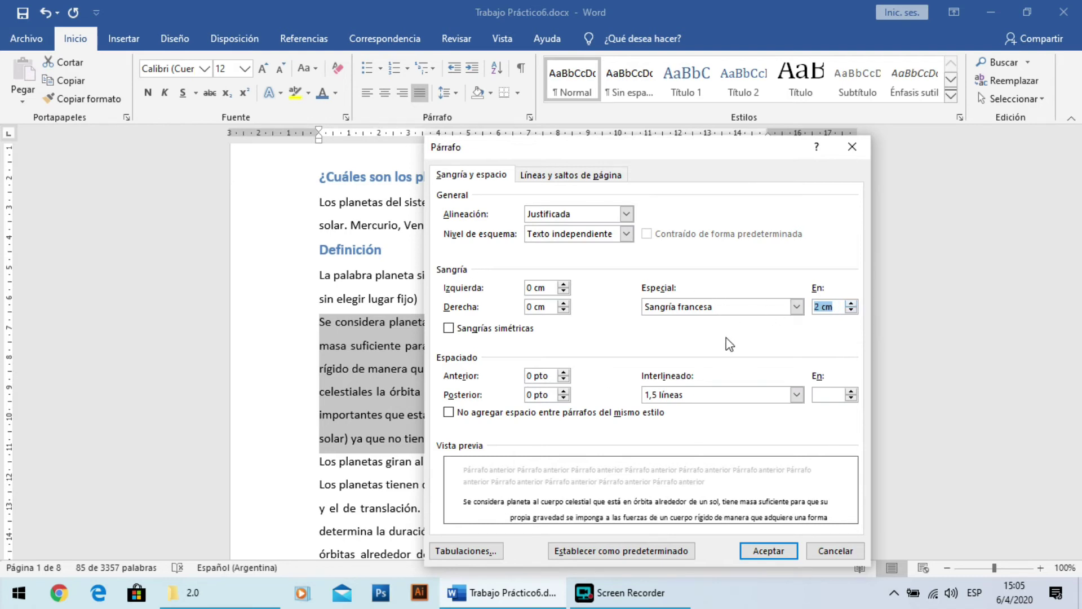
pyautogui.click(763, 553)
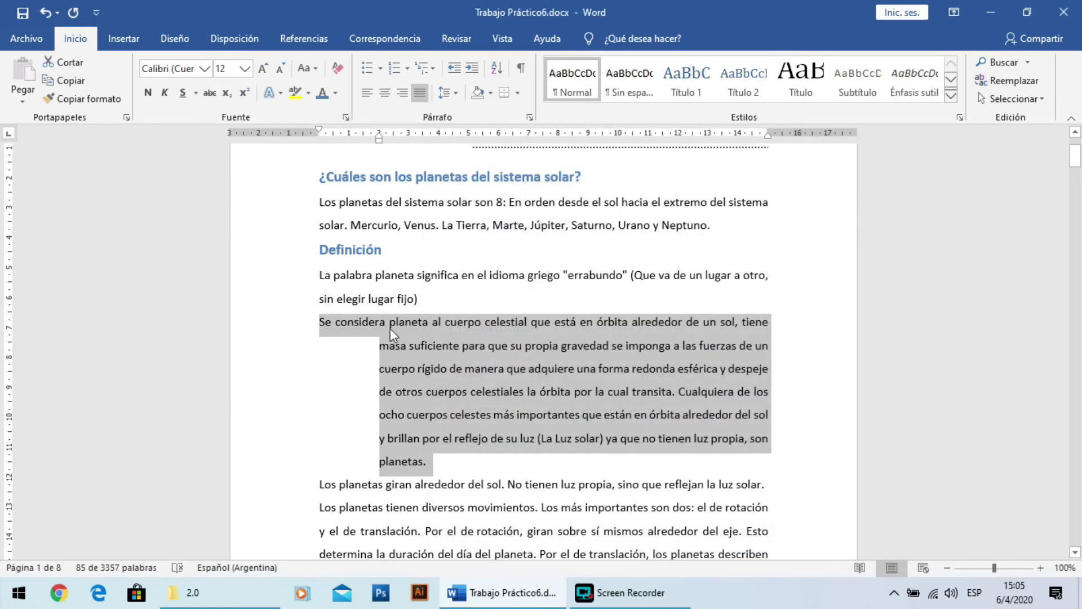
# Step: Remove the hanging indent from the "Se considera planeta" paragraph by setting its special indent to (ninguna)
pyautogui.click(529, 117)
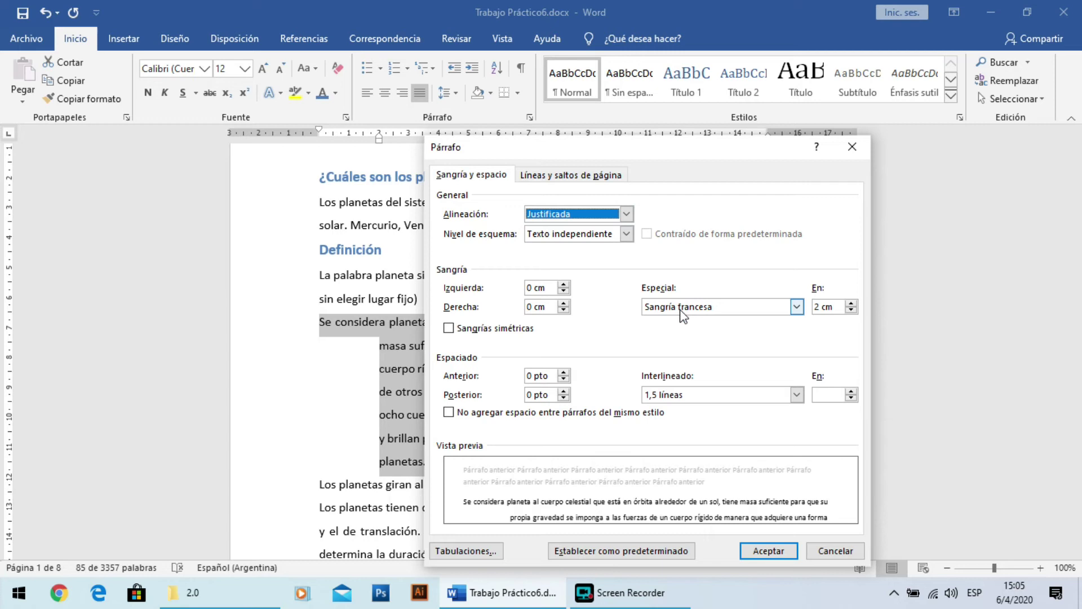
pyautogui.click(708, 314)
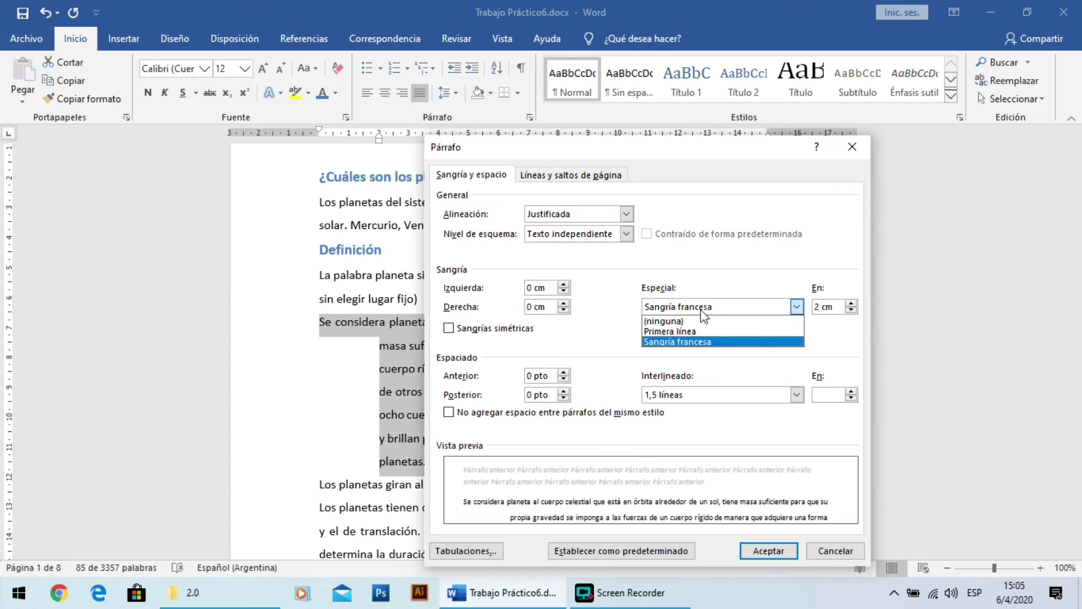
pyautogui.click(674, 321)
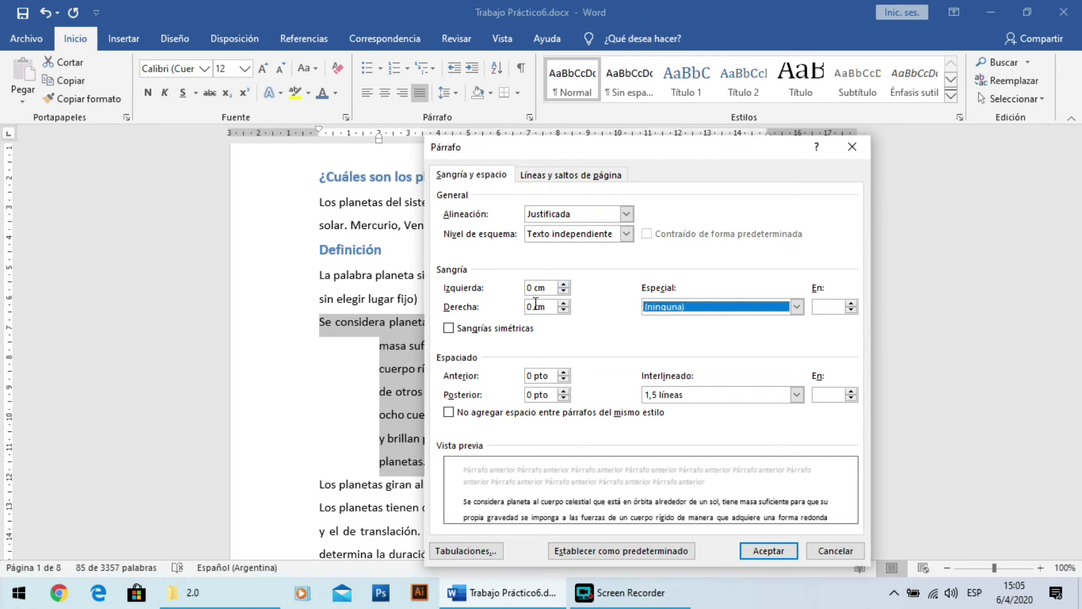
pyautogui.click(768, 551)
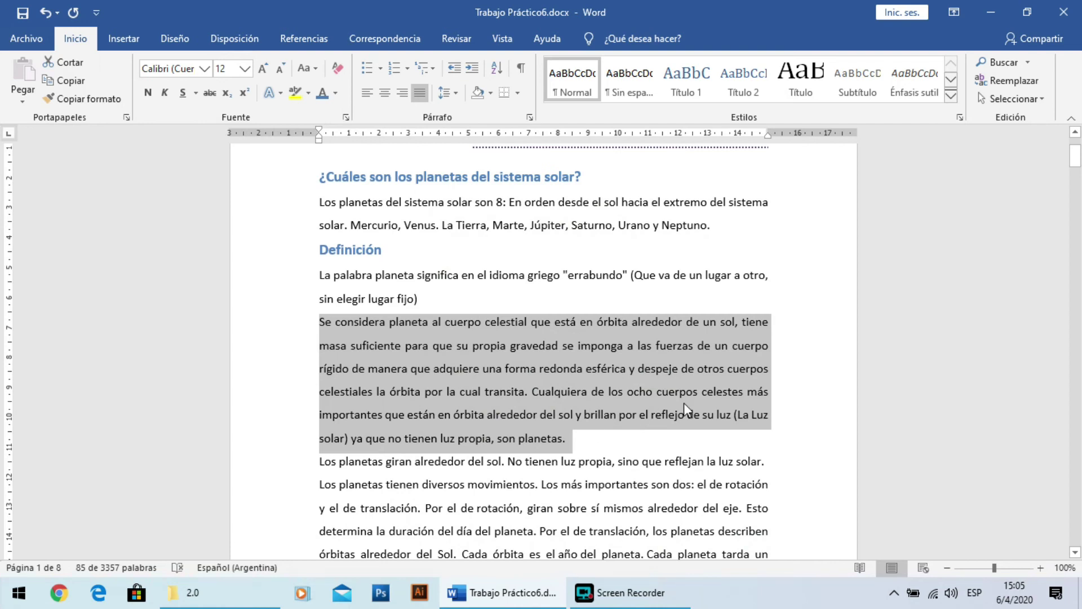
# Step: Apply a first-line indent of 2 cm to the paragraph under "¿Cuáles son los planetas del sistema solar?"
pyautogui.scroll(2, 603, 397)
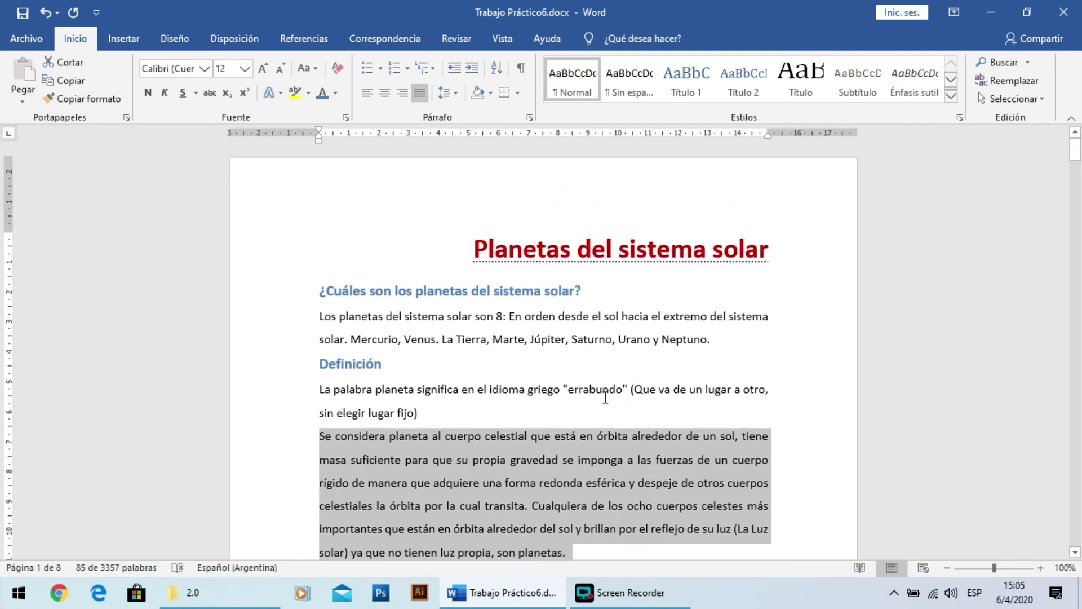
pyautogui.scroll(-3, 605, 397)
pyautogui.scroll(1, 443, 320)
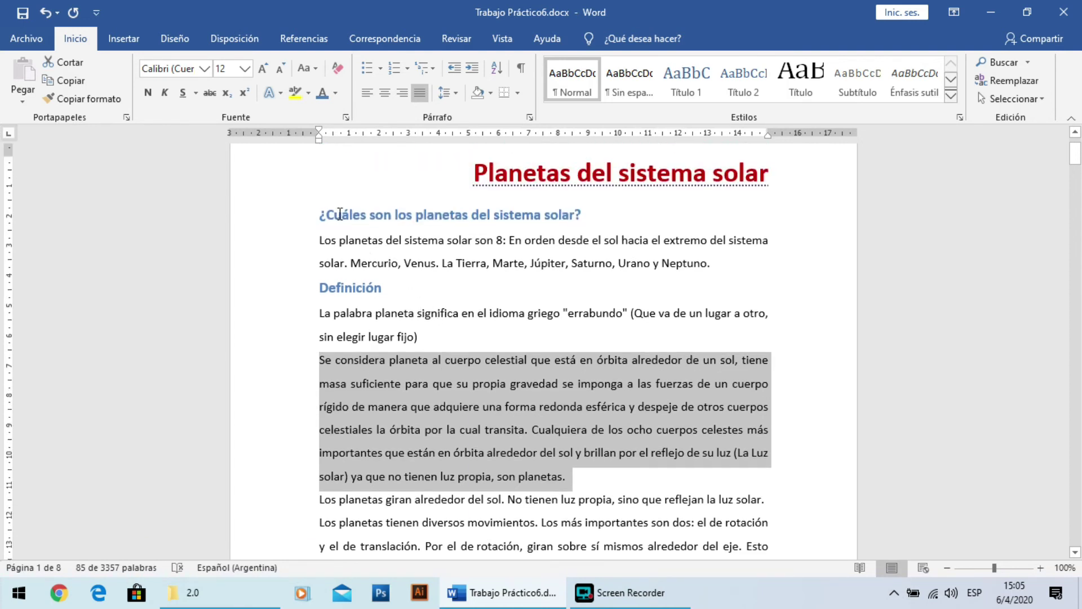
pyautogui.doubleClick(266, 257)
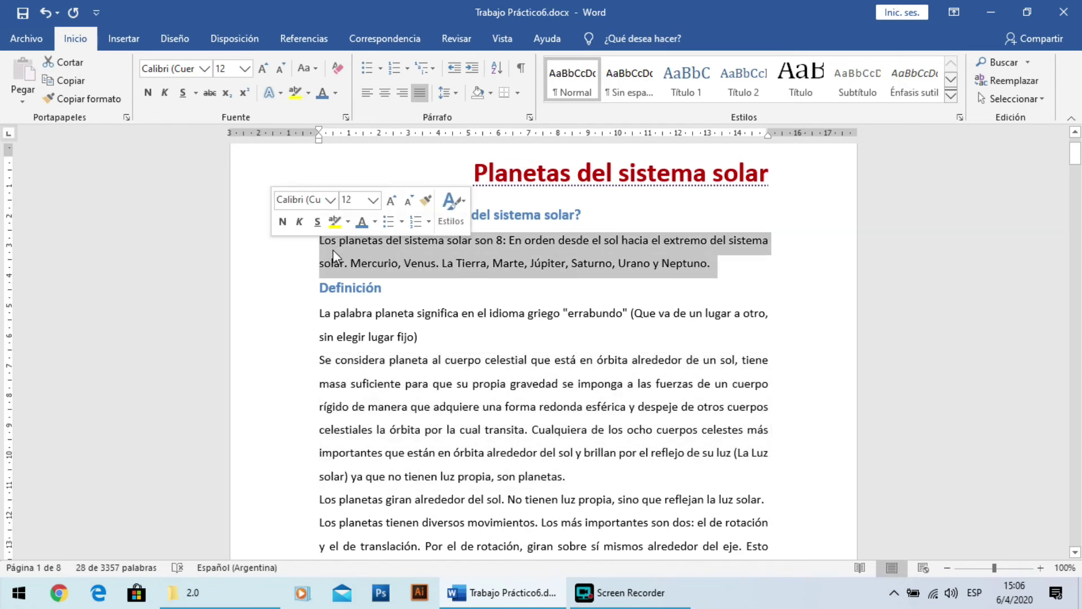
pyautogui.click(530, 119)
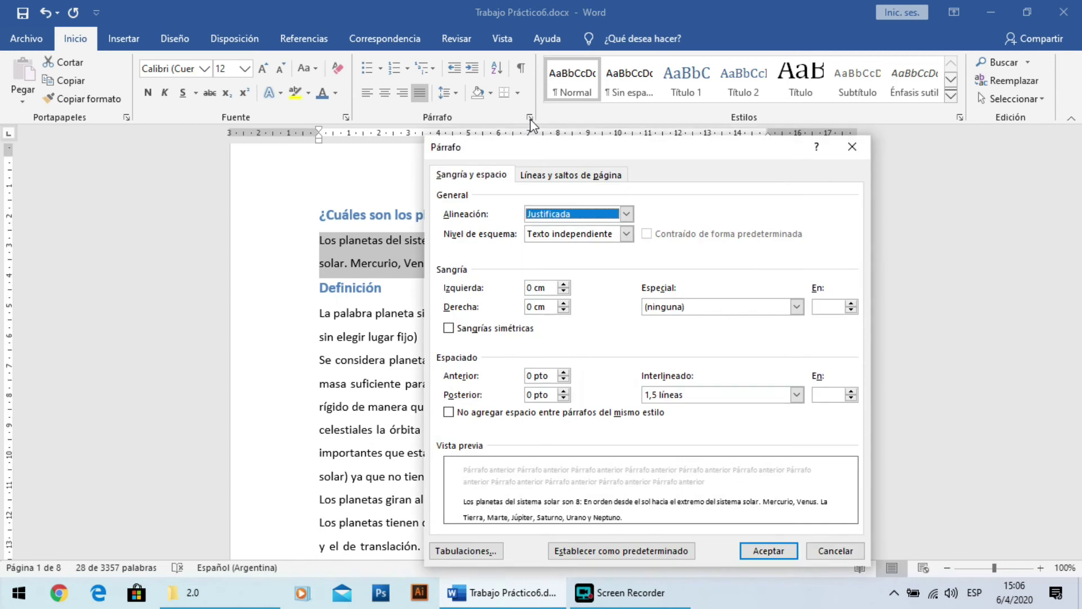
pyautogui.click(699, 310)
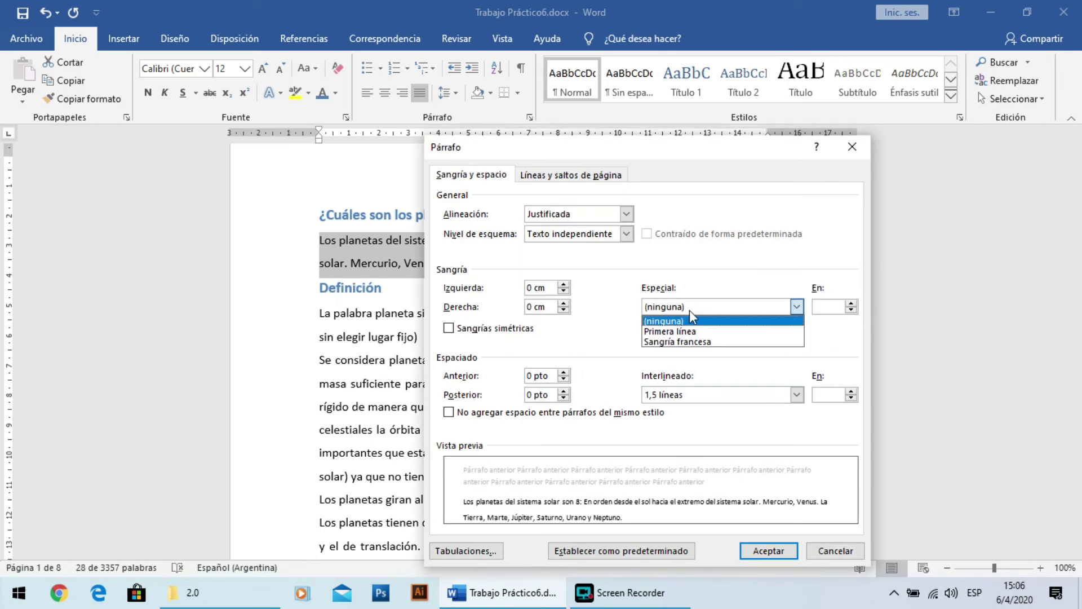
pyautogui.click(660, 333)
pyautogui.click(851, 304)
pyautogui.click(851, 304)
pyautogui.click(851, 304)
pyautogui.click(851, 304)
pyautogui.click(851, 303)
pyautogui.click(851, 304)
pyautogui.click(851, 304)
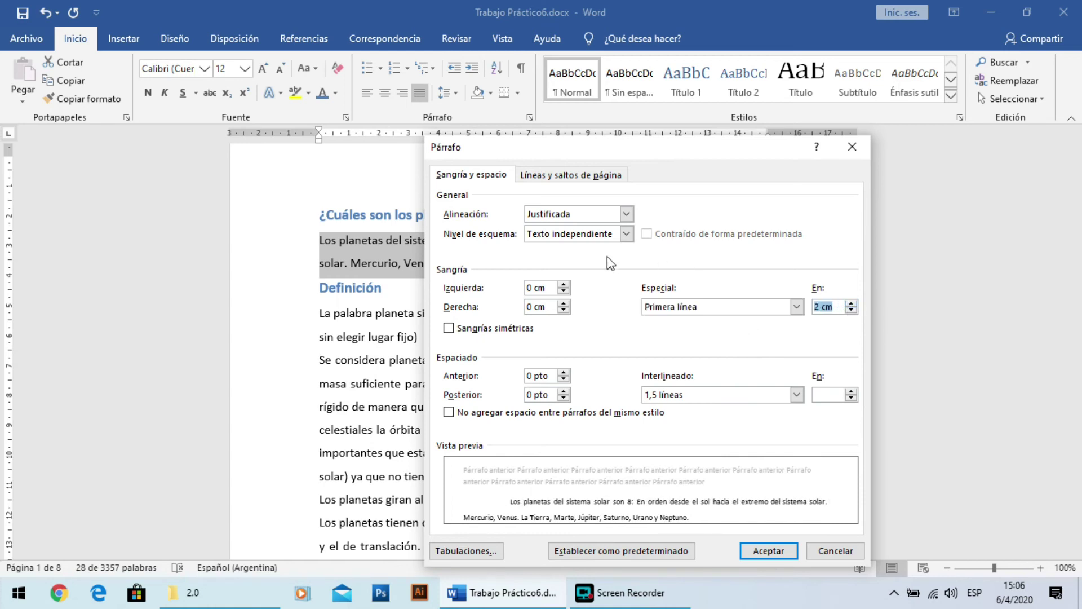
pyautogui.click(767, 550)
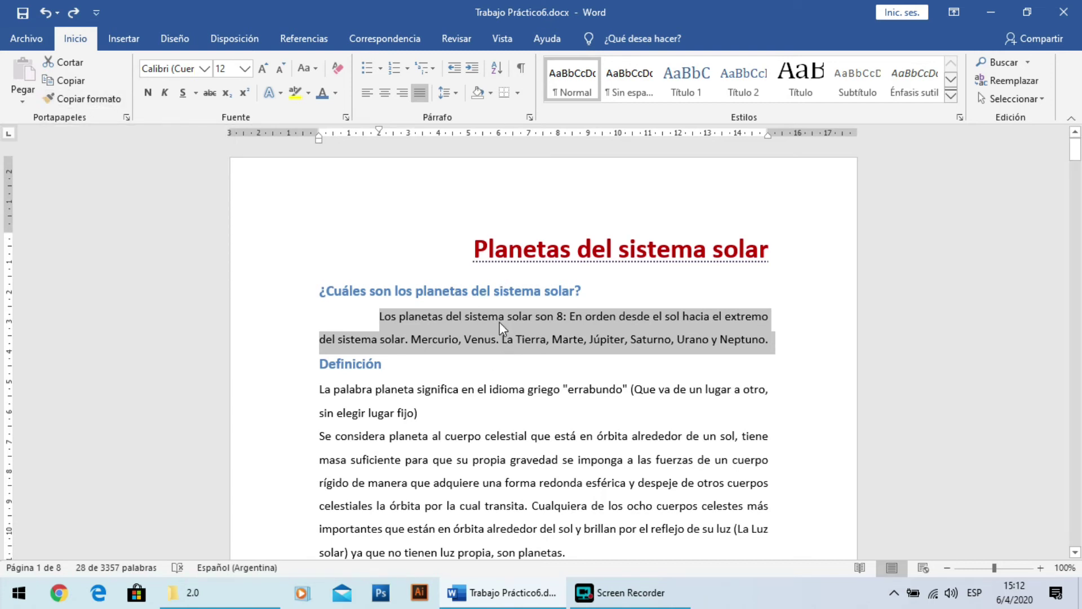
# Step: Copy the indented paragraph's format to the first paragraphs under the headings Definición, Mercurio and Venus
pyautogui.click(89, 99)
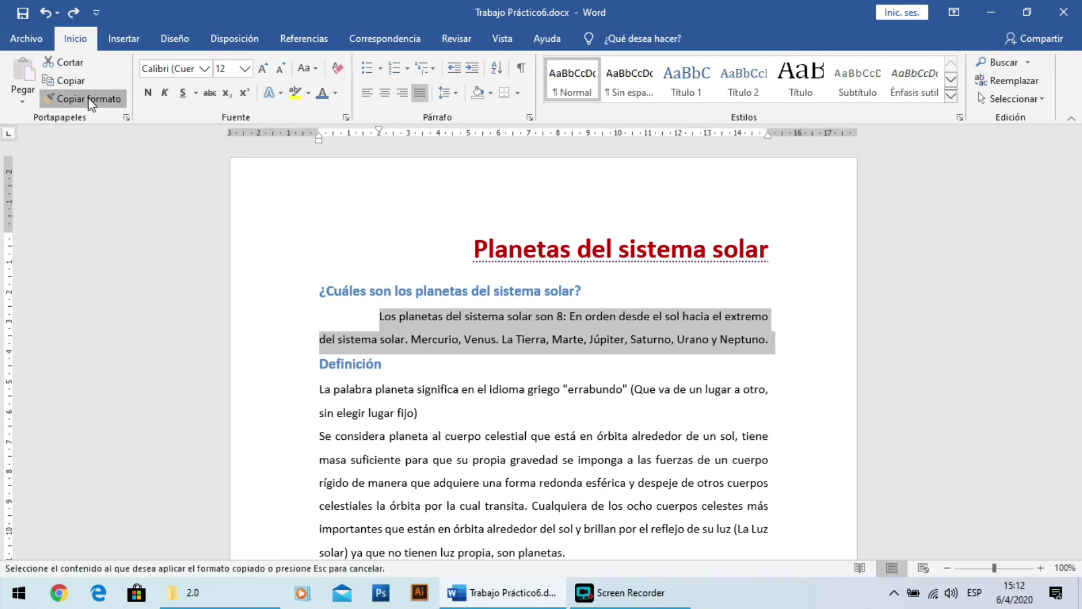
pyautogui.click(261, 398)
pyautogui.scroll(-5, 261, 398)
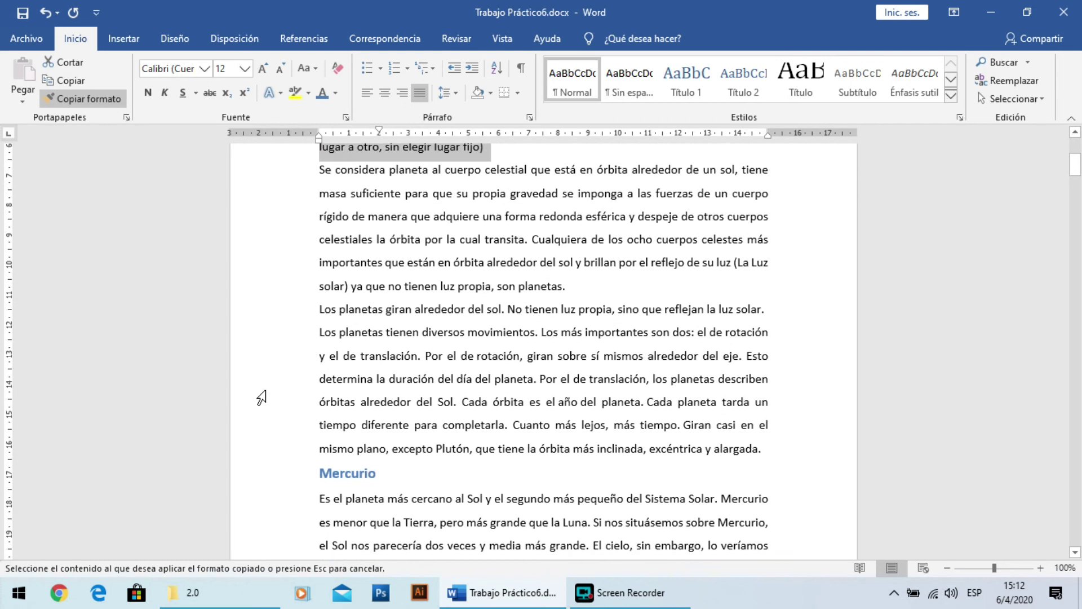
pyautogui.click(279, 436)
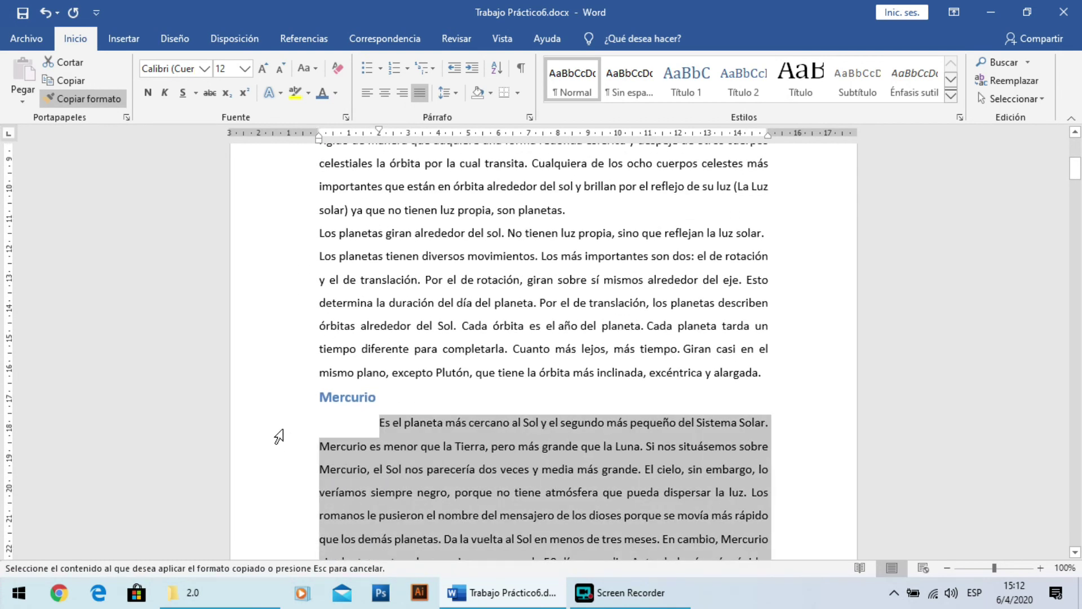
pyautogui.scroll(-5, 279, 436)
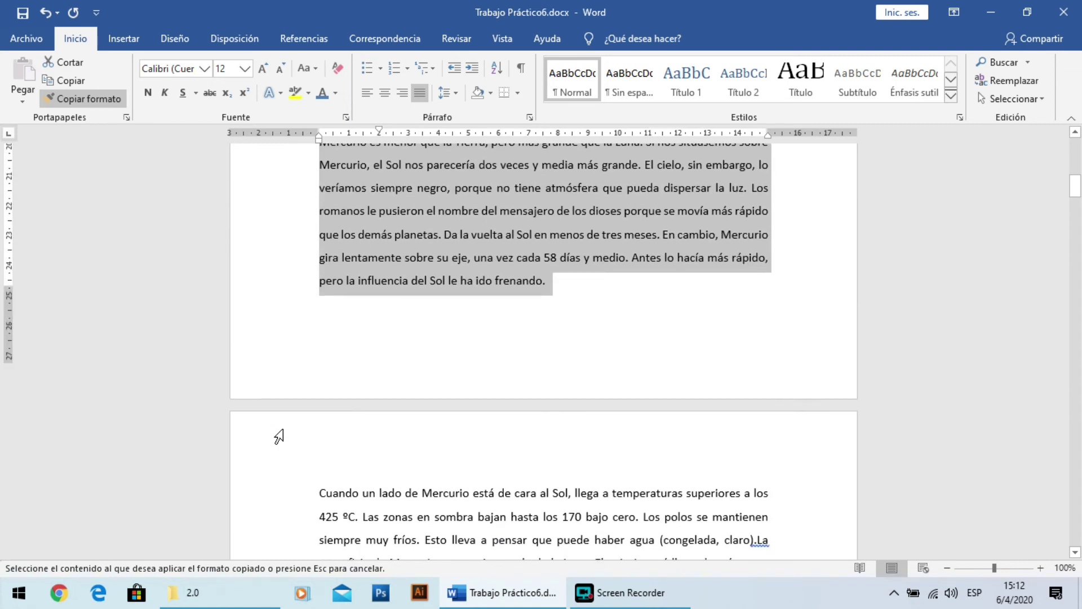
pyautogui.scroll(-3, 278, 437)
pyautogui.scroll(-3, 278, 437)
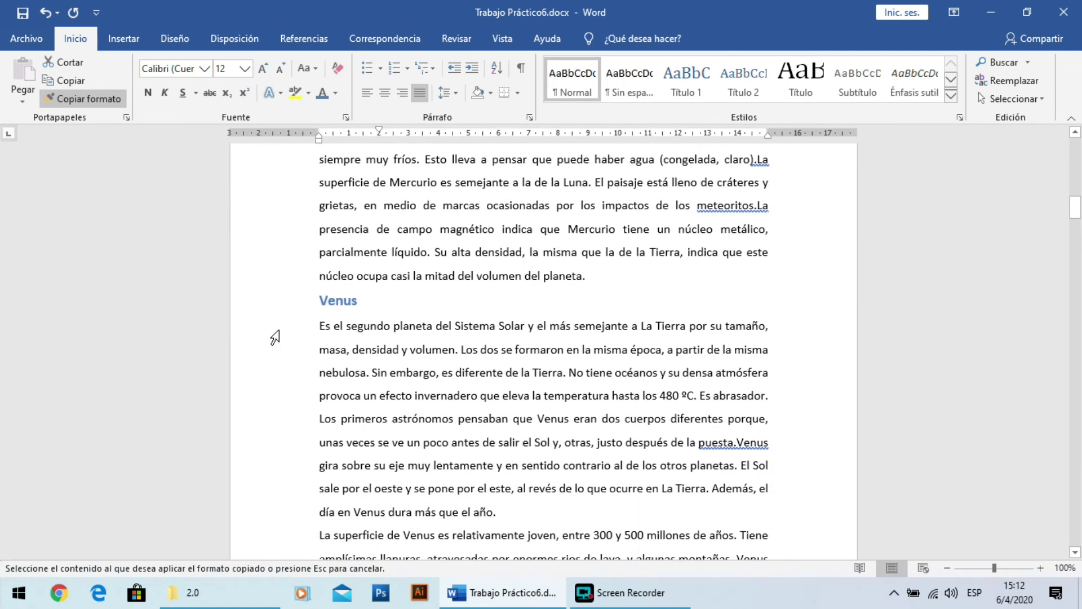
pyautogui.click(274, 337)
# Step: Apply the same copied paragraph format to the first paragraphs under La Tierra, Marte, Júpiter and Saturno
pyautogui.scroll(-6, 274, 337)
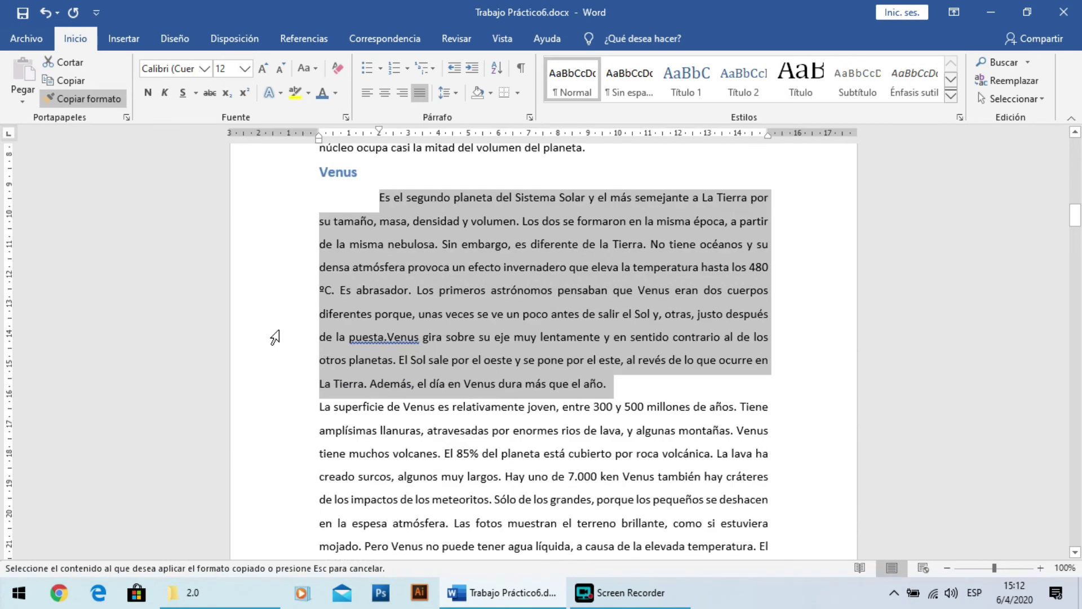
pyautogui.scroll(-2, 274, 337)
pyautogui.click(274, 348)
pyautogui.scroll(-11, 274, 348)
pyautogui.scroll(-14, 274, 348)
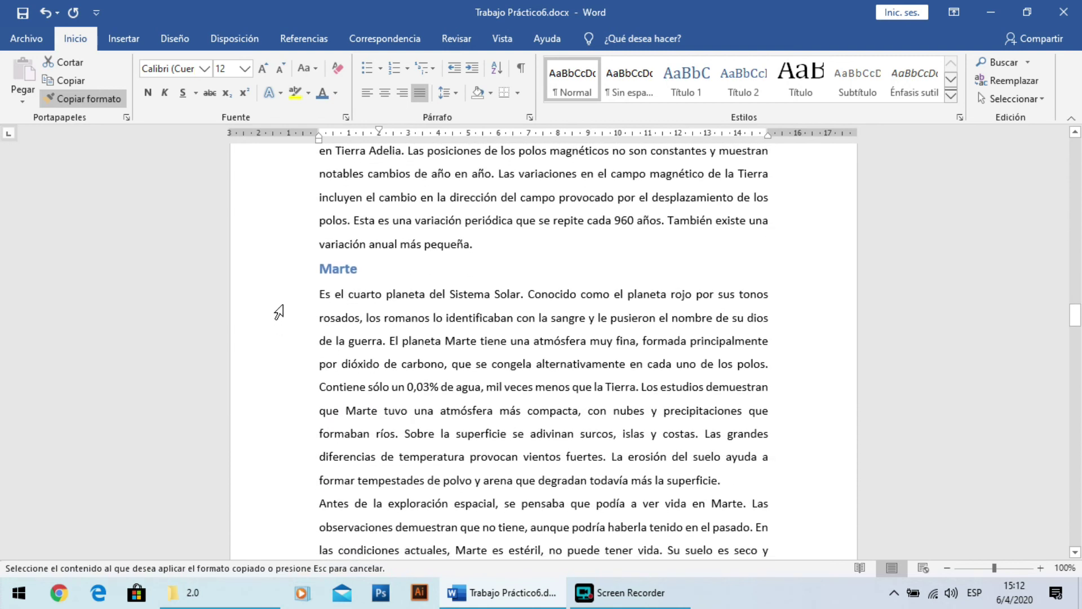
pyautogui.click(279, 312)
pyautogui.scroll(-4, 278, 312)
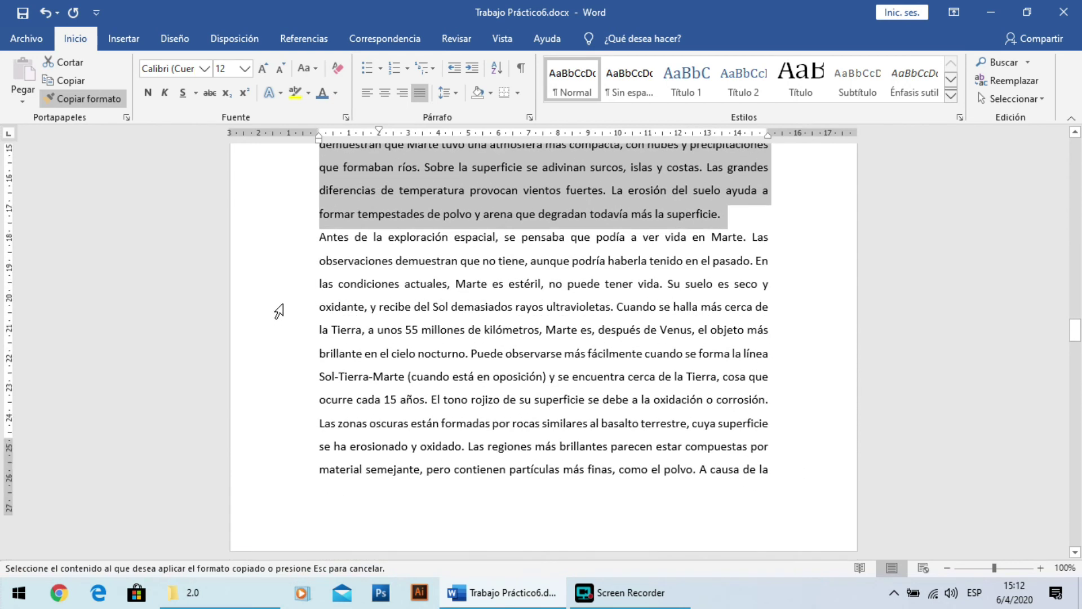
pyautogui.scroll(-15, 279, 311)
pyautogui.click(275, 182)
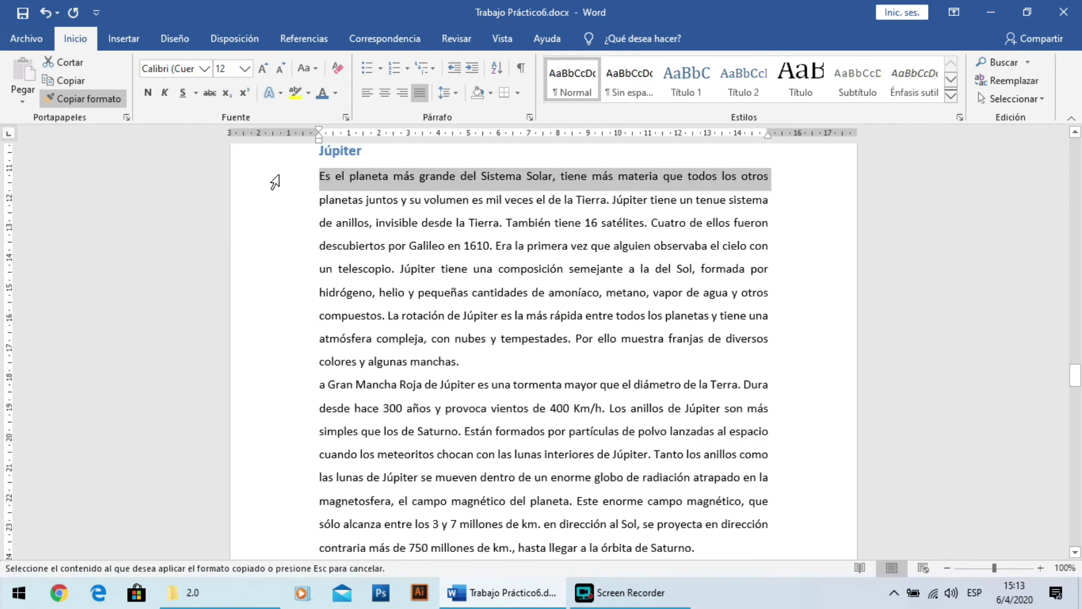
pyautogui.scroll(-9, 248, 425)
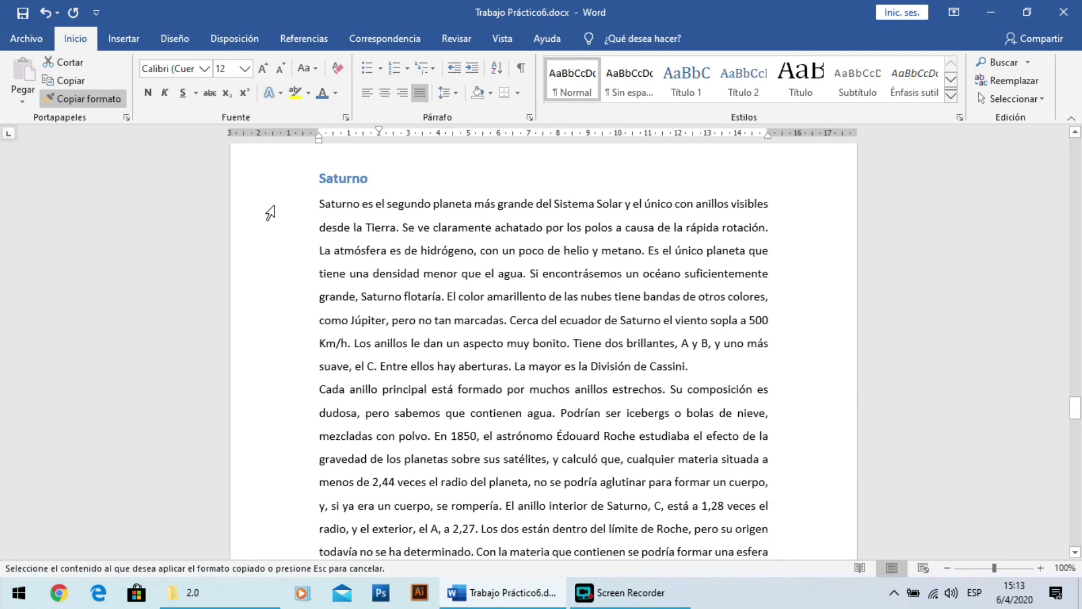
pyautogui.click(270, 212)
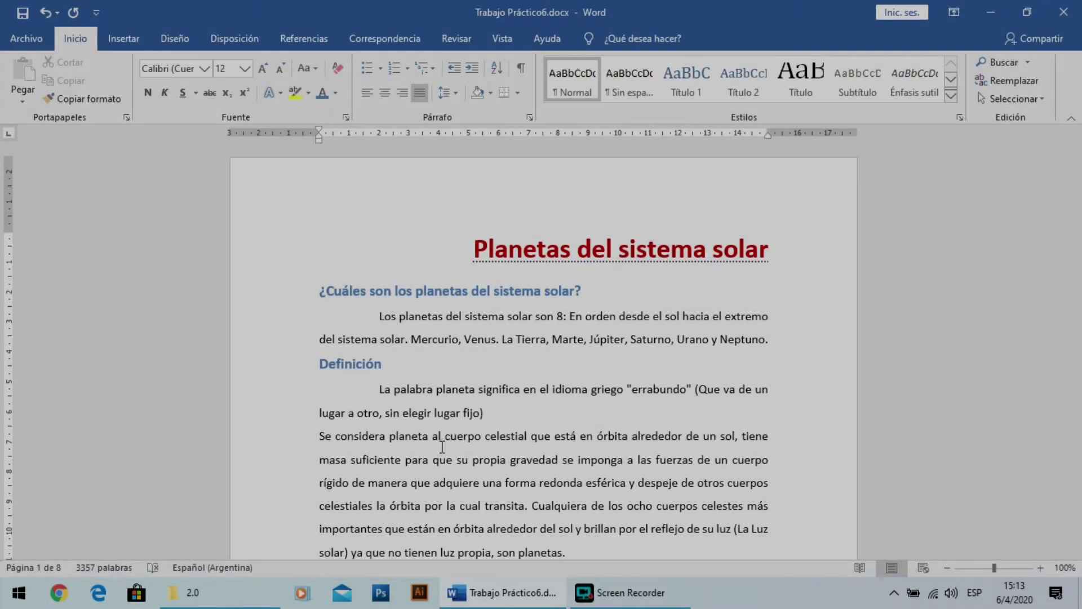
# Step: Set the spacing before and after the "Se considera planeta" paragraph to 12 pto each
pyautogui.scroll(-3, 447, 424)
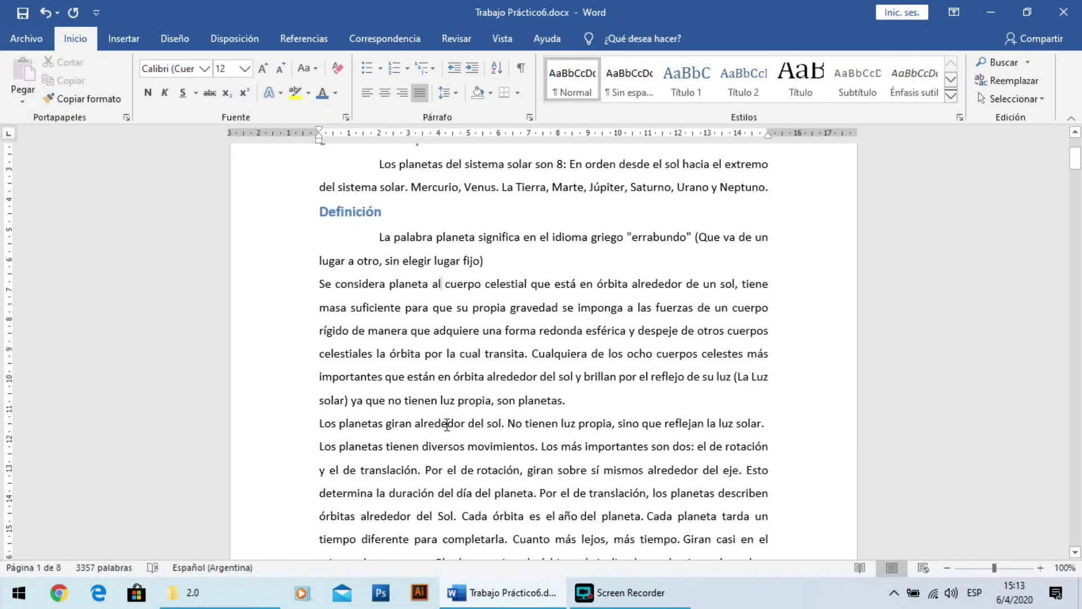
pyautogui.doubleClick(259, 305)
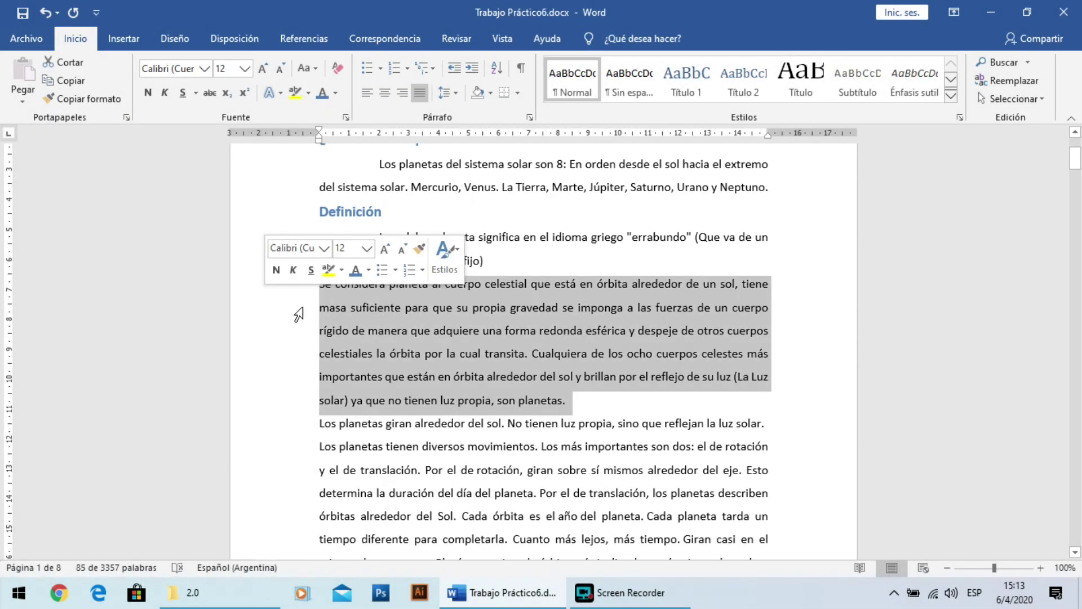
pyautogui.click(529, 118)
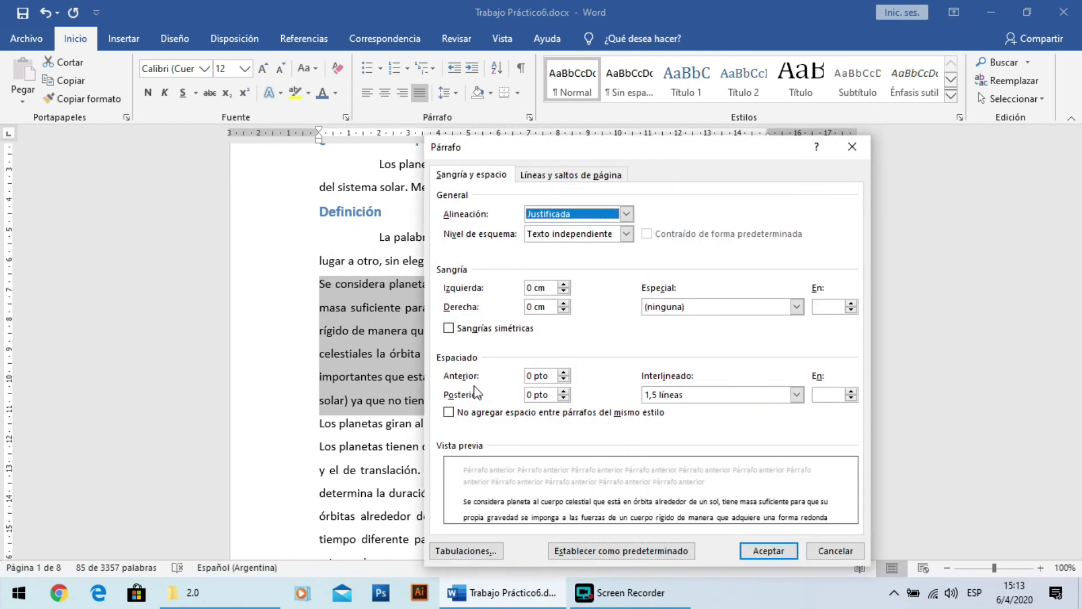
pyautogui.moveTo(588, 145); pyautogui.dragTo(772, 146)
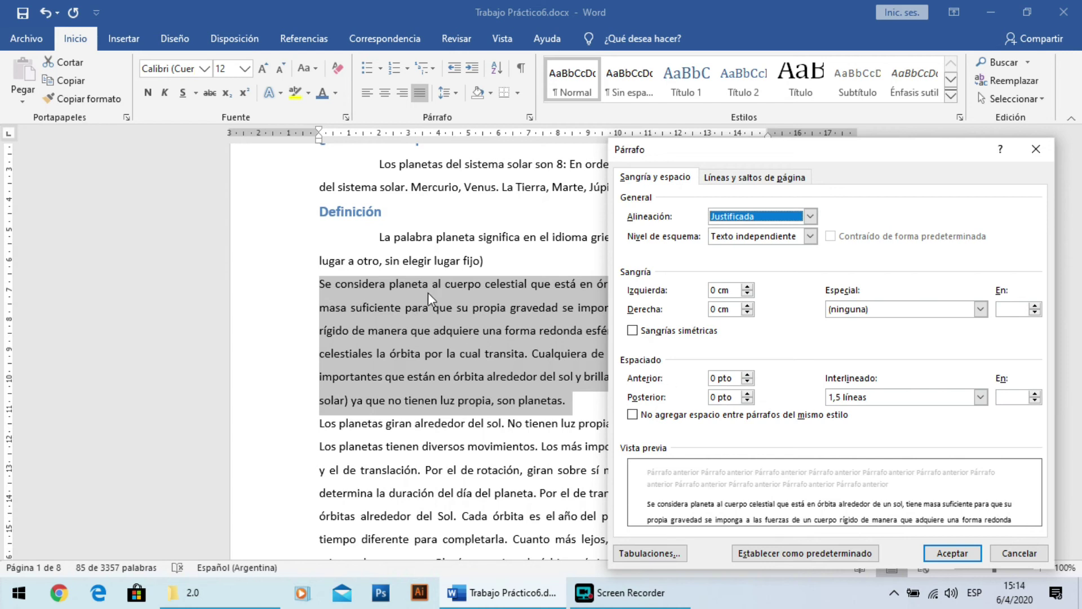
pyautogui.click(747, 374)
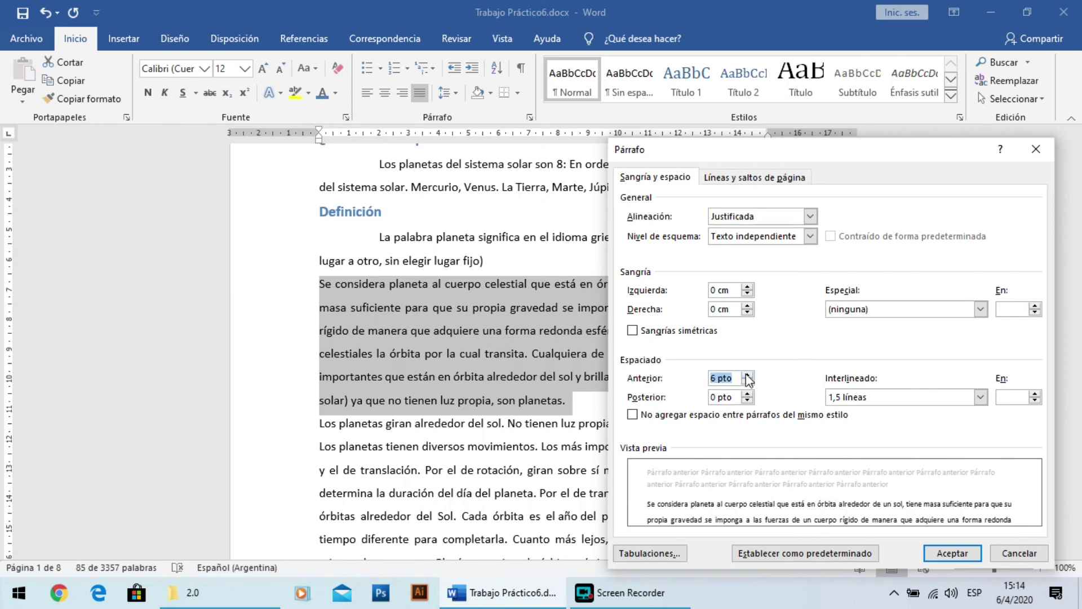
pyautogui.click(748, 374)
pyautogui.click(747, 393)
pyautogui.click(747, 393)
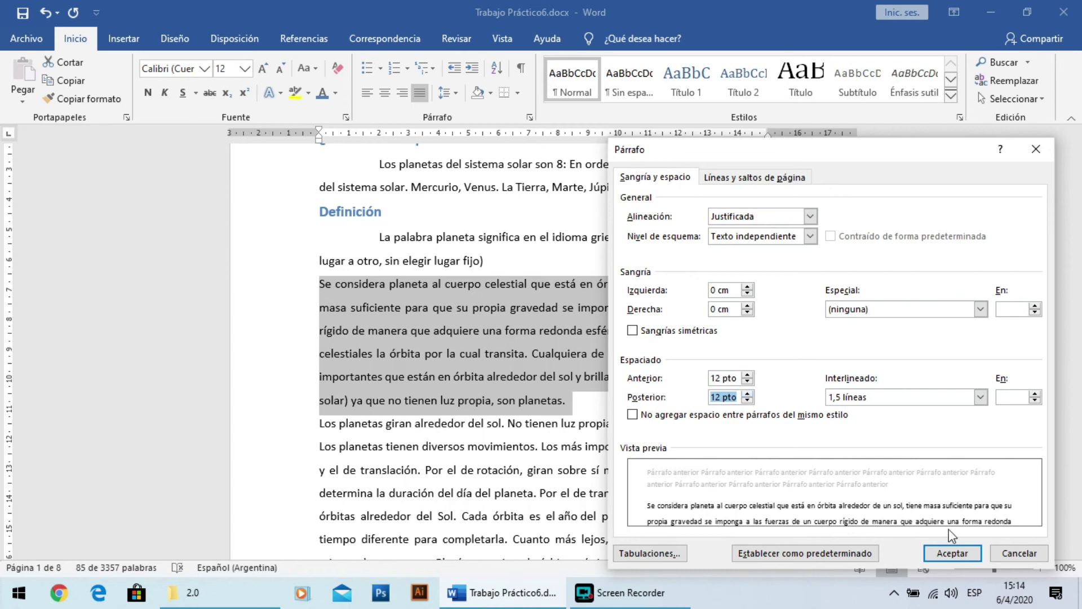
pyautogui.click(951, 553)
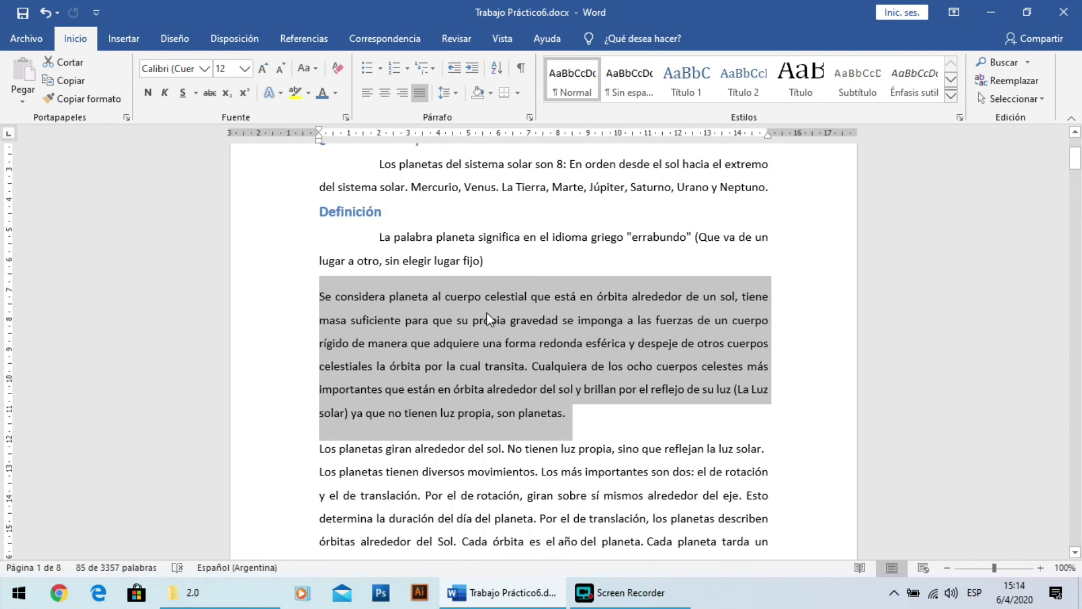
# Step: Insert blank lines after the paragraph ending "sin elegir lugar fijo)" and delete them again
pyautogui.click(500, 295)
pyautogui.click(505, 262)
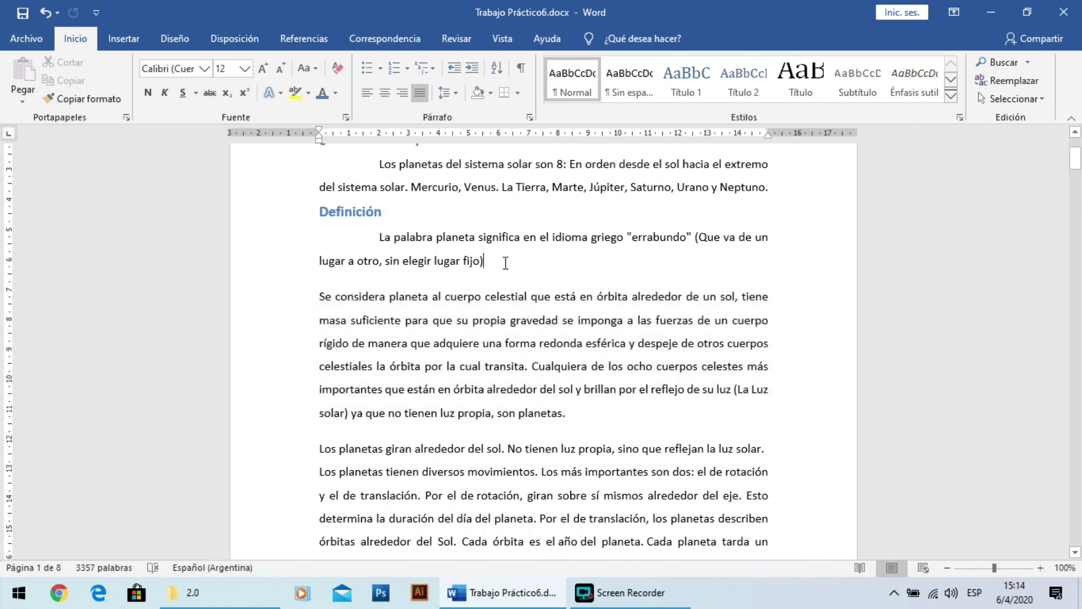
pyautogui.press('Return')
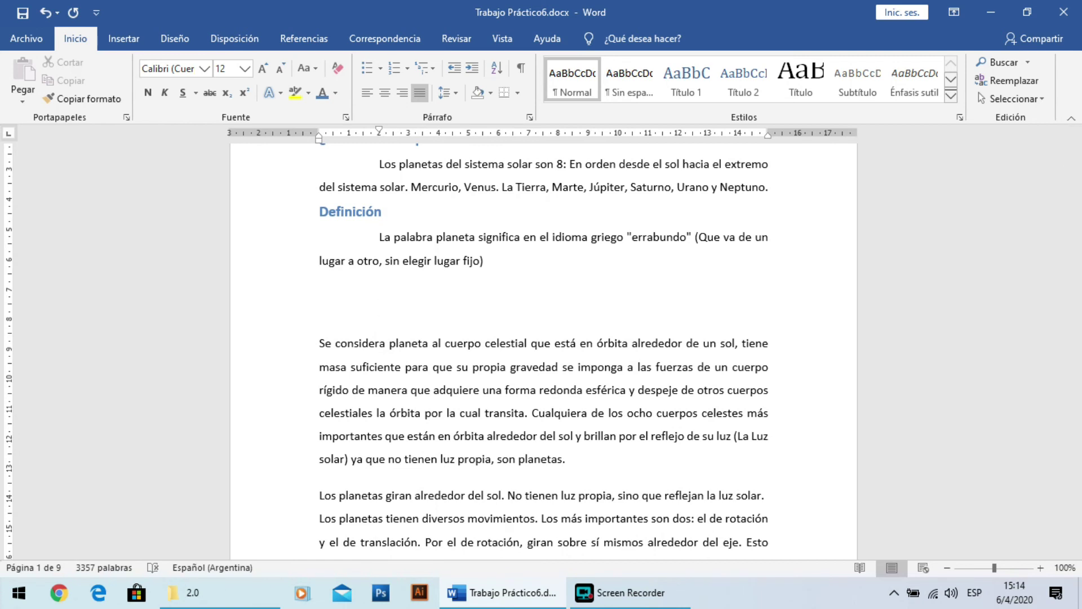
pyautogui.press('Delete')
pyautogui.press('BackSpace')
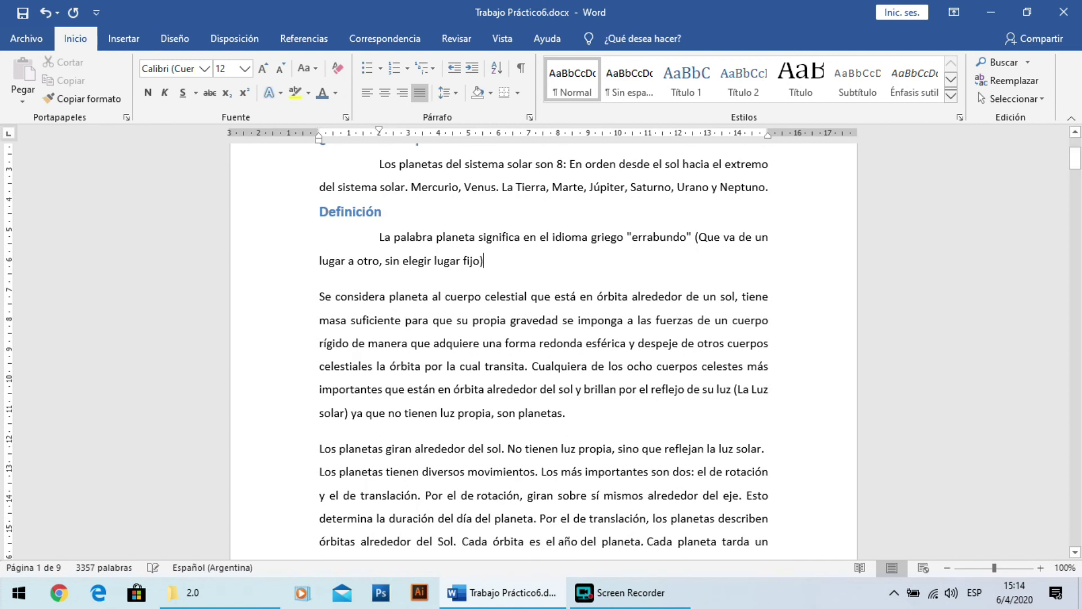
# Step: Set the spacing before and after the "Se considera planeta" paragraph back to 0
pyautogui.doubleClick(281, 333)
pyautogui.click(530, 117)
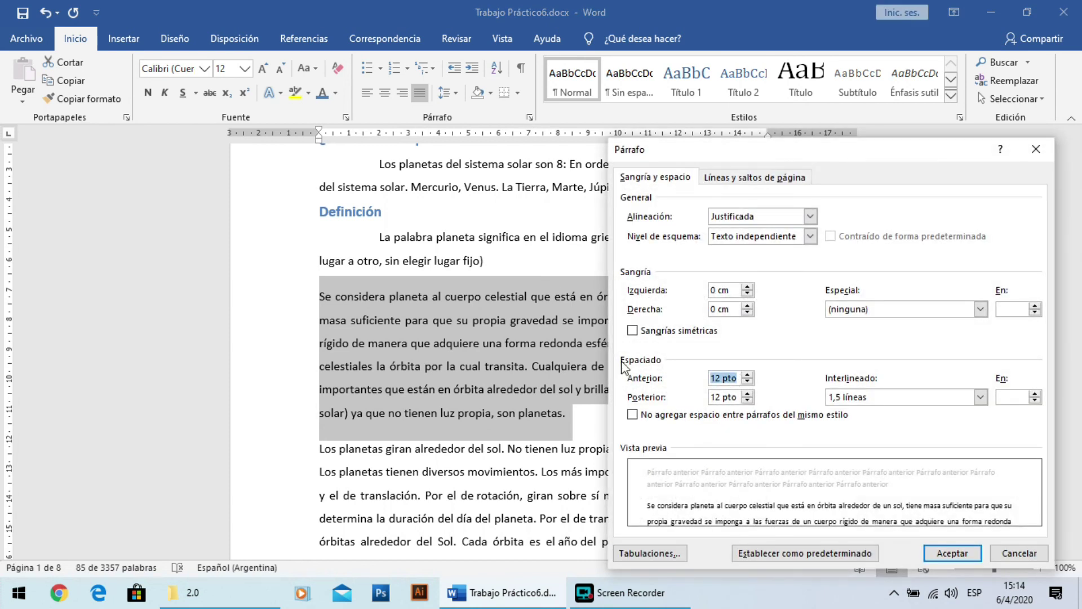
pyautogui.write('0')
pyautogui.press('Tab')
pyautogui.write('0')
pyautogui.click(952, 553)
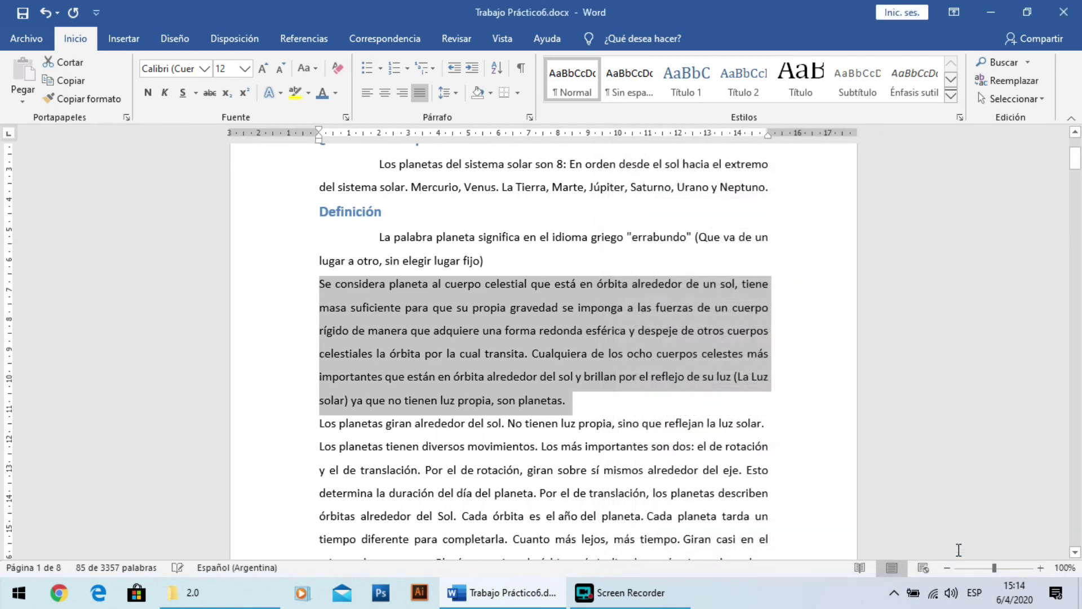
# Step: Set the spacing before and after the heading "¿Cuáles son los planetas del sistema solar?" to 12 pto each
pyautogui.scroll(3, 622, 391)
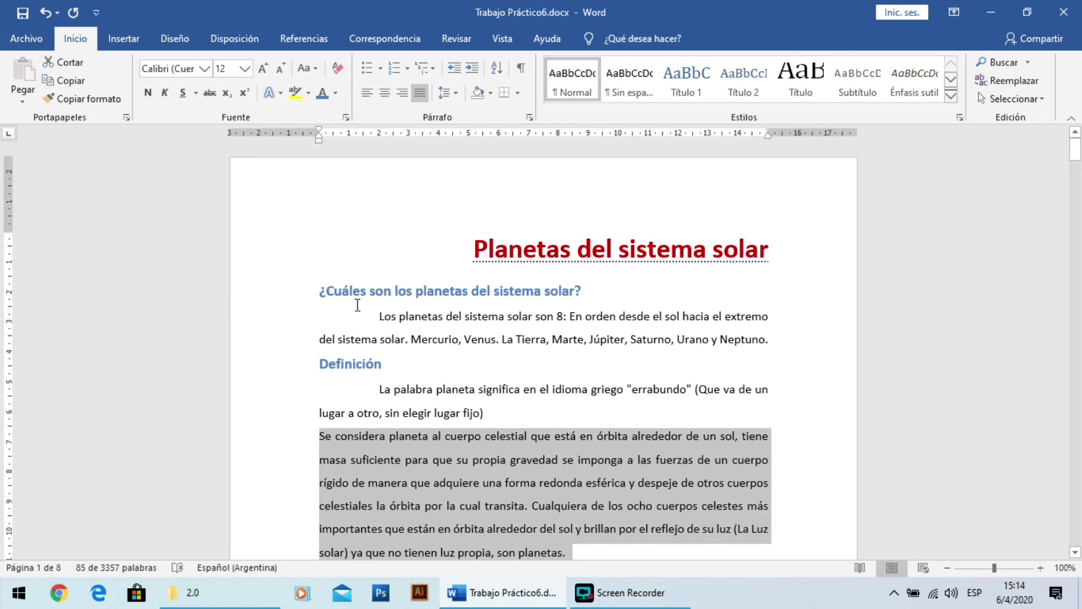
pyautogui.click(266, 299)
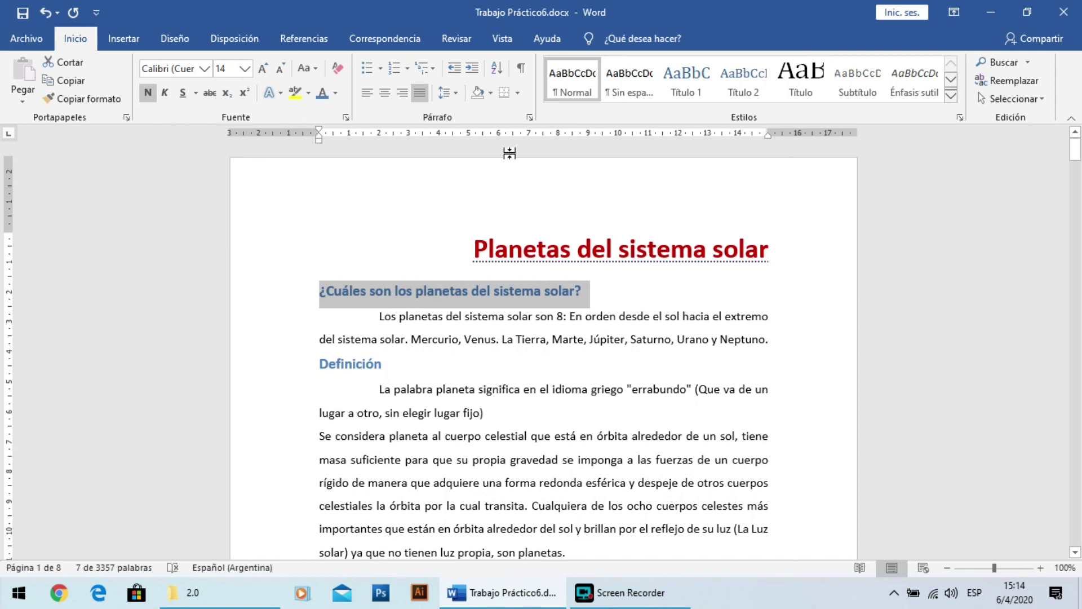
pyautogui.click(530, 118)
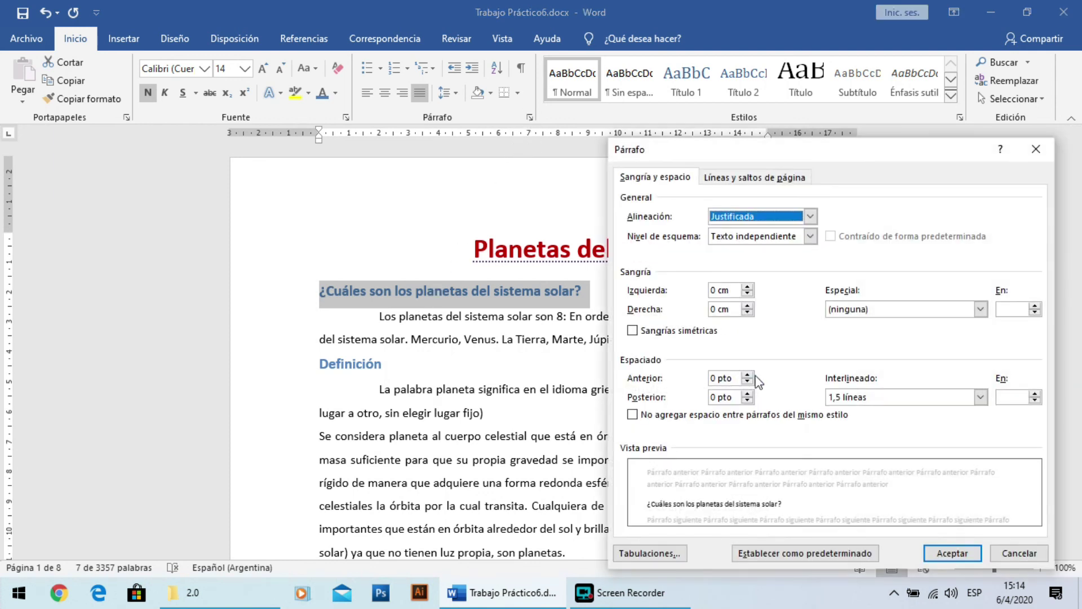
pyautogui.click(747, 374)
pyautogui.click(746, 375)
pyautogui.click(748, 393)
pyautogui.click(748, 393)
pyautogui.click(952, 553)
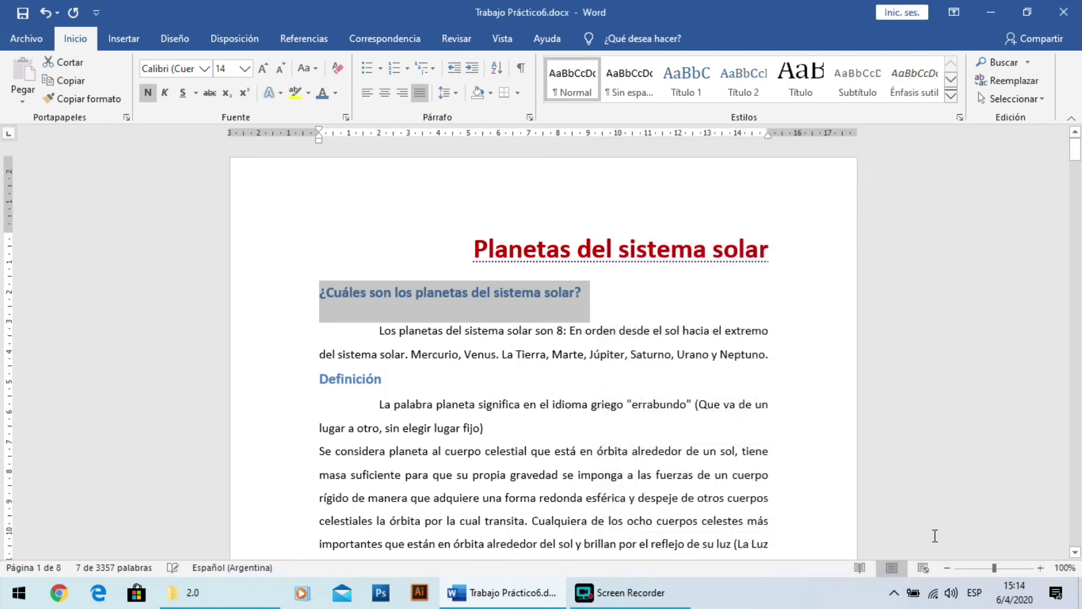
# Step: Copy the format of the heading "¿Cuáles son los planetas del sistema solar?" to the headings Definición, Mercurio and Venus
pyautogui.click(98, 102)
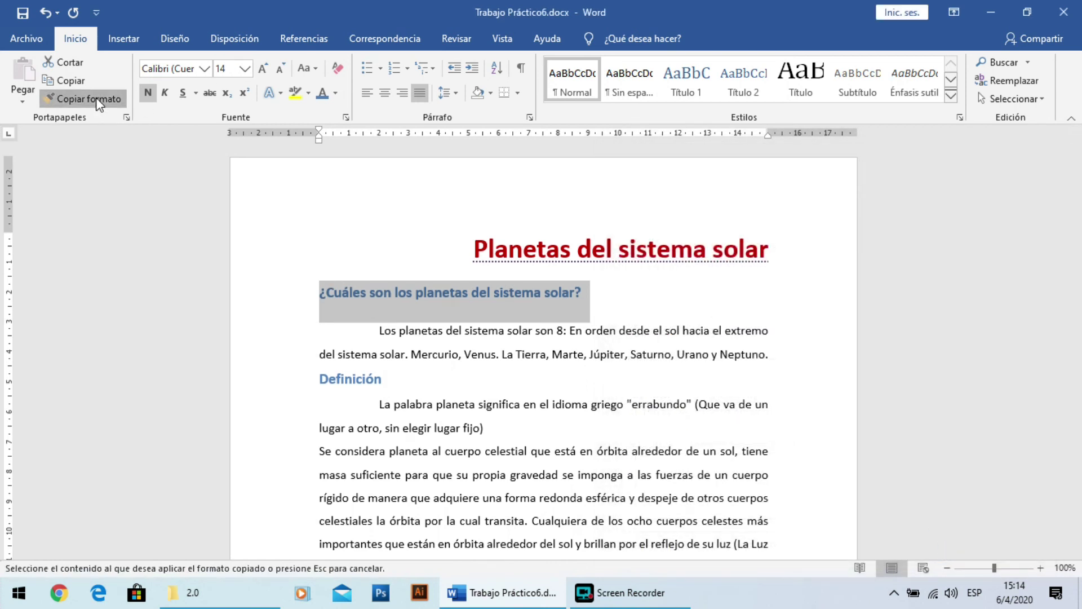
pyautogui.click(259, 383)
pyautogui.scroll(-10, 473, 346)
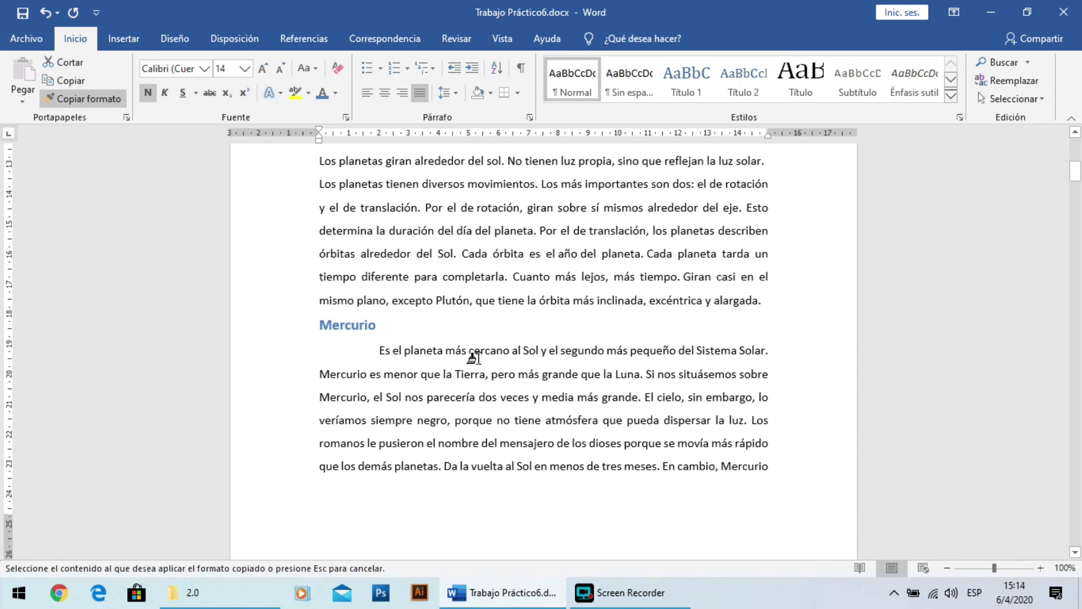
pyautogui.click(271, 218)
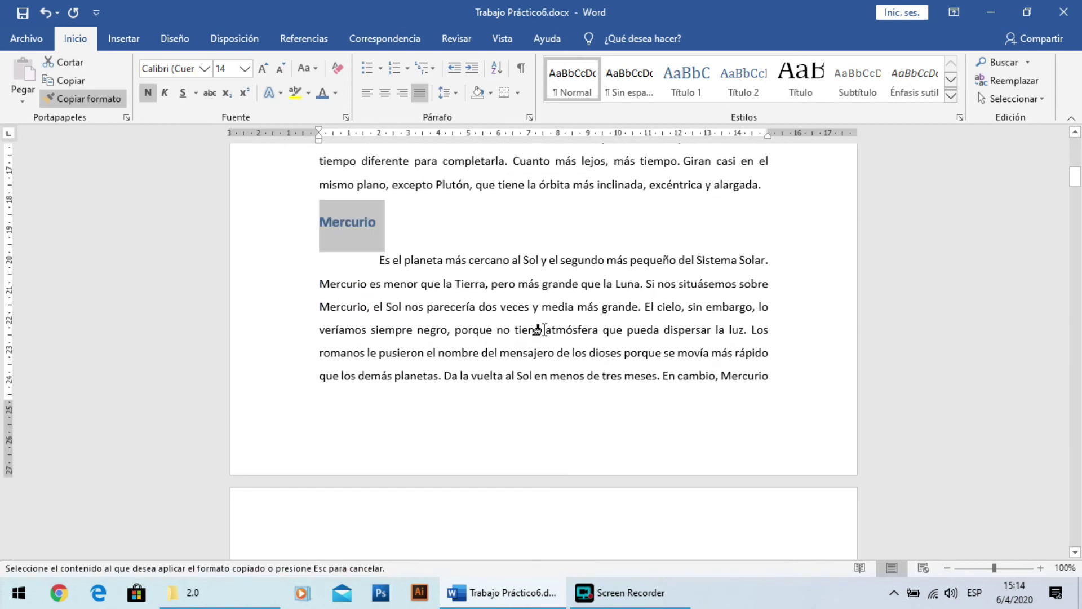
pyautogui.scroll(-5, 540, 328)
pyautogui.scroll(-3, 539, 328)
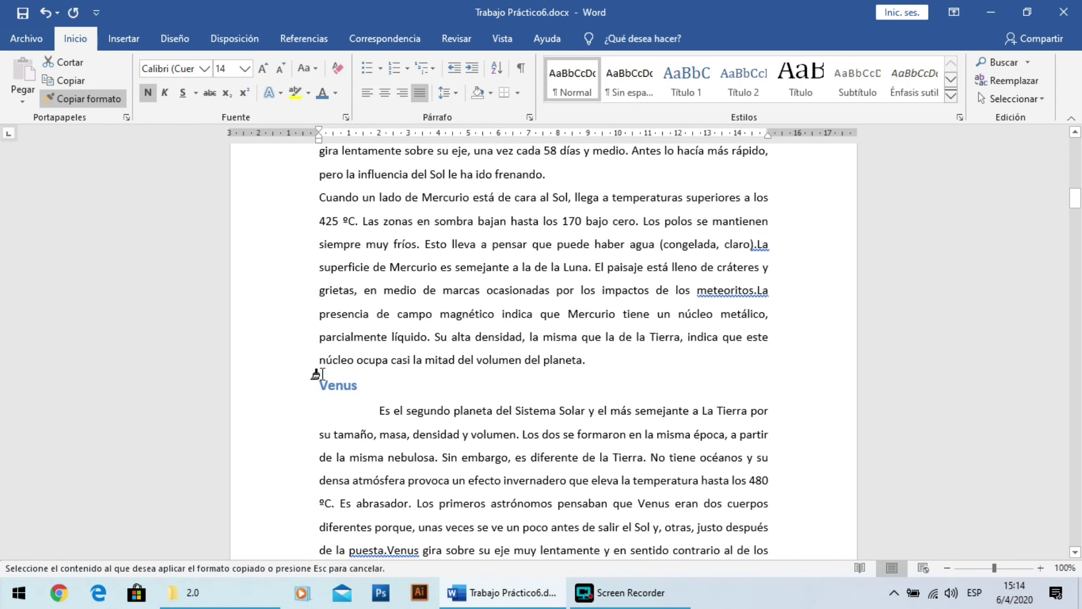
pyautogui.click(280, 389)
# Step: Apply the same copied heading format to the headings La Tierra and Marte
pyautogui.scroll(-3, 515, 441)
pyautogui.scroll(-8, 514, 441)
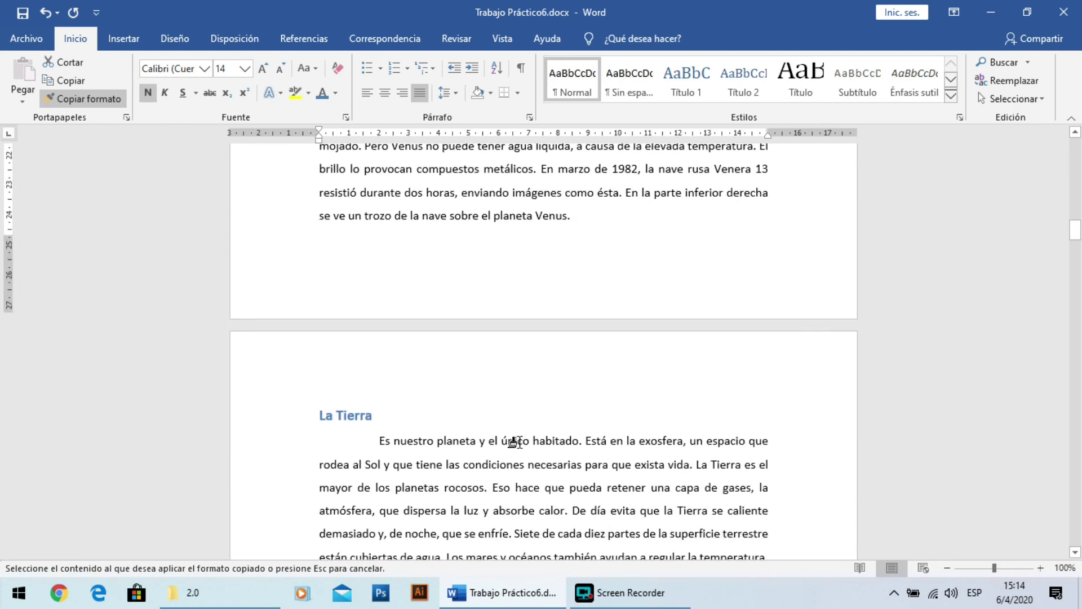
pyautogui.click(271, 416)
pyautogui.scroll(-15, 272, 416)
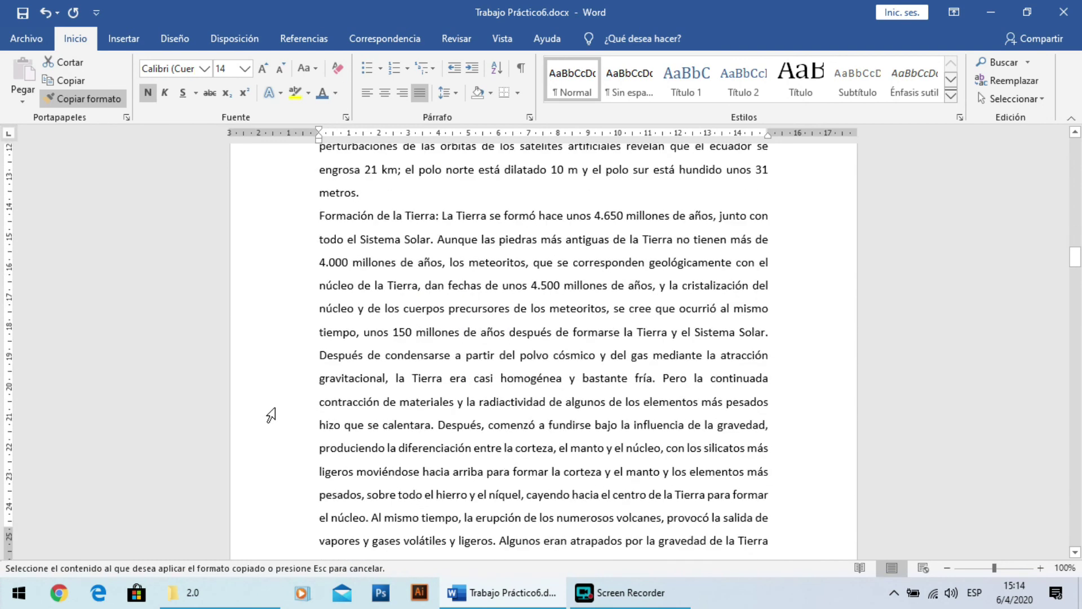
pyautogui.scroll(-7, 271, 415)
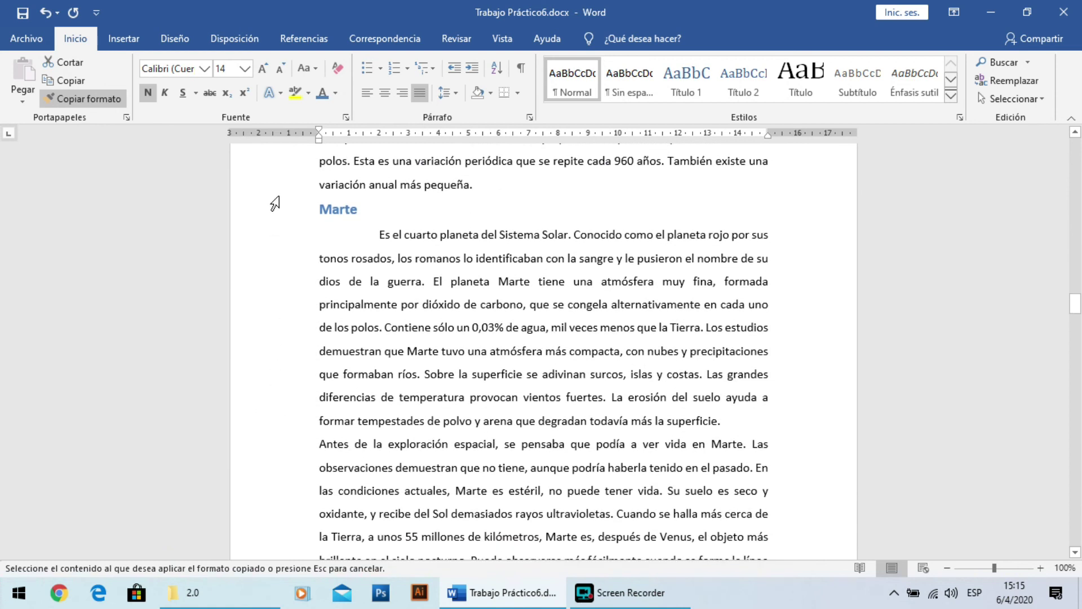
pyautogui.click(274, 217)
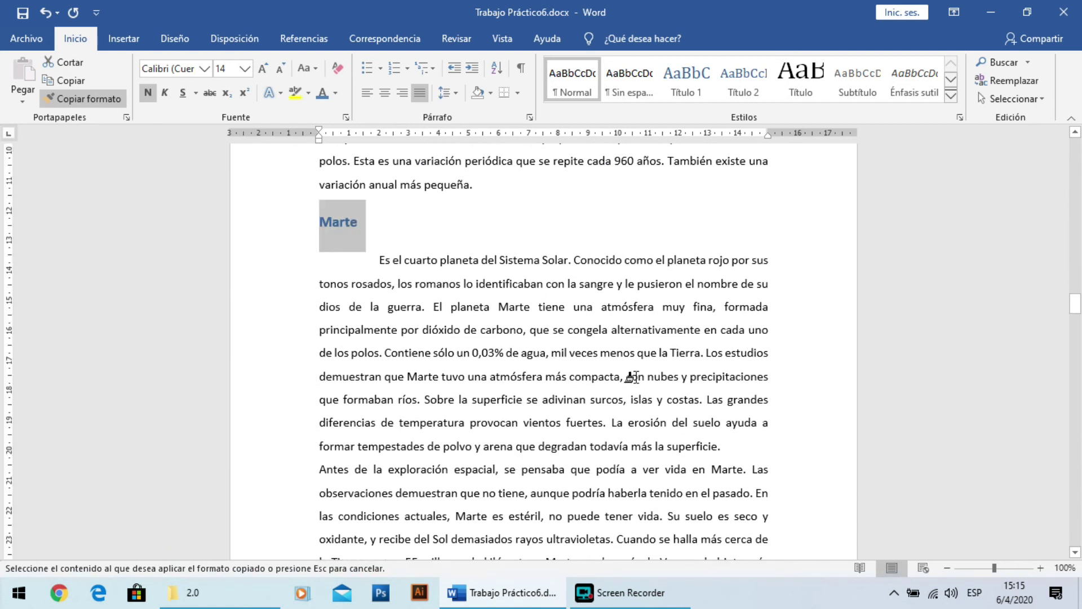
# Step: Stop copying the heading format at the heading Definición and select the entire document text
pyautogui.moveTo(1075, 309); pyautogui.dragTo(1075, 151)
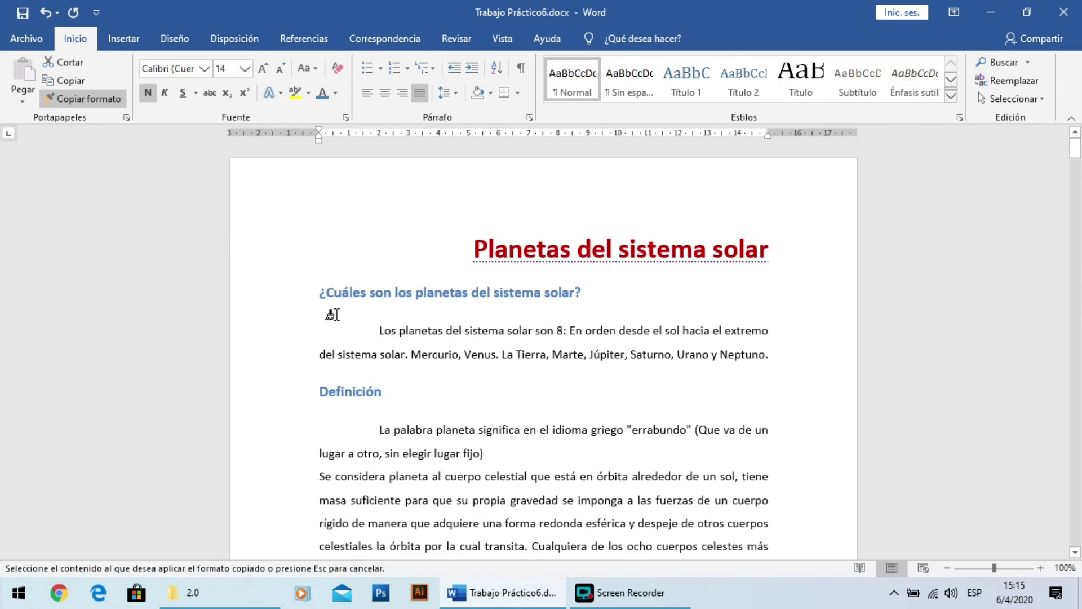
pyautogui.click(259, 390)
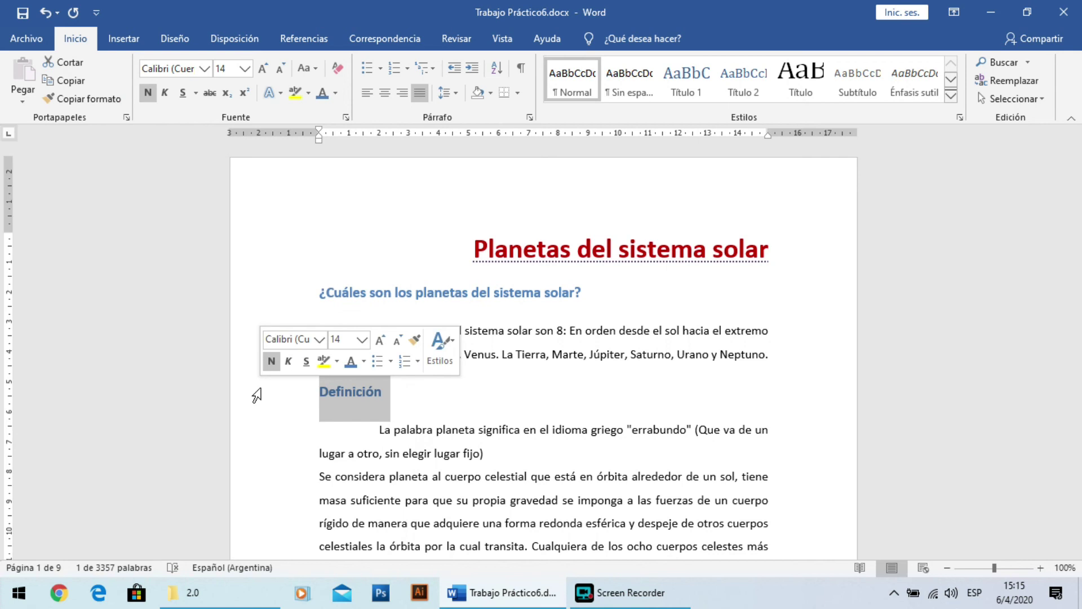
pyautogui.tripleClick(256, 395)
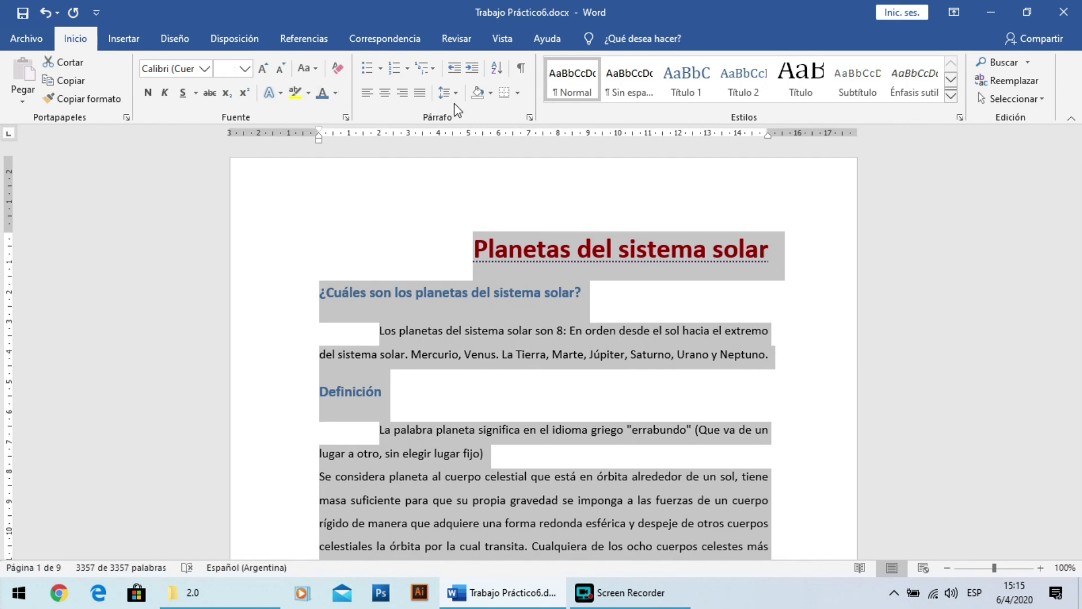
# Step: Apply the preset text effect with pink fill and red outline to the title "Planetas del sistema solar"
pyautogui.click(256, 257)
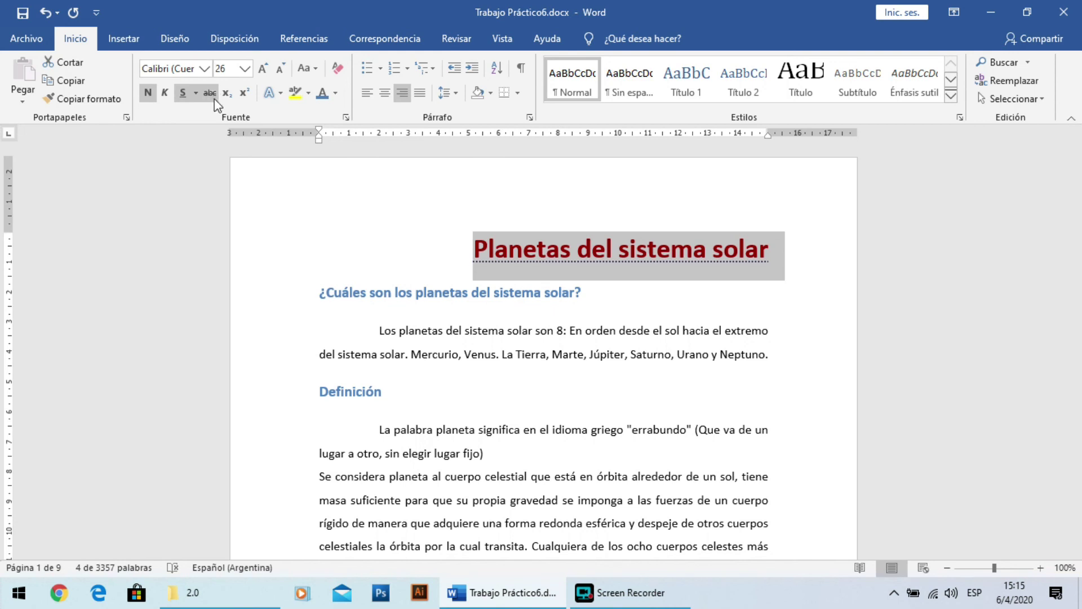
pyautogui.click(277, 95)
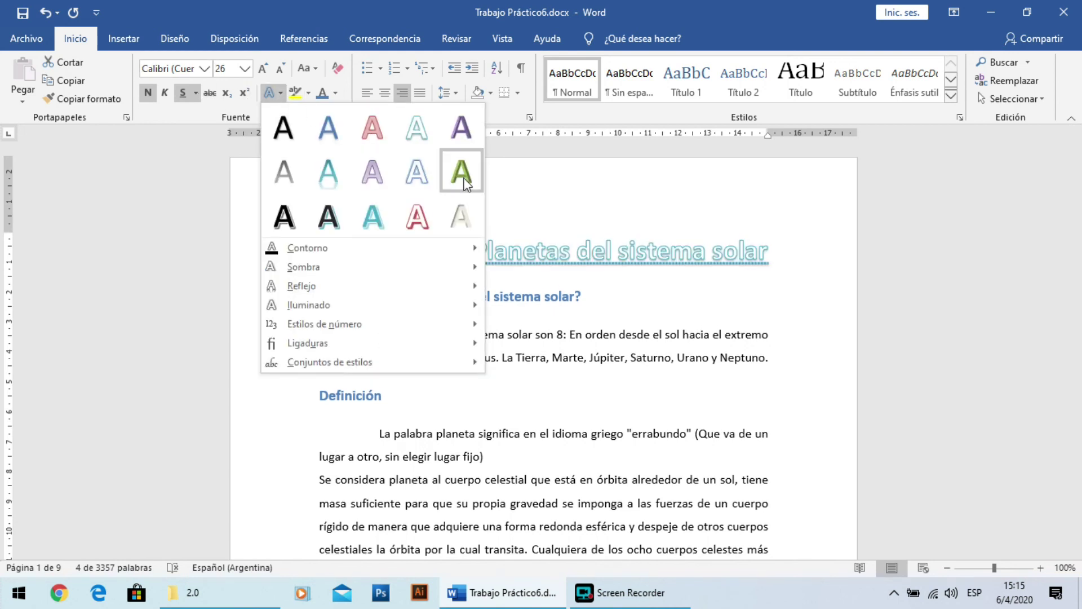
pyautogui.click(372, 127)
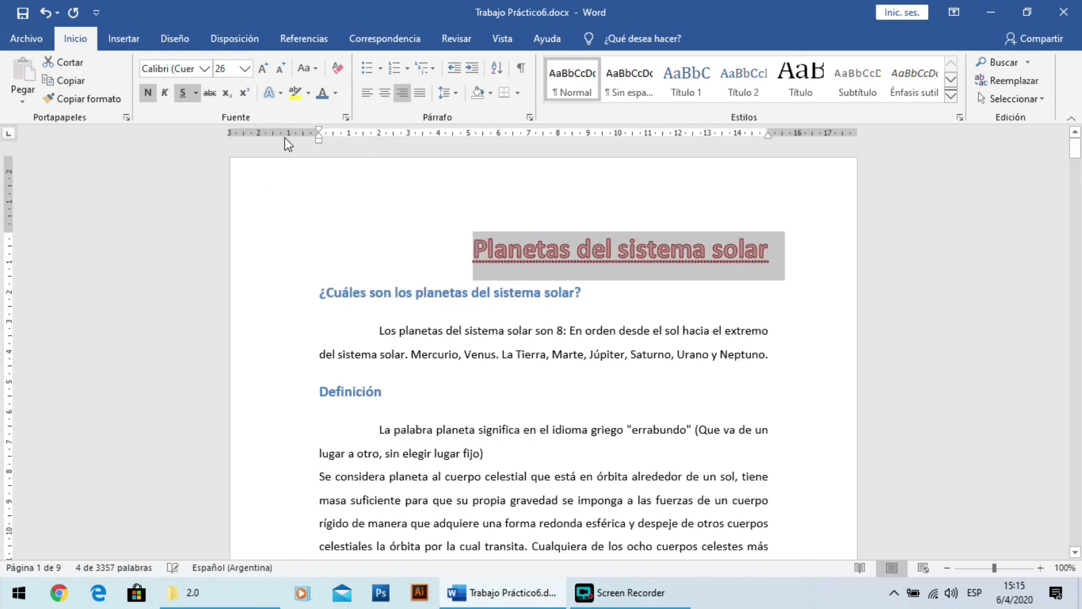
pyautogui.click(263, 301)
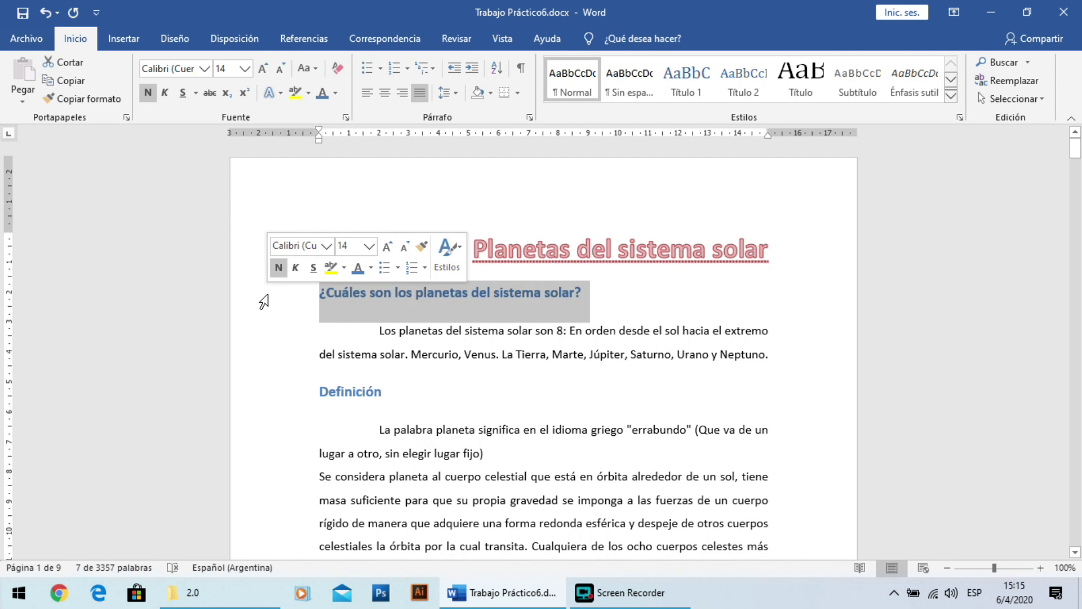
pyautogui.click(621, 293)
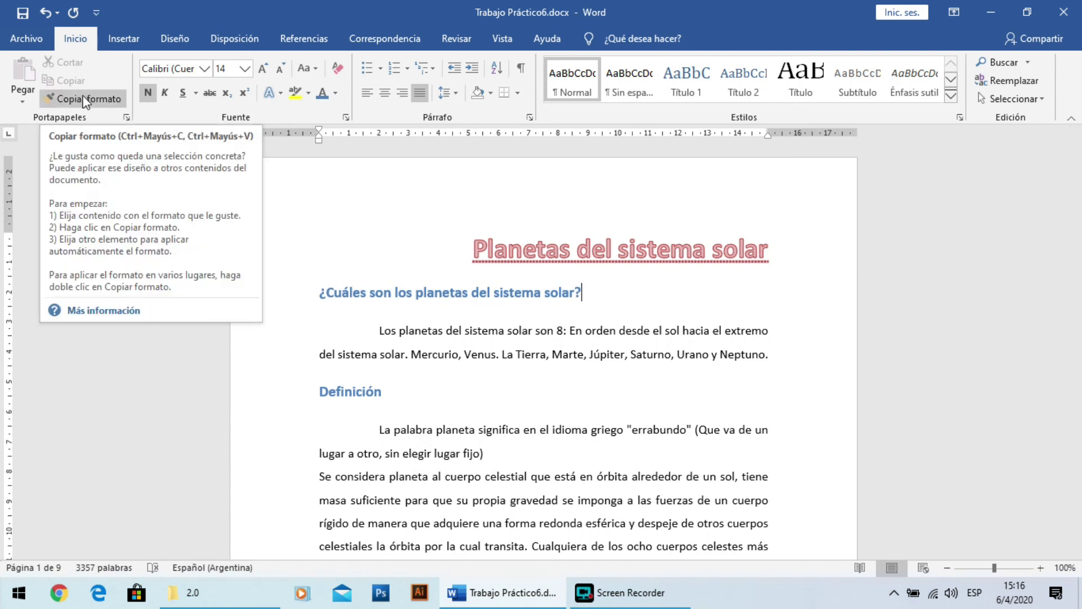
pyautogui.click(658, 330)
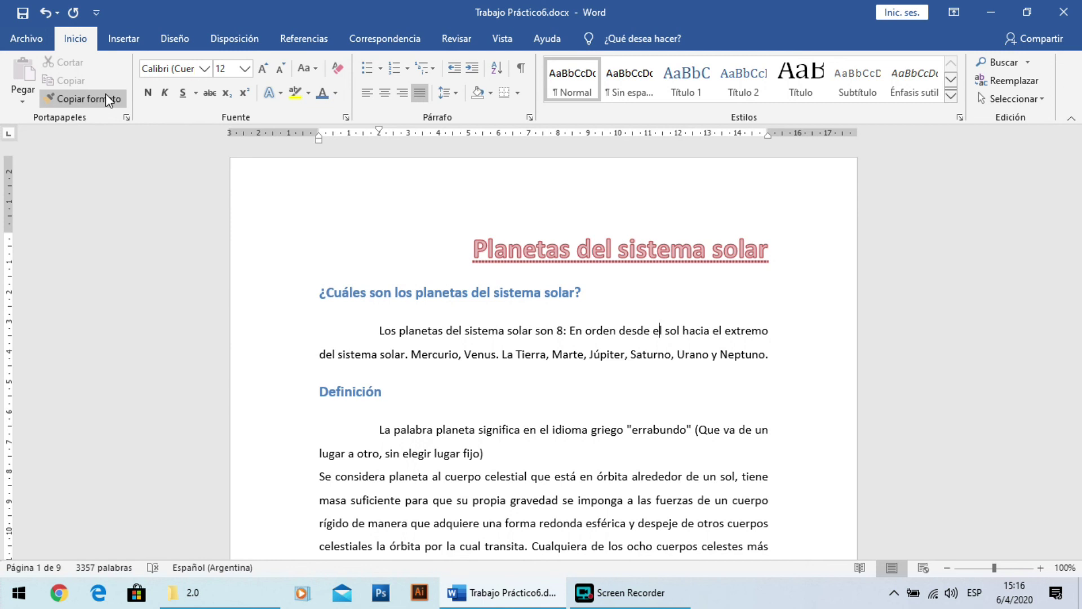
pyautogui.click(811, 260)
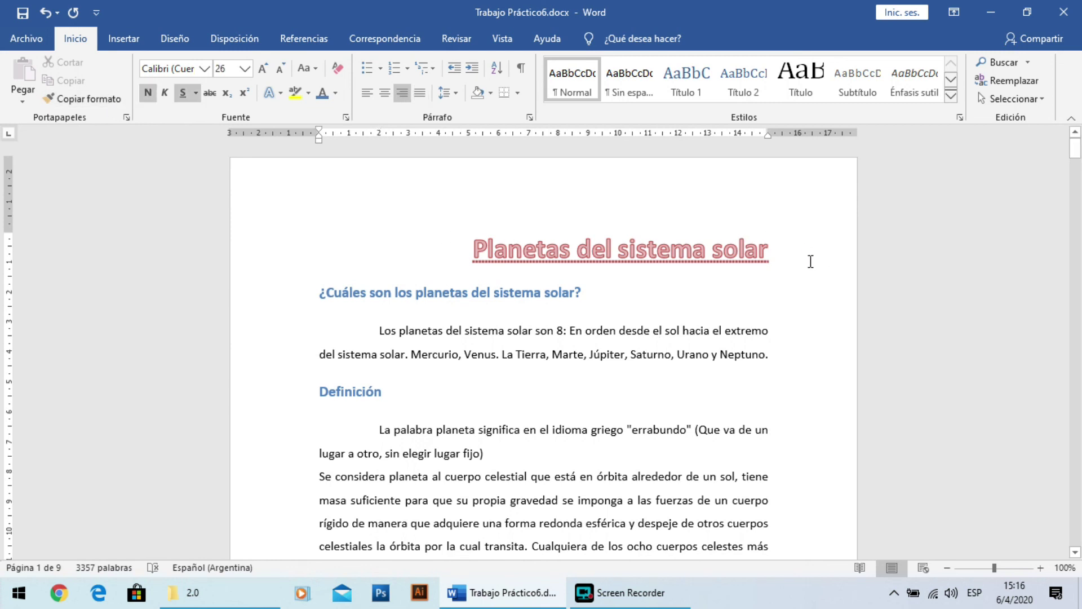